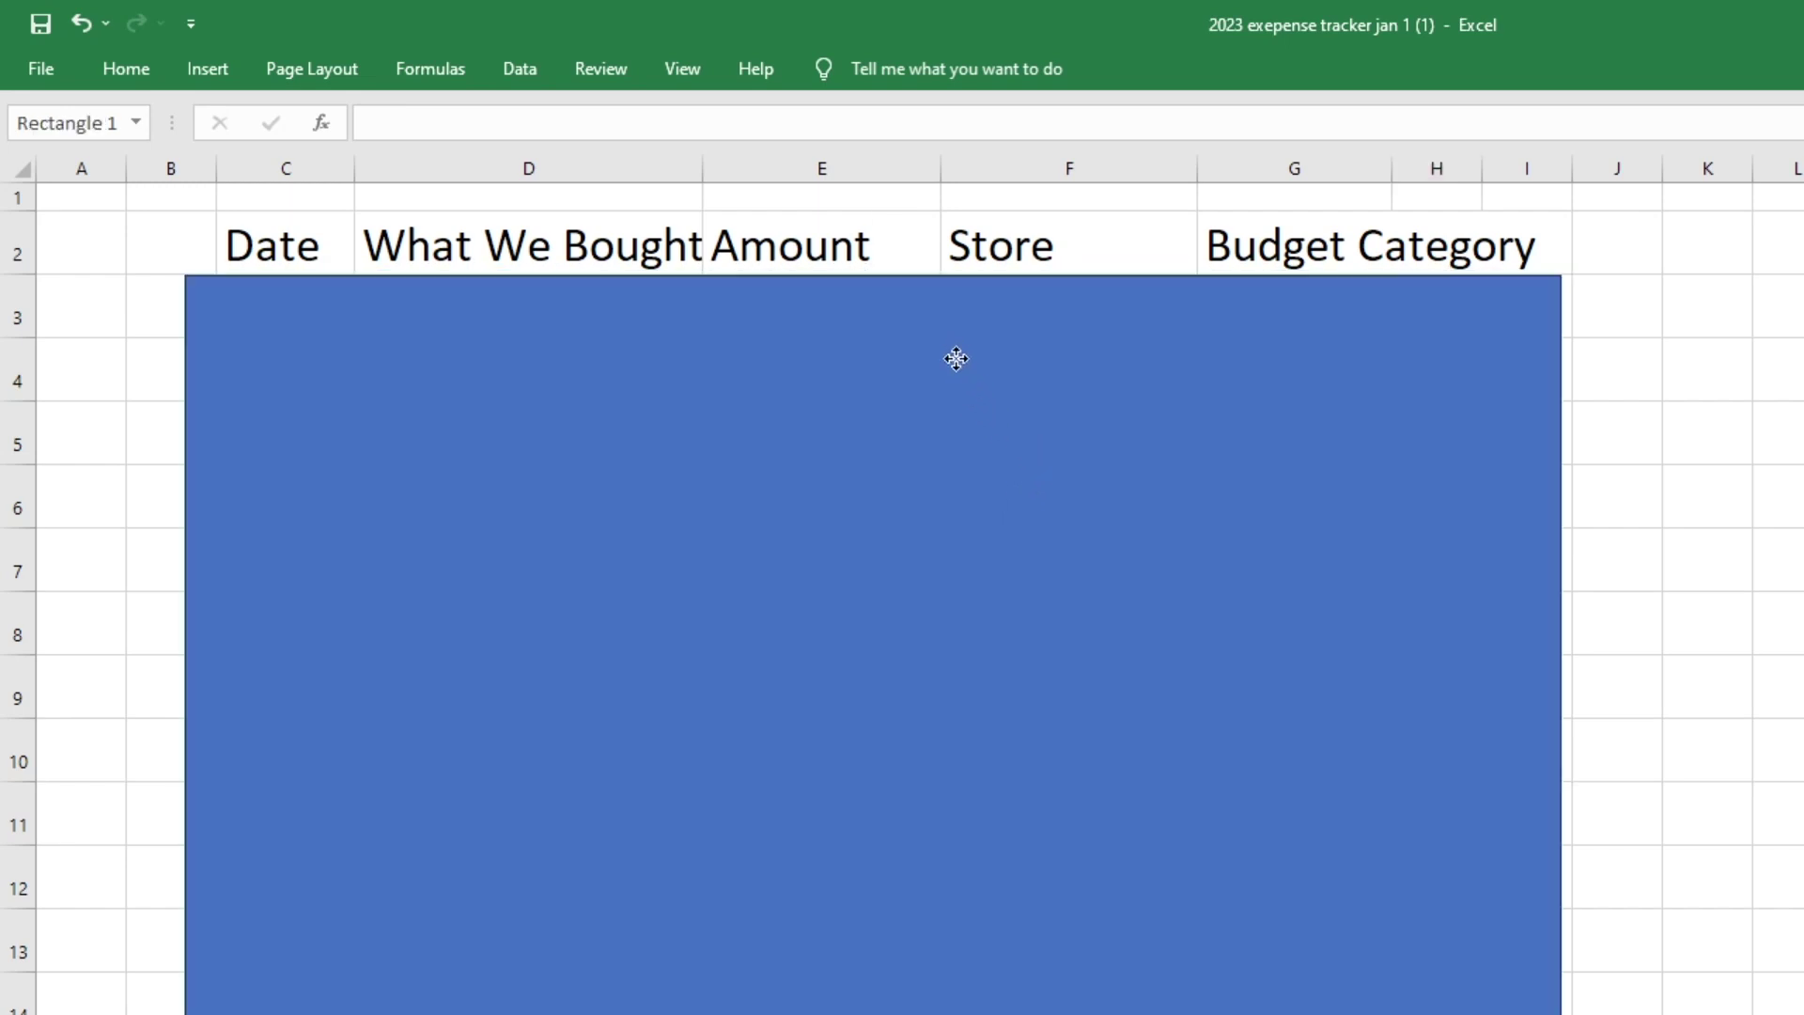
Lower the blue cover row by row to reveal Kroger, Gas Bill $54.86, Boys Chores $28 and iCloud Storage $2.99
drag(955, 358, 973, 415)
click(1015, 324)
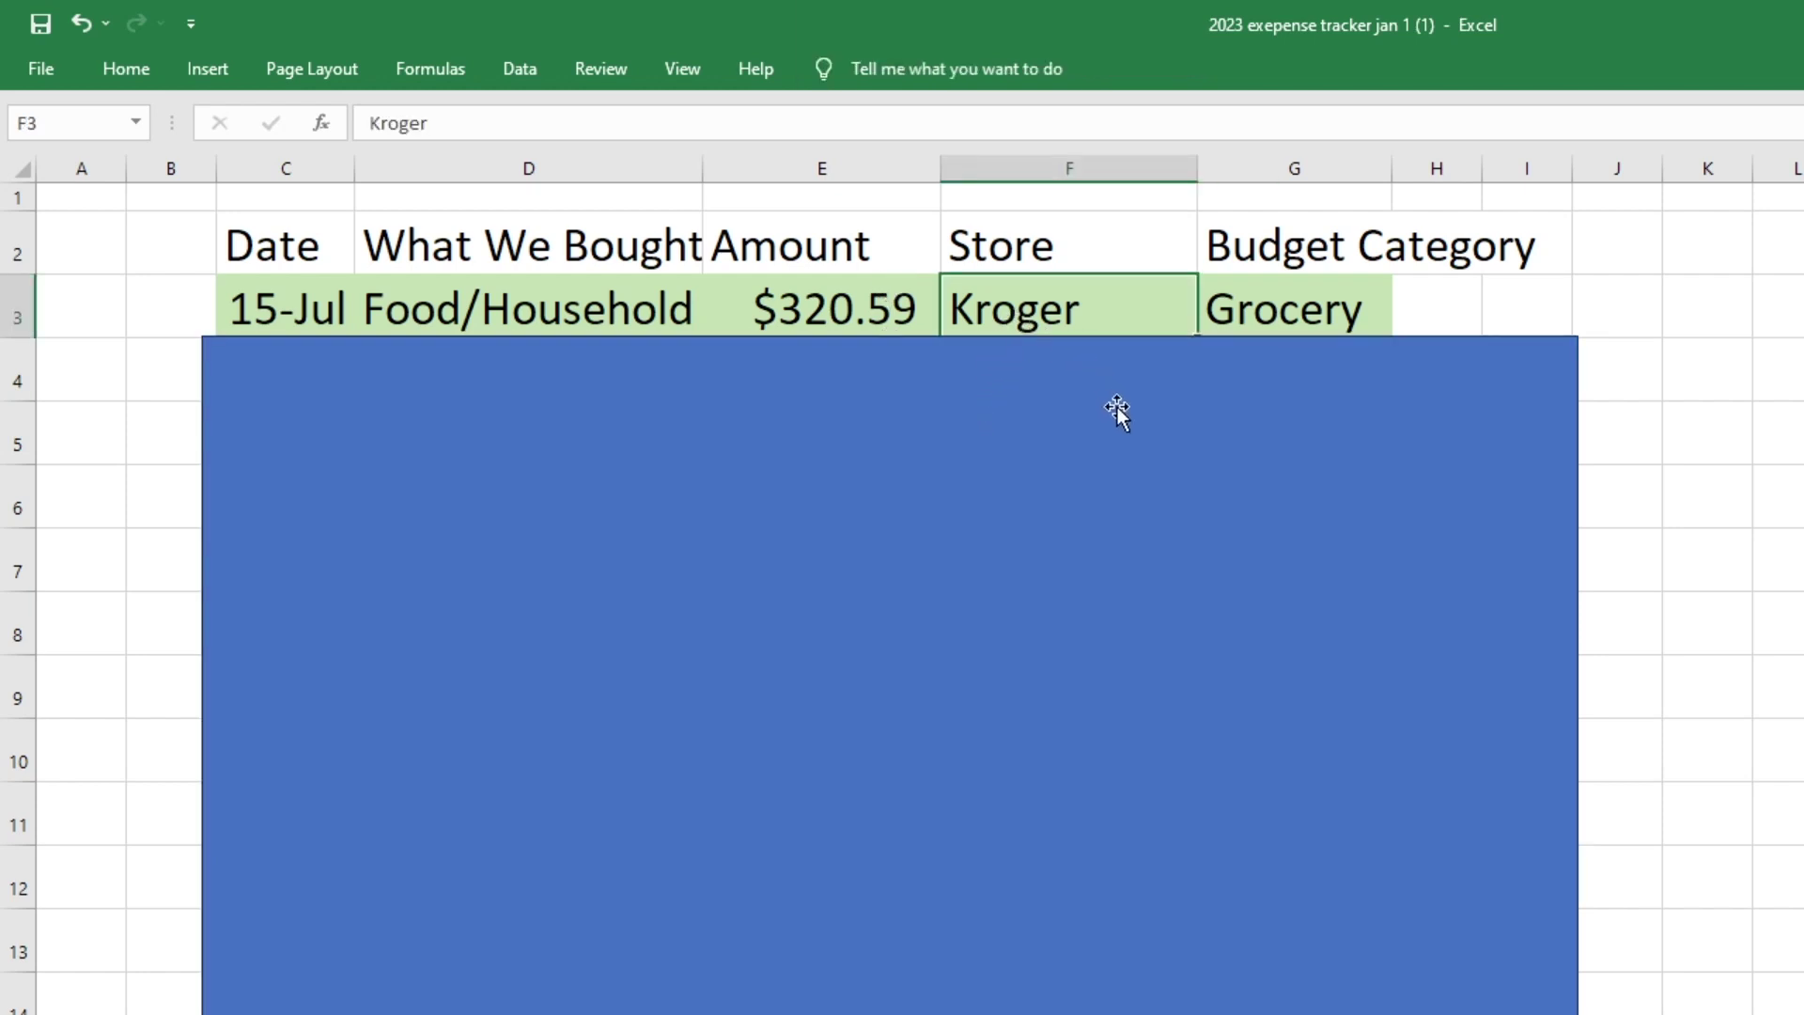
drag(1118, 408, 1112, 470)
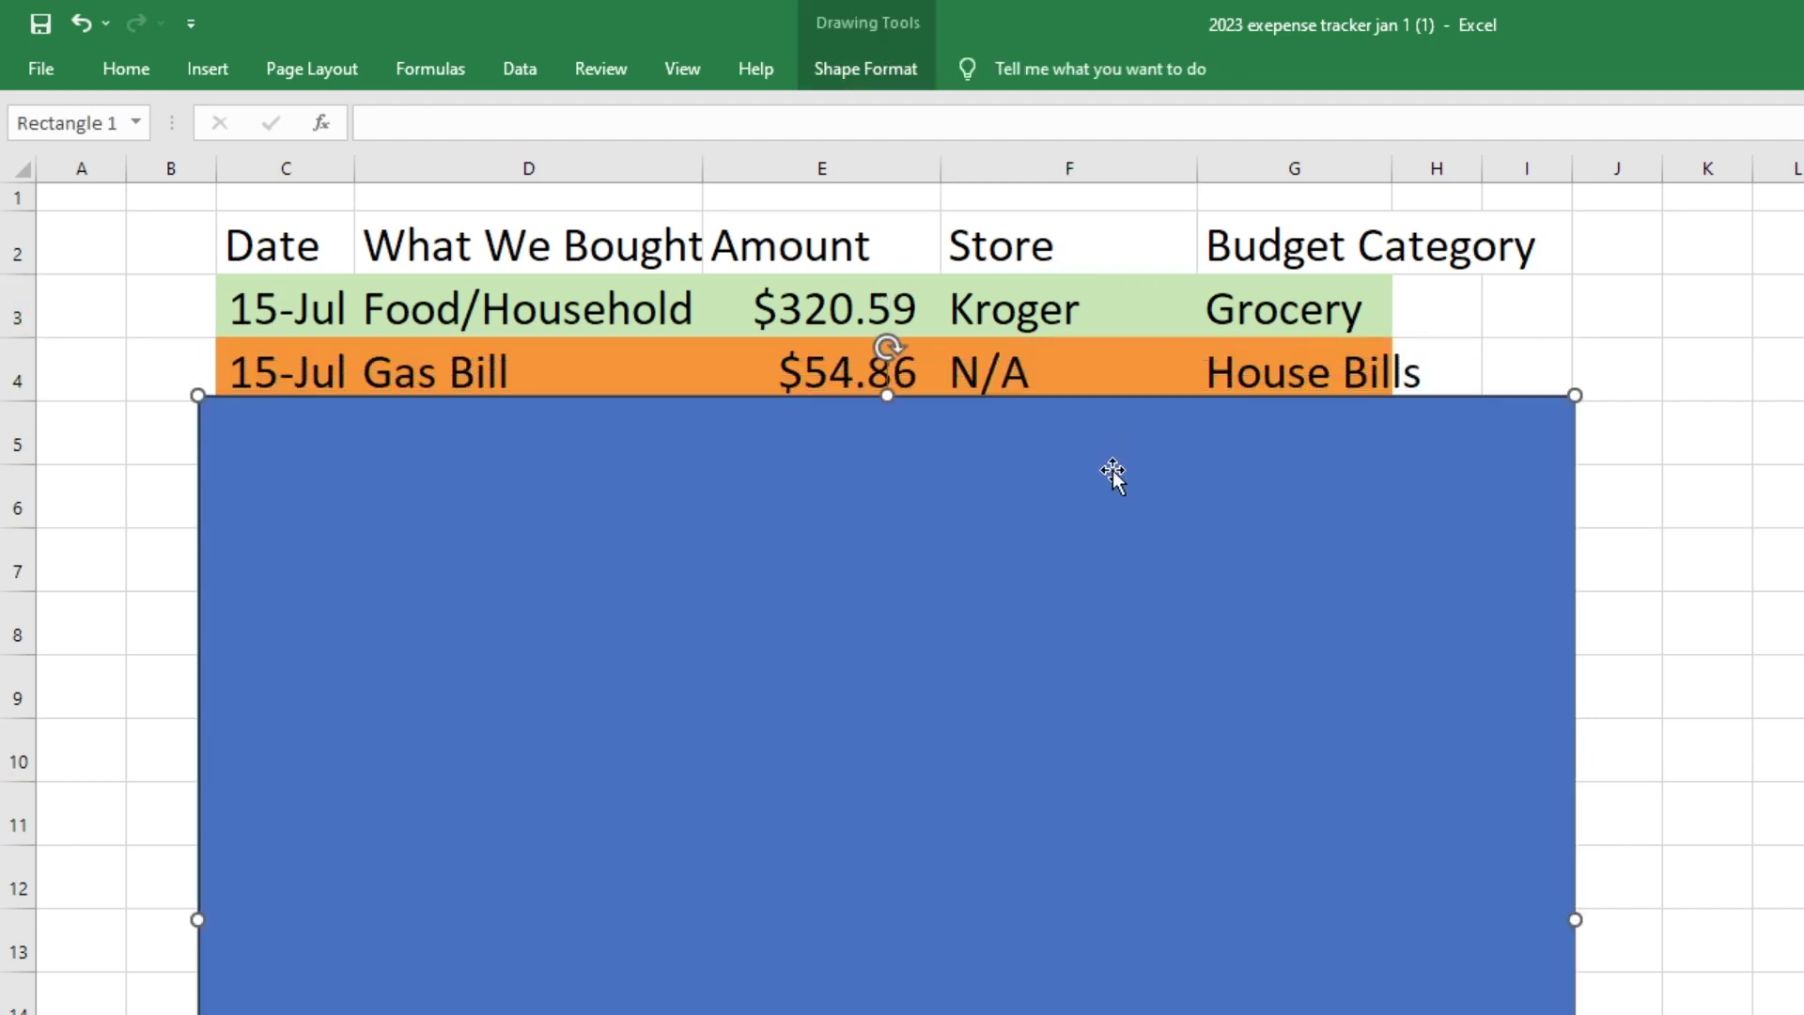
click(1071, 377)
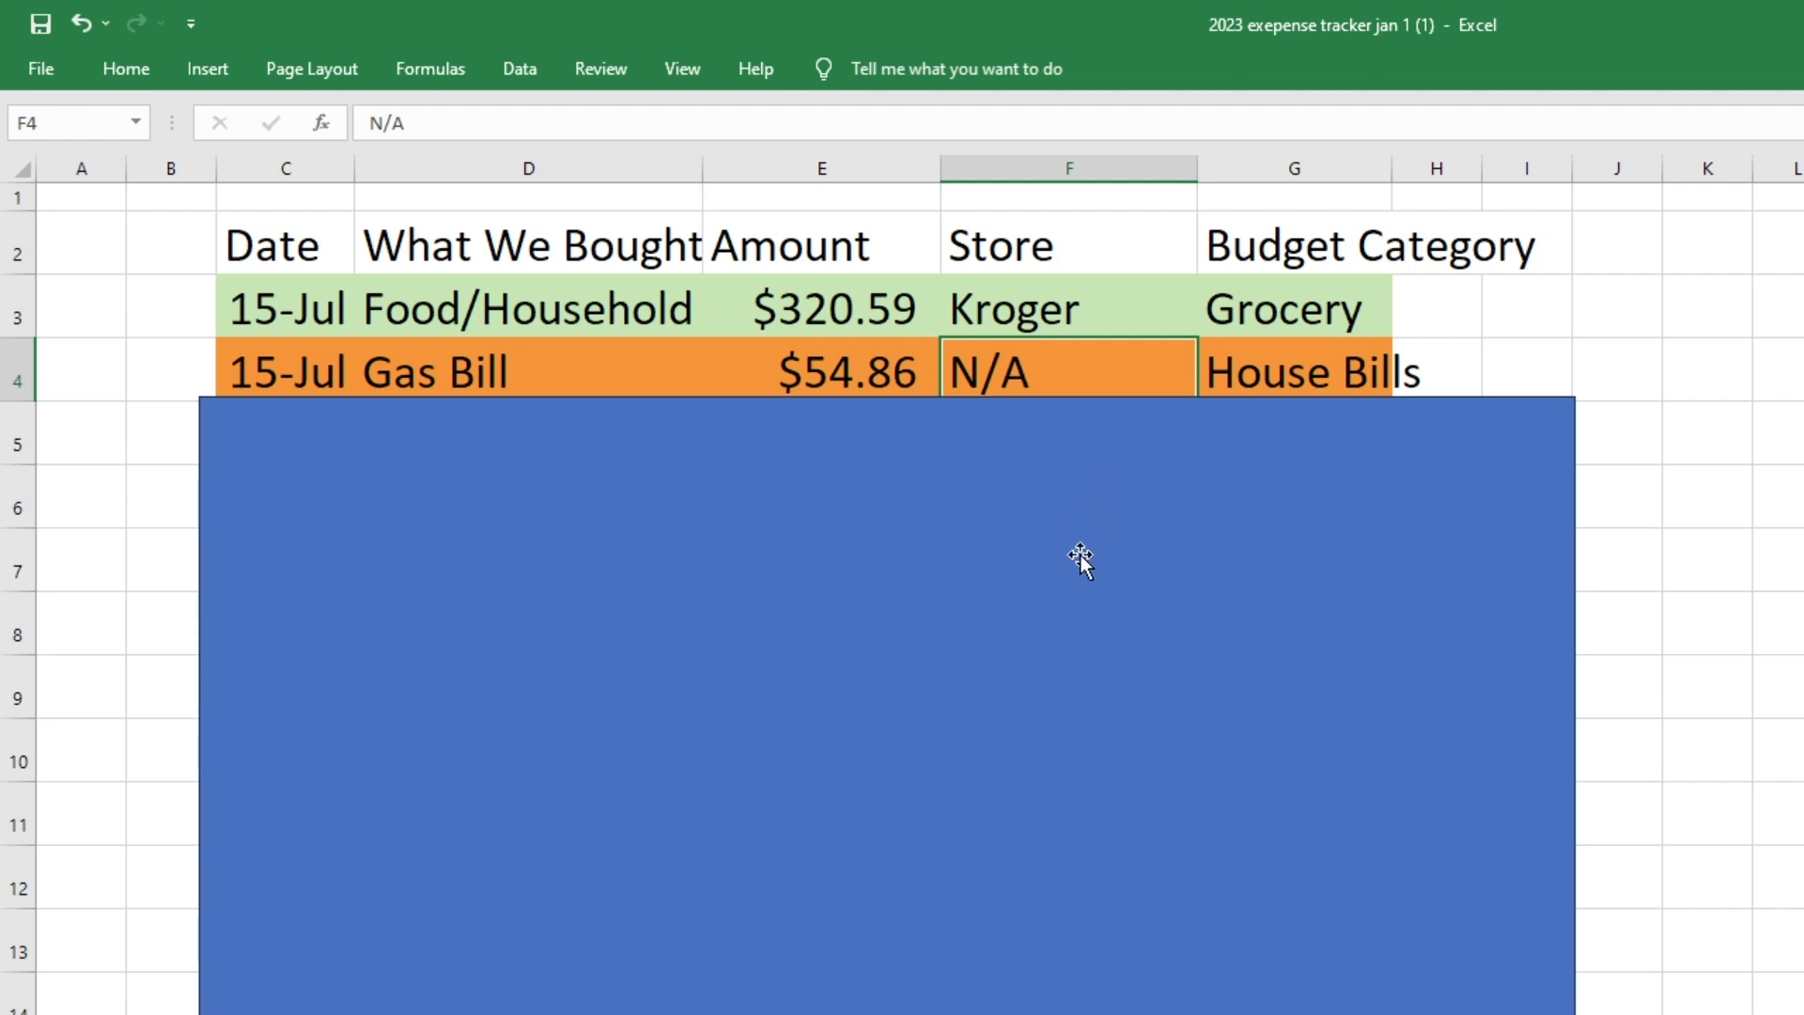
click(1084, 511)
drag(1083, 511, 1084, 578)
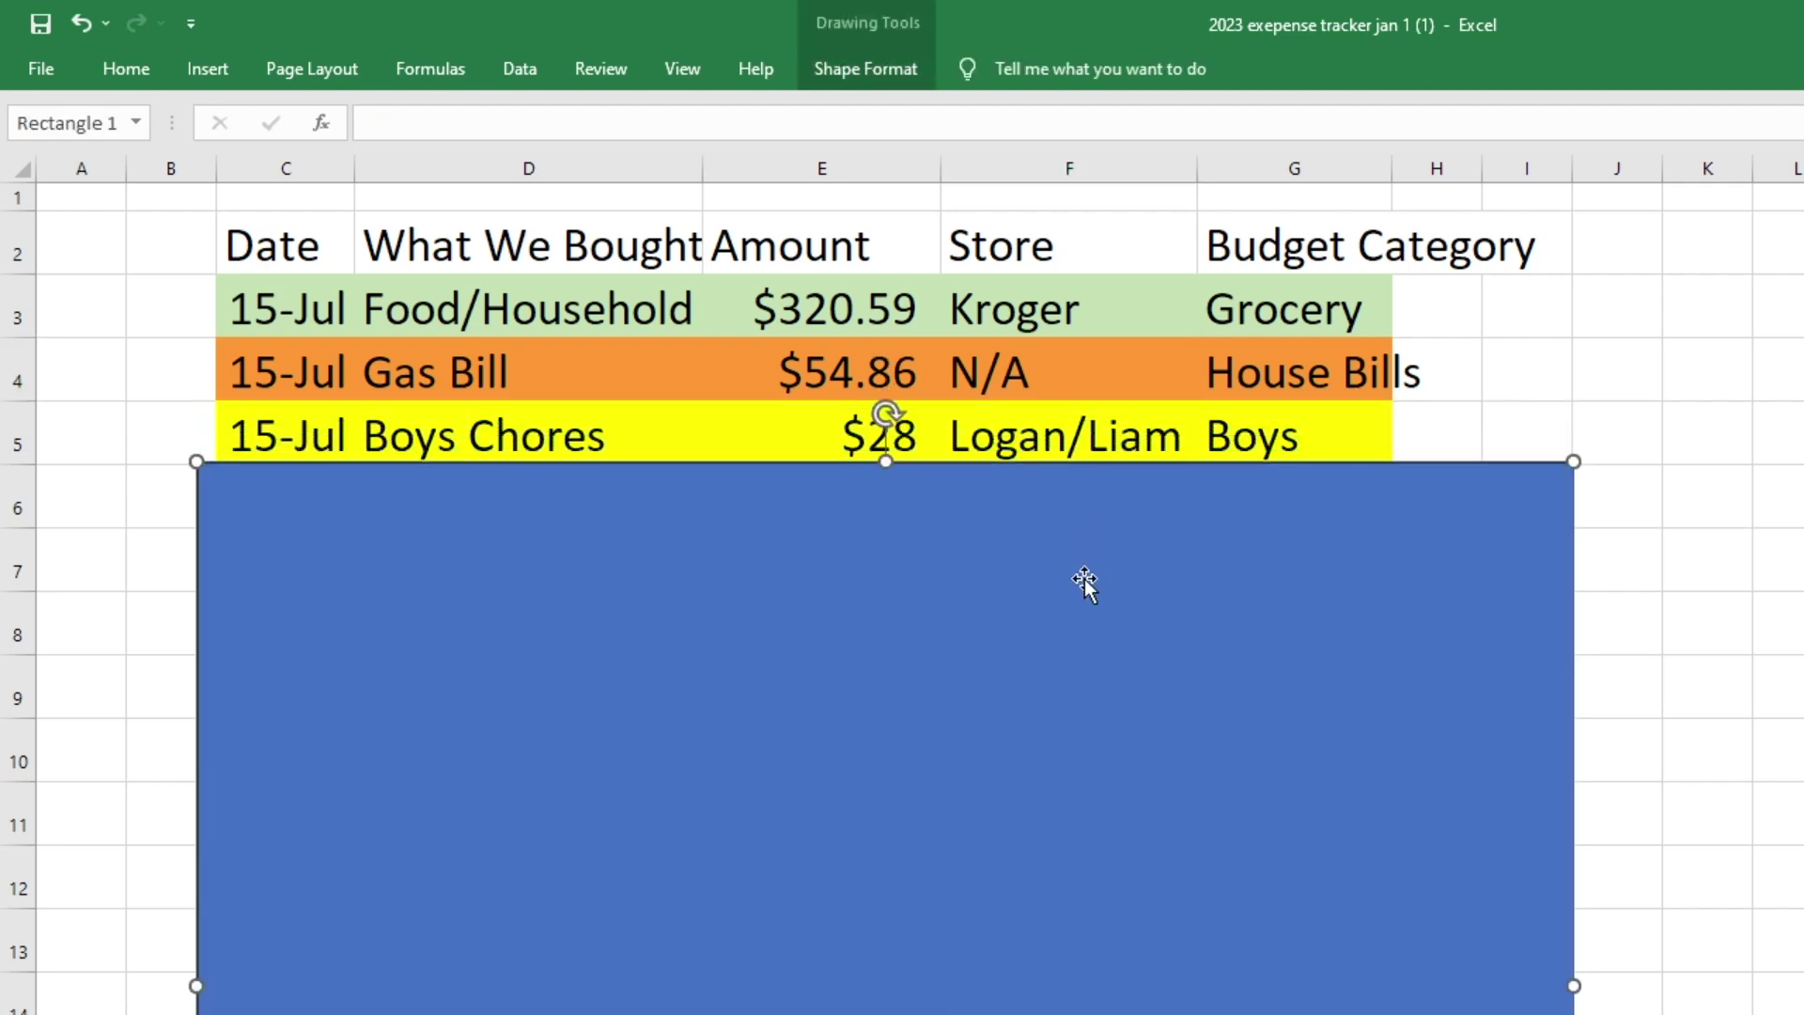
click(1111, 438)
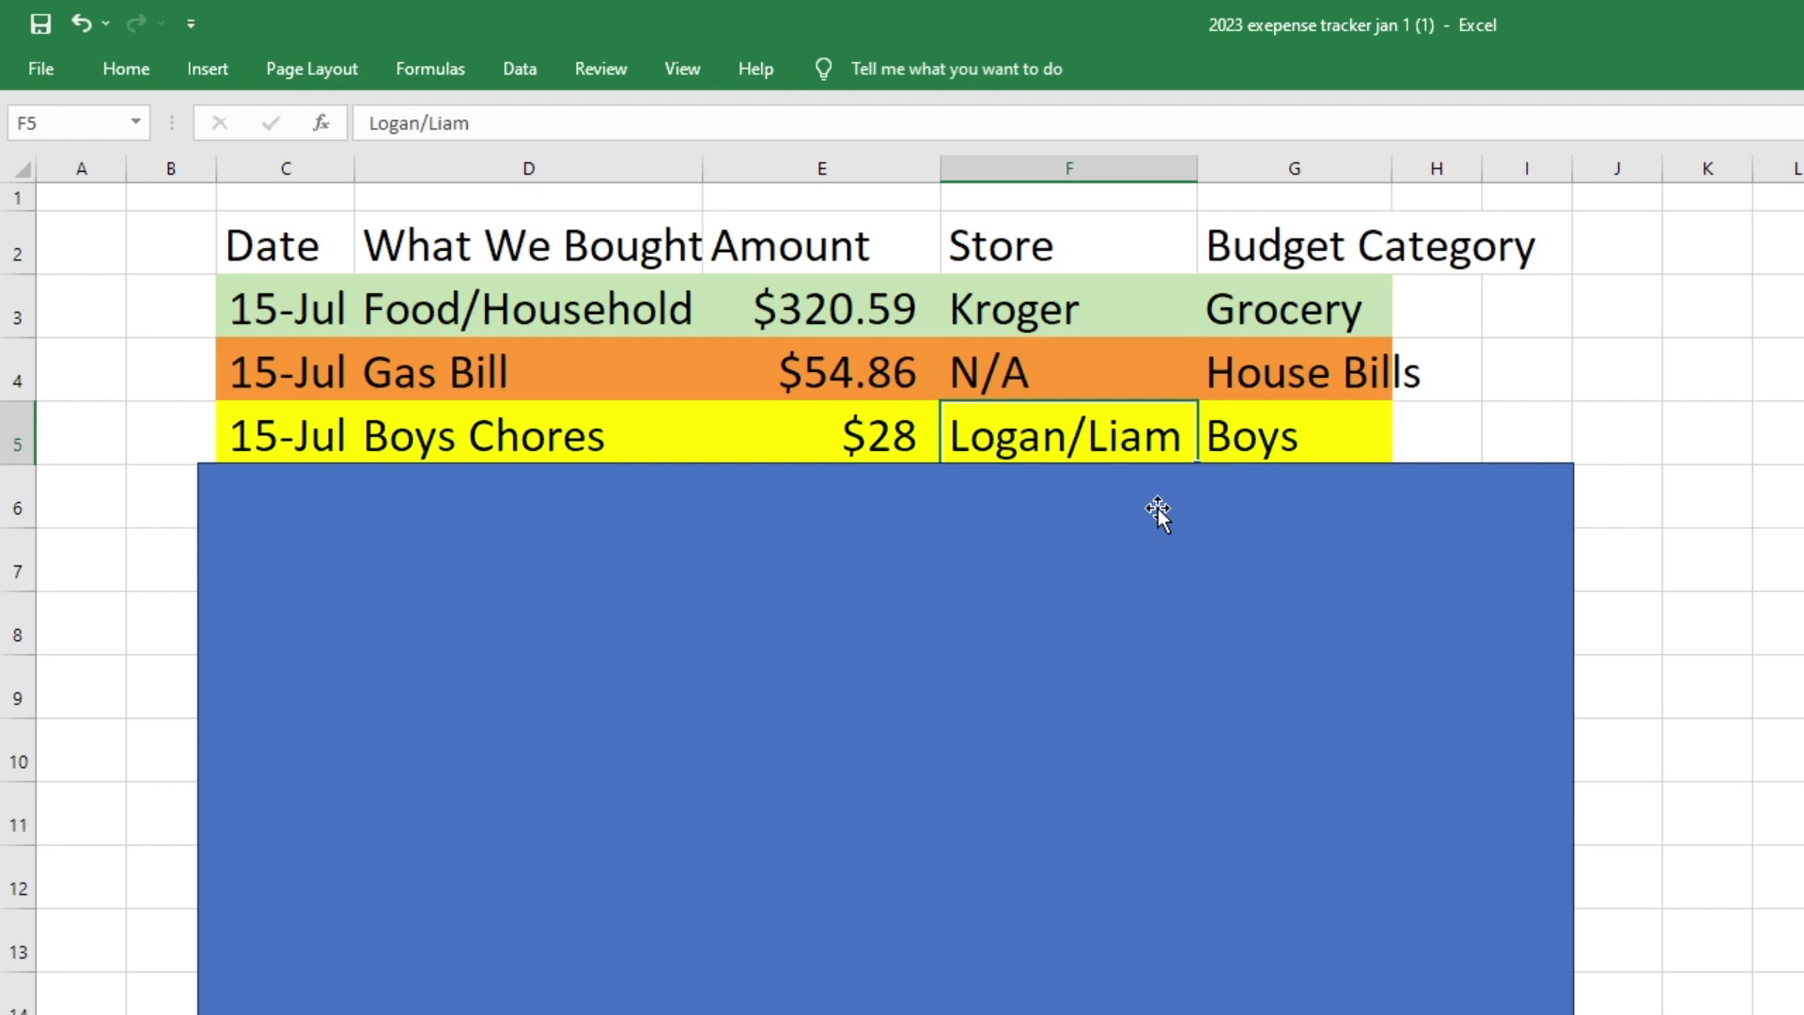
drag(1157, 510, 1158, 571)
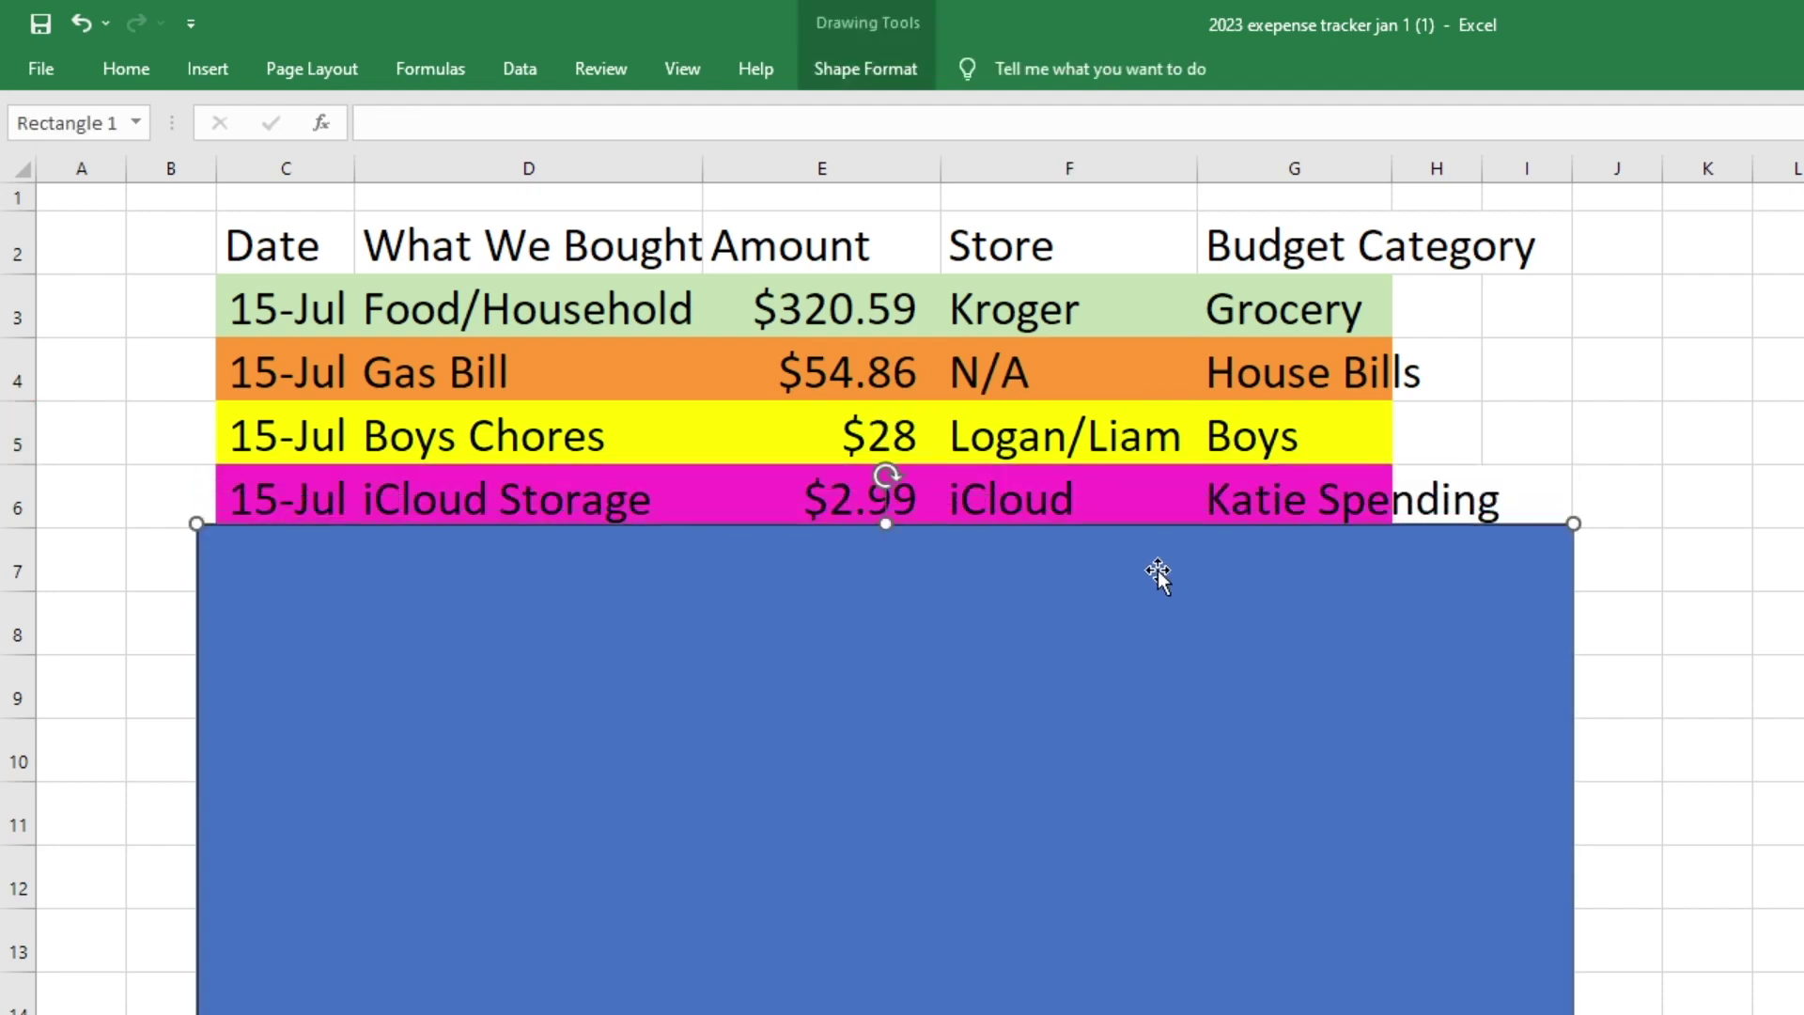
click(1138, 513)
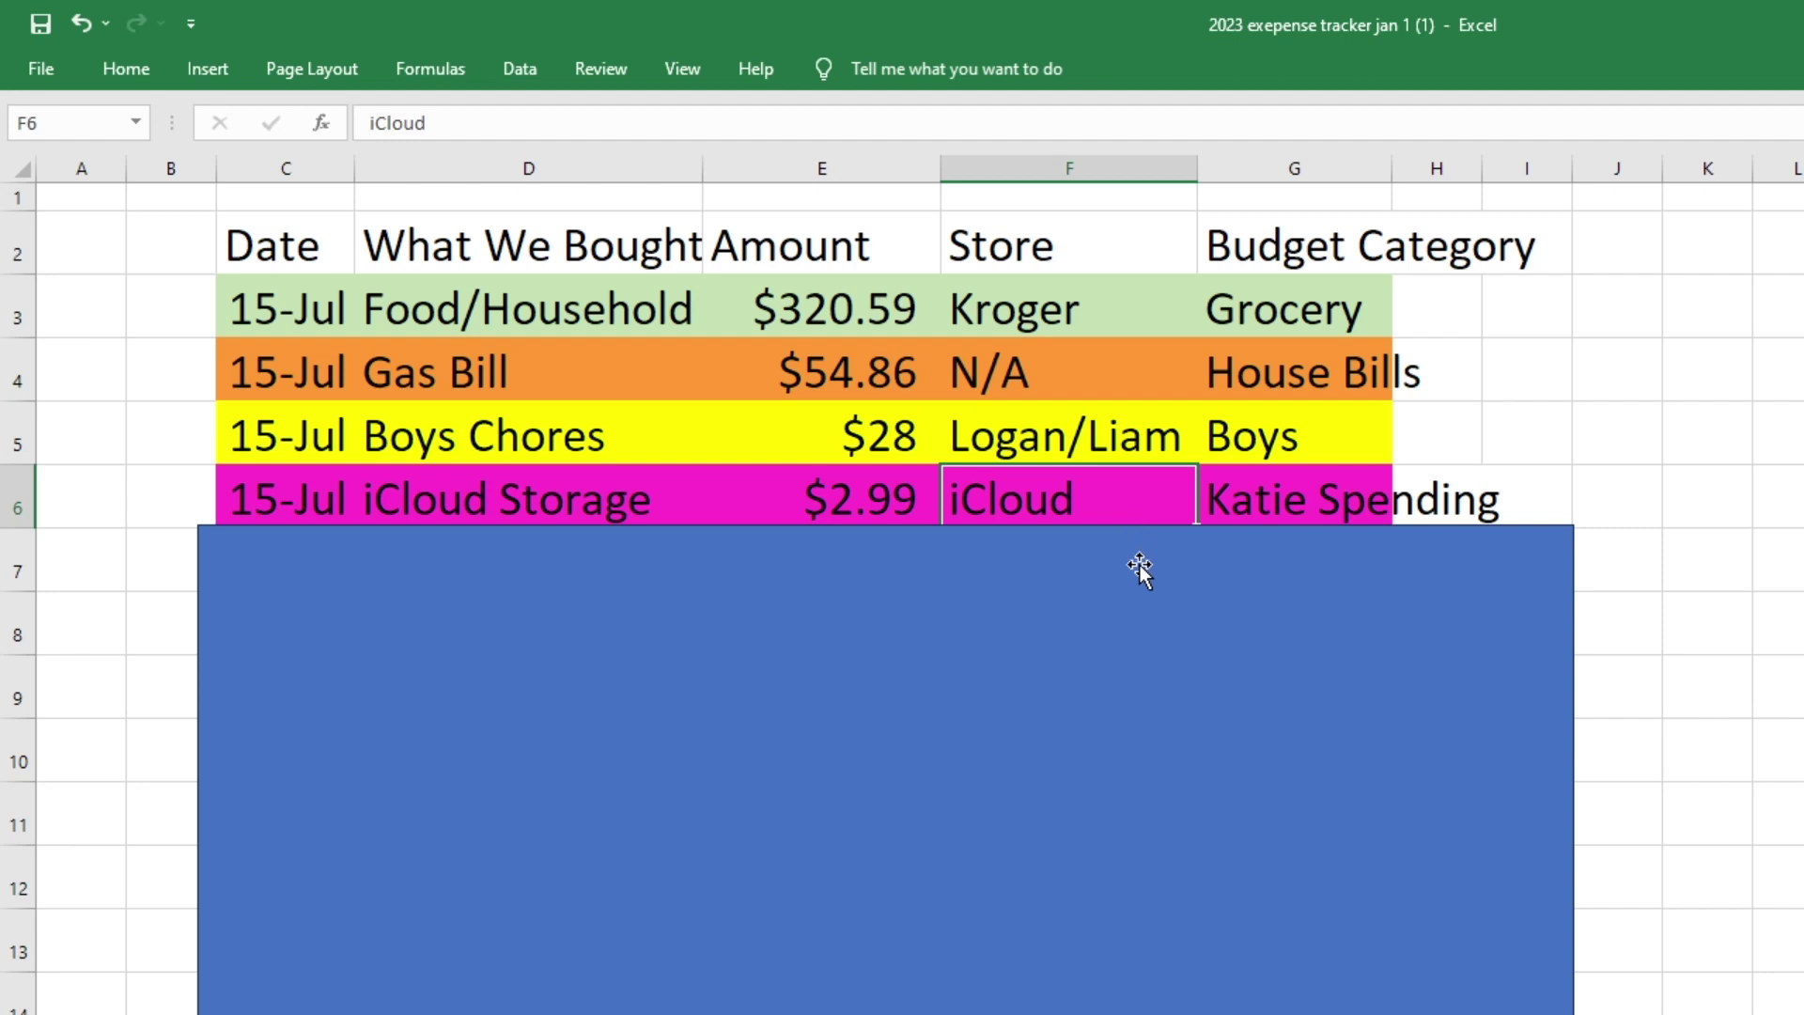
Slide the cover down to reveal Camera Mount $18.18, Switch Games $87.67, Roblox Purchase $6.99 and Photos
drag(1141, 566, 1144, 629)
click(955, 569)
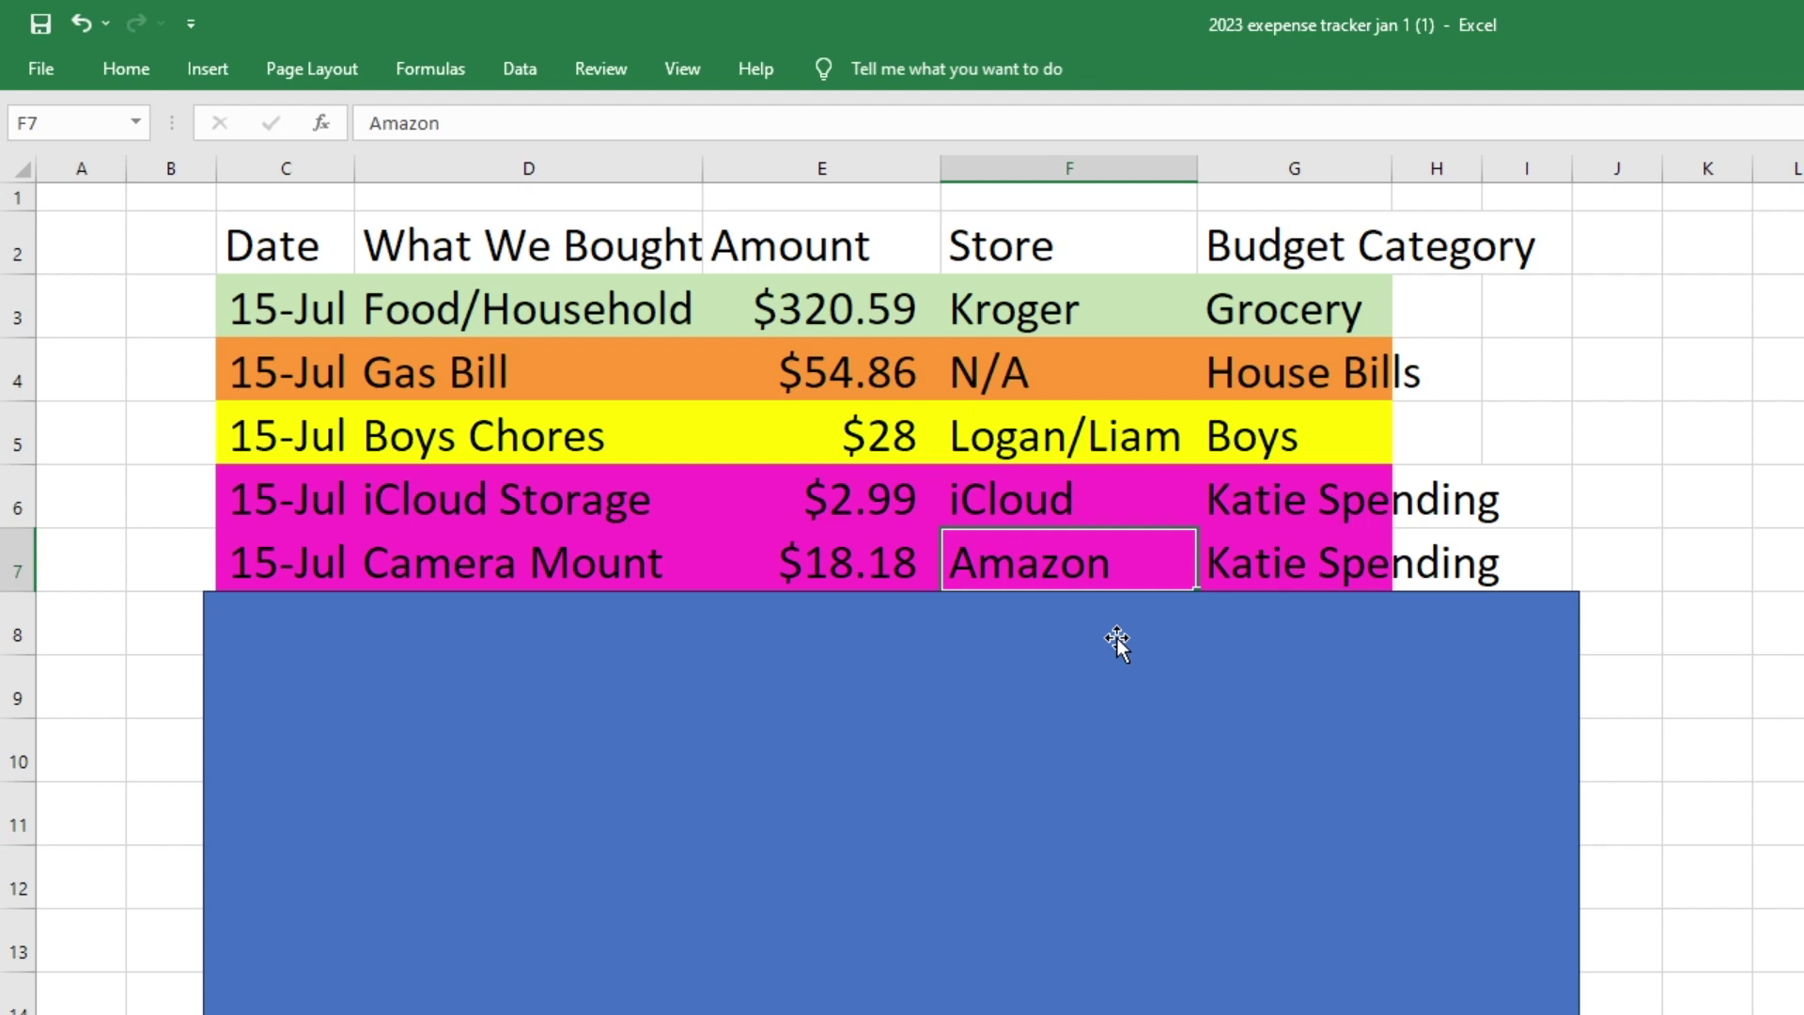
drag(1119, 639, 1116, 709)
click(656, 624)
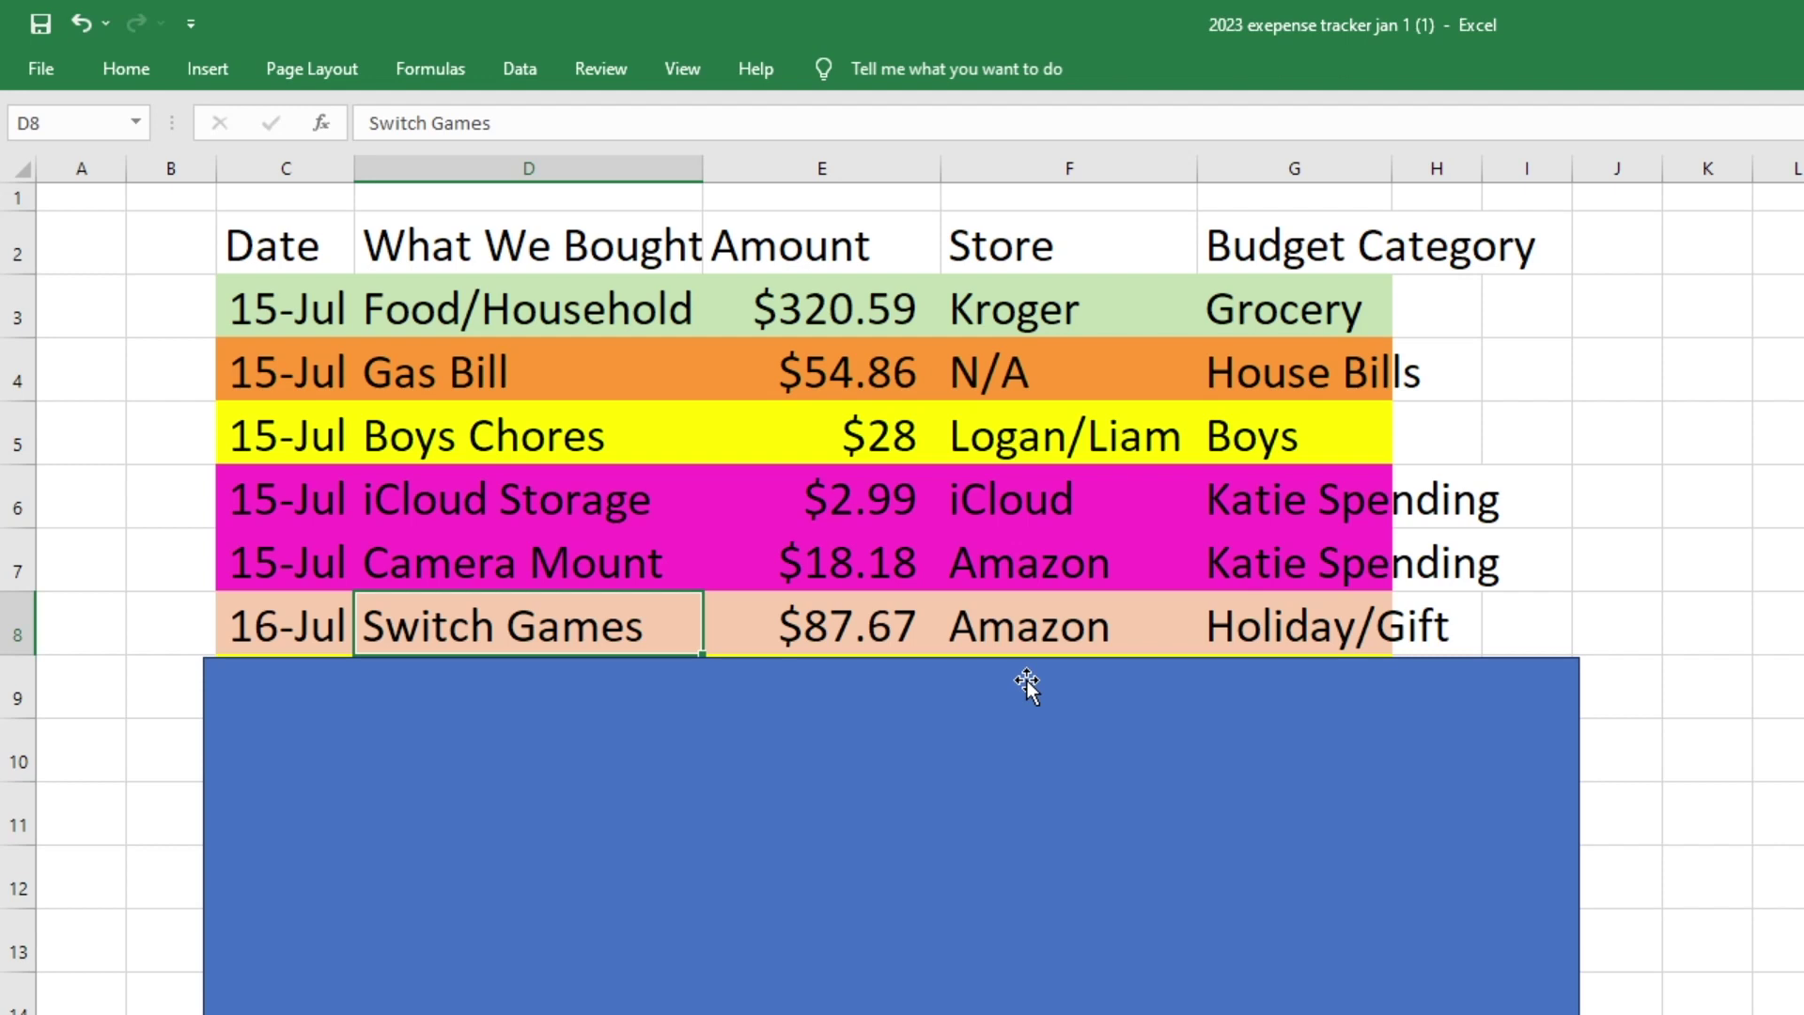
drag(1040, 690, 1039, 752)
click(1025, 705)
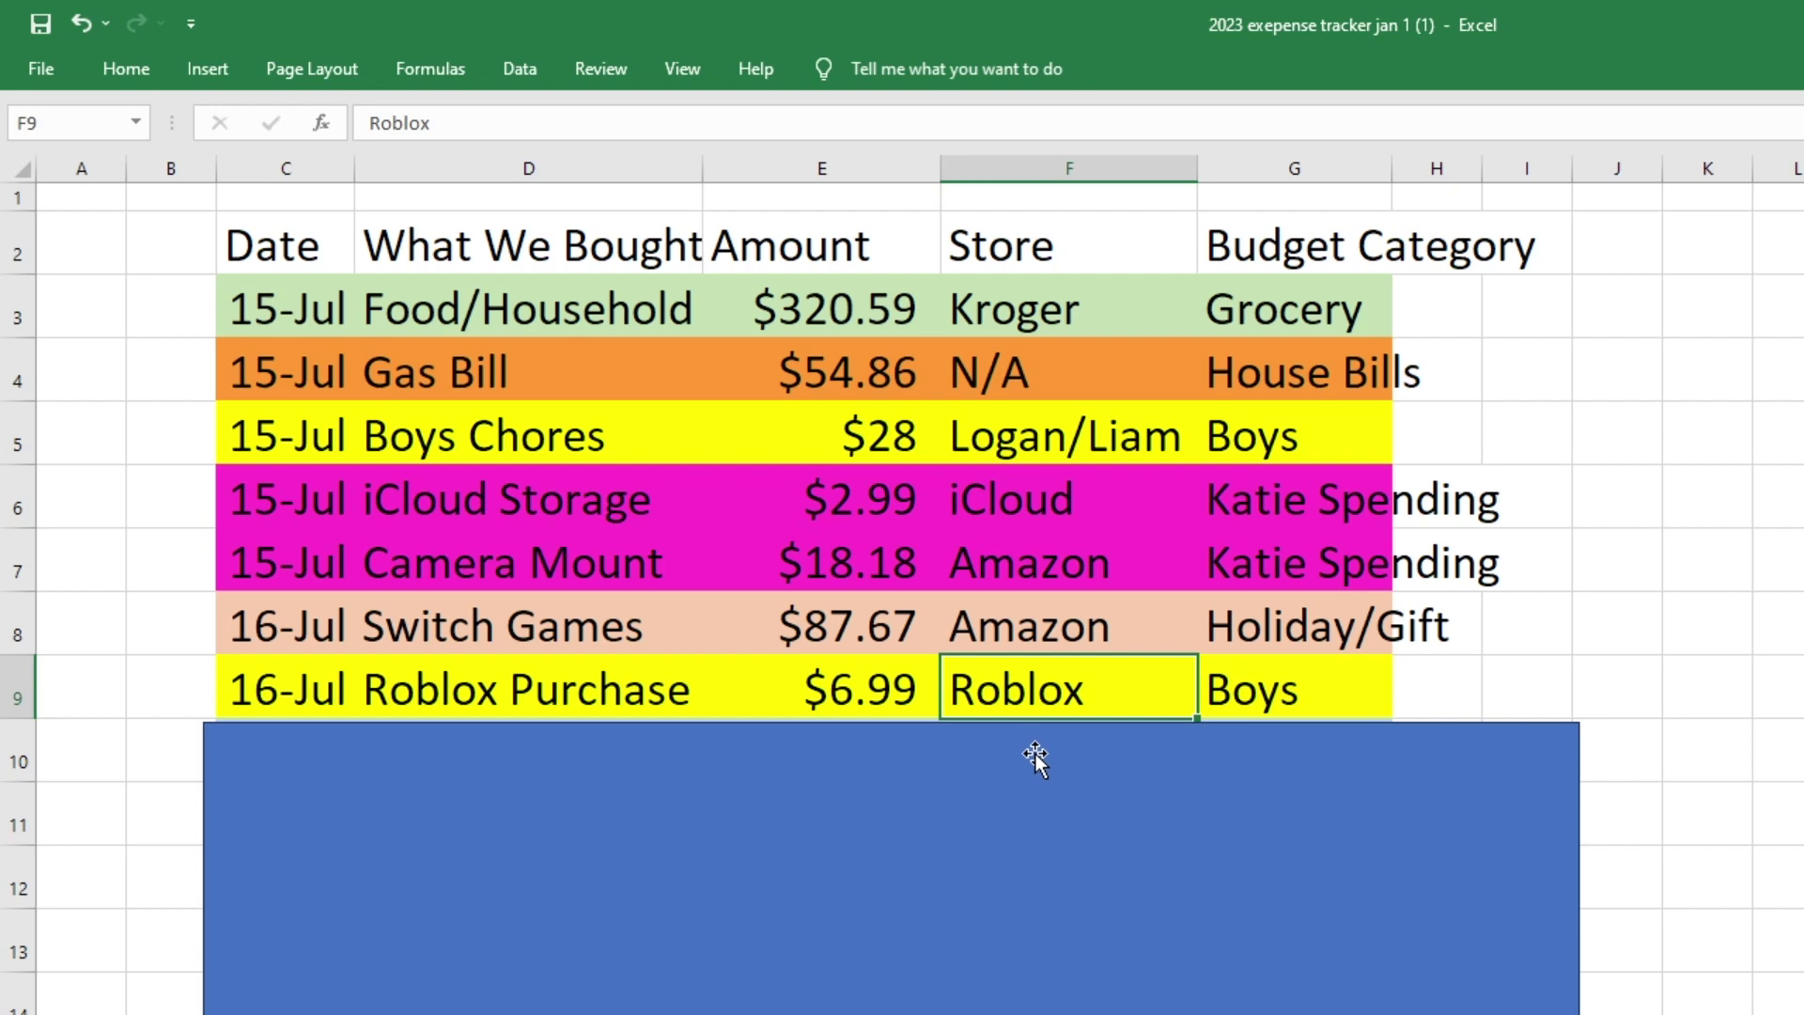
drag(1035, 775, 1026, 836)
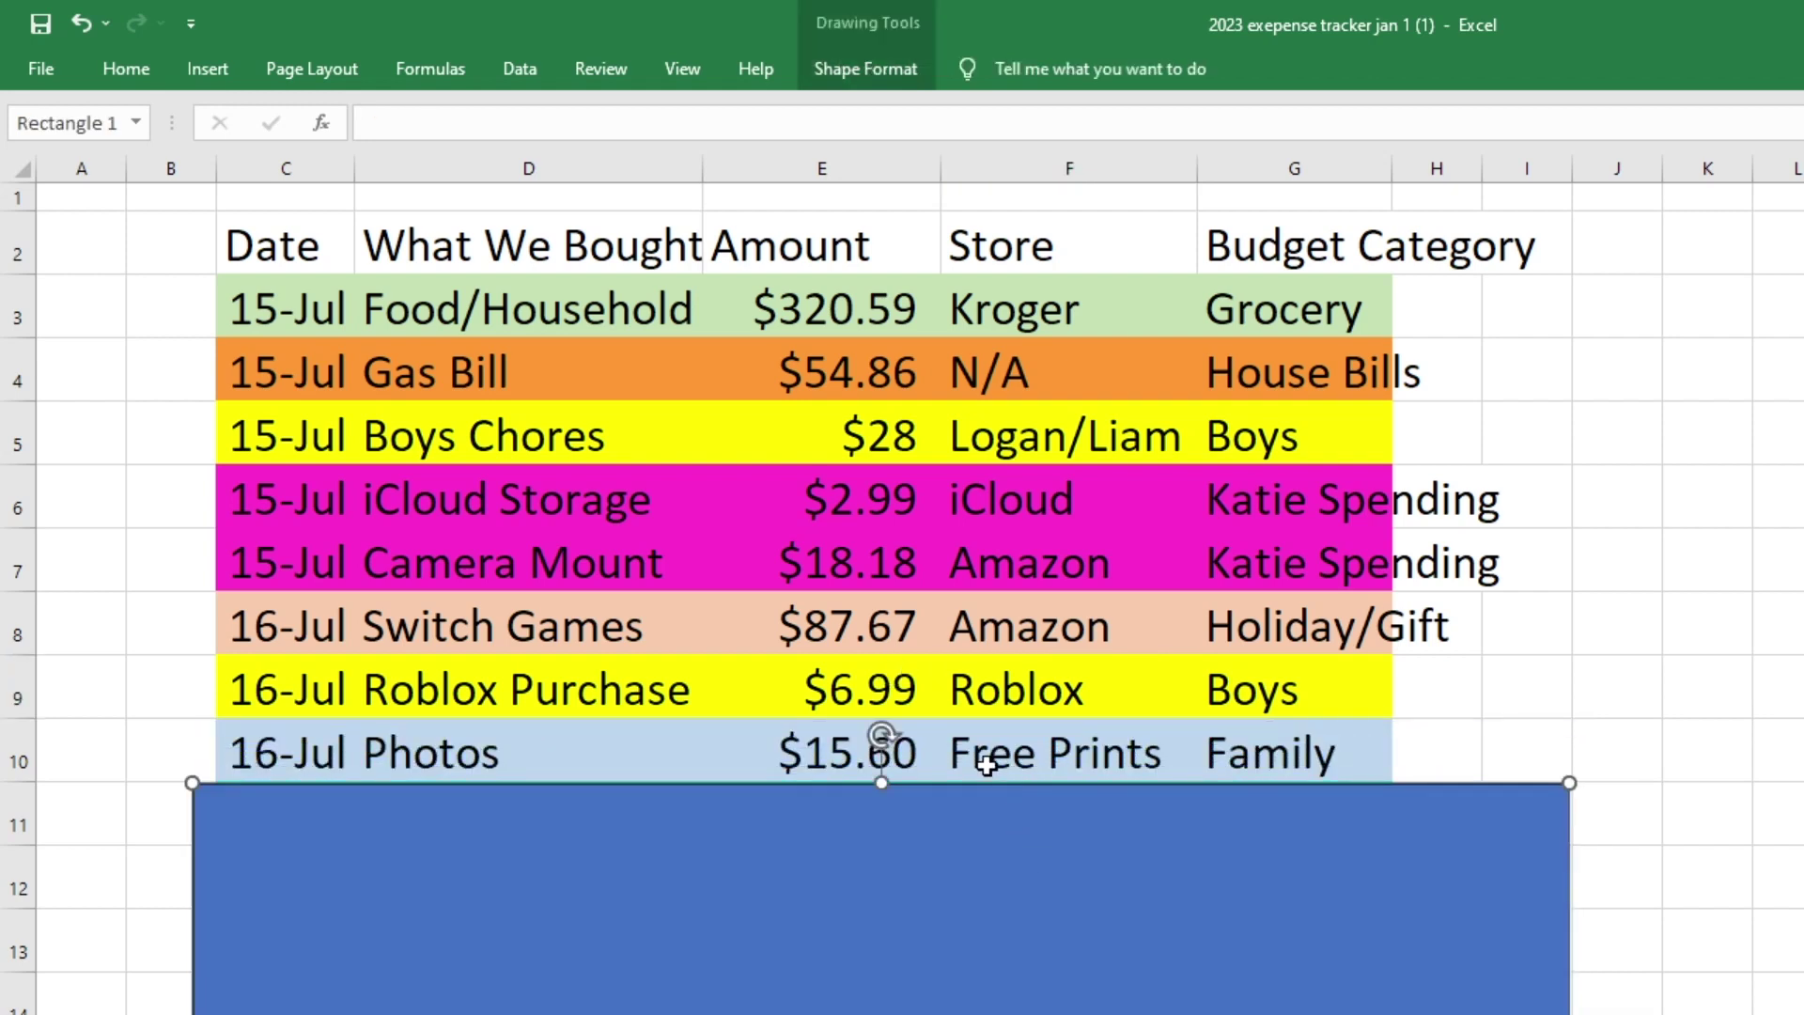
Uncover Dinner $67.74, Gas (Kia) $49.14 and Lottery Tickets $8.00 beneath the blue cover
click(943, 769)
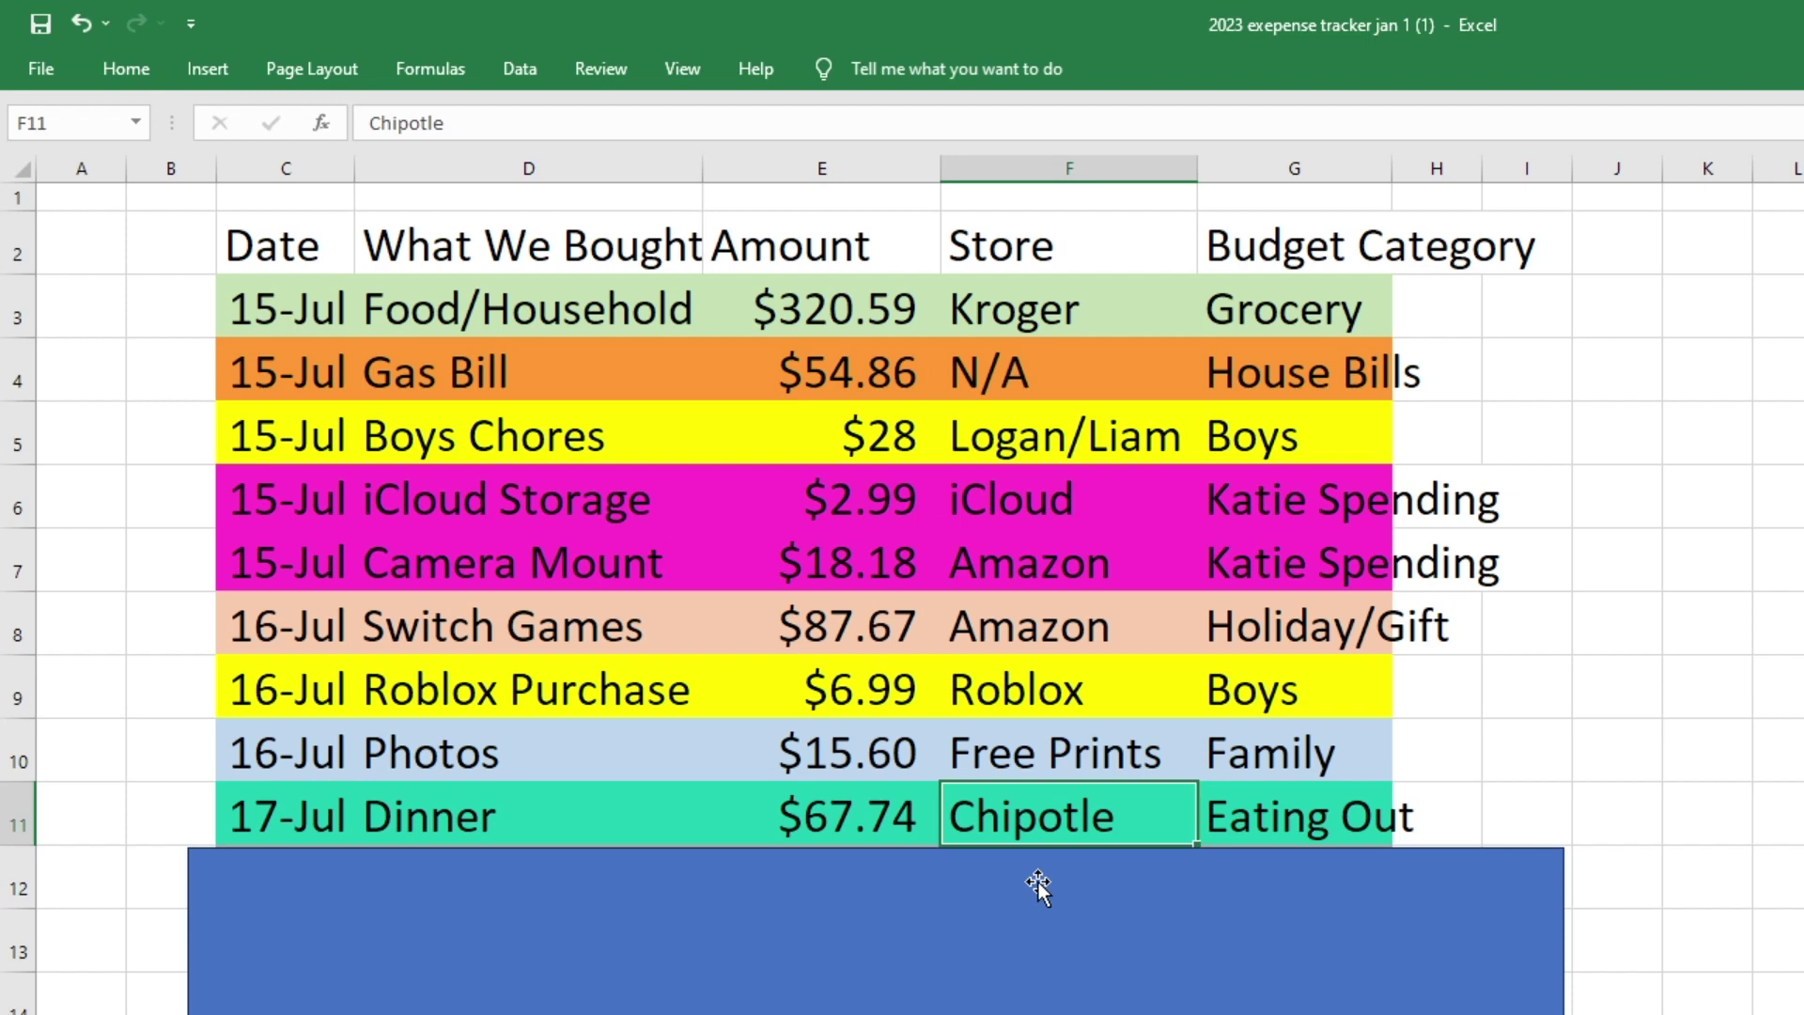
drag(1038, 883, 1037, 943)
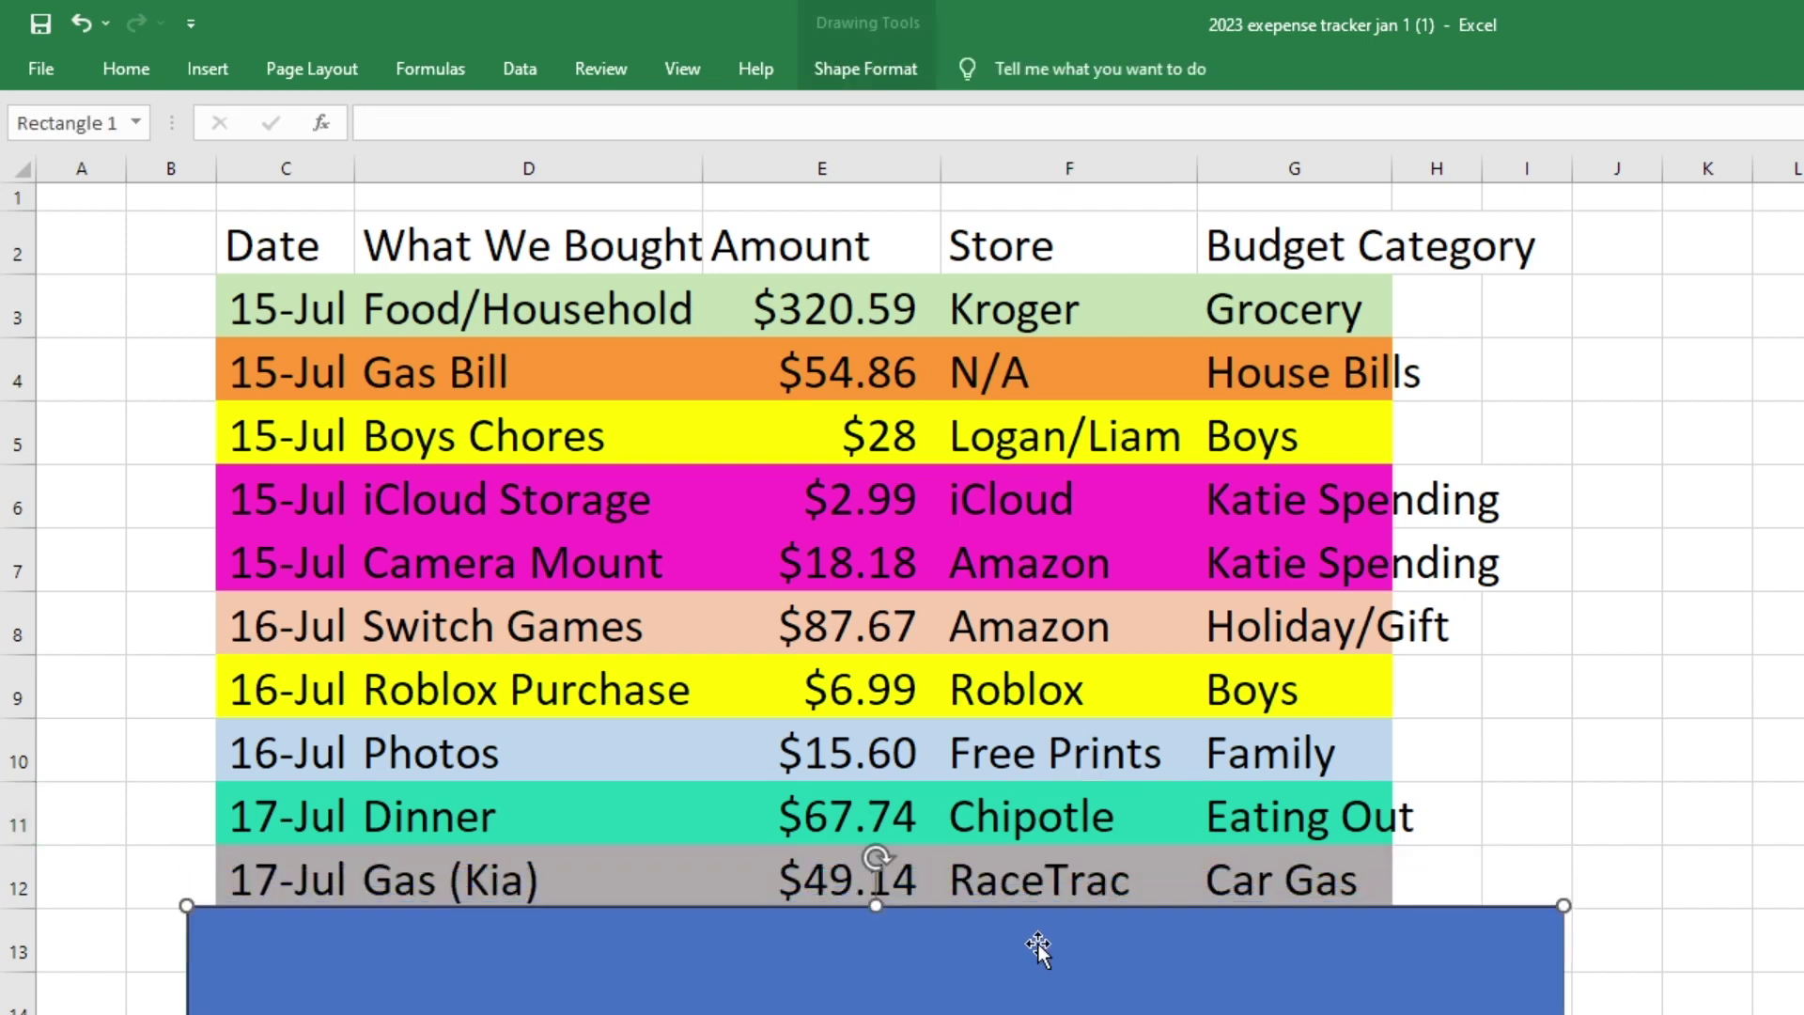
click(990, 874)
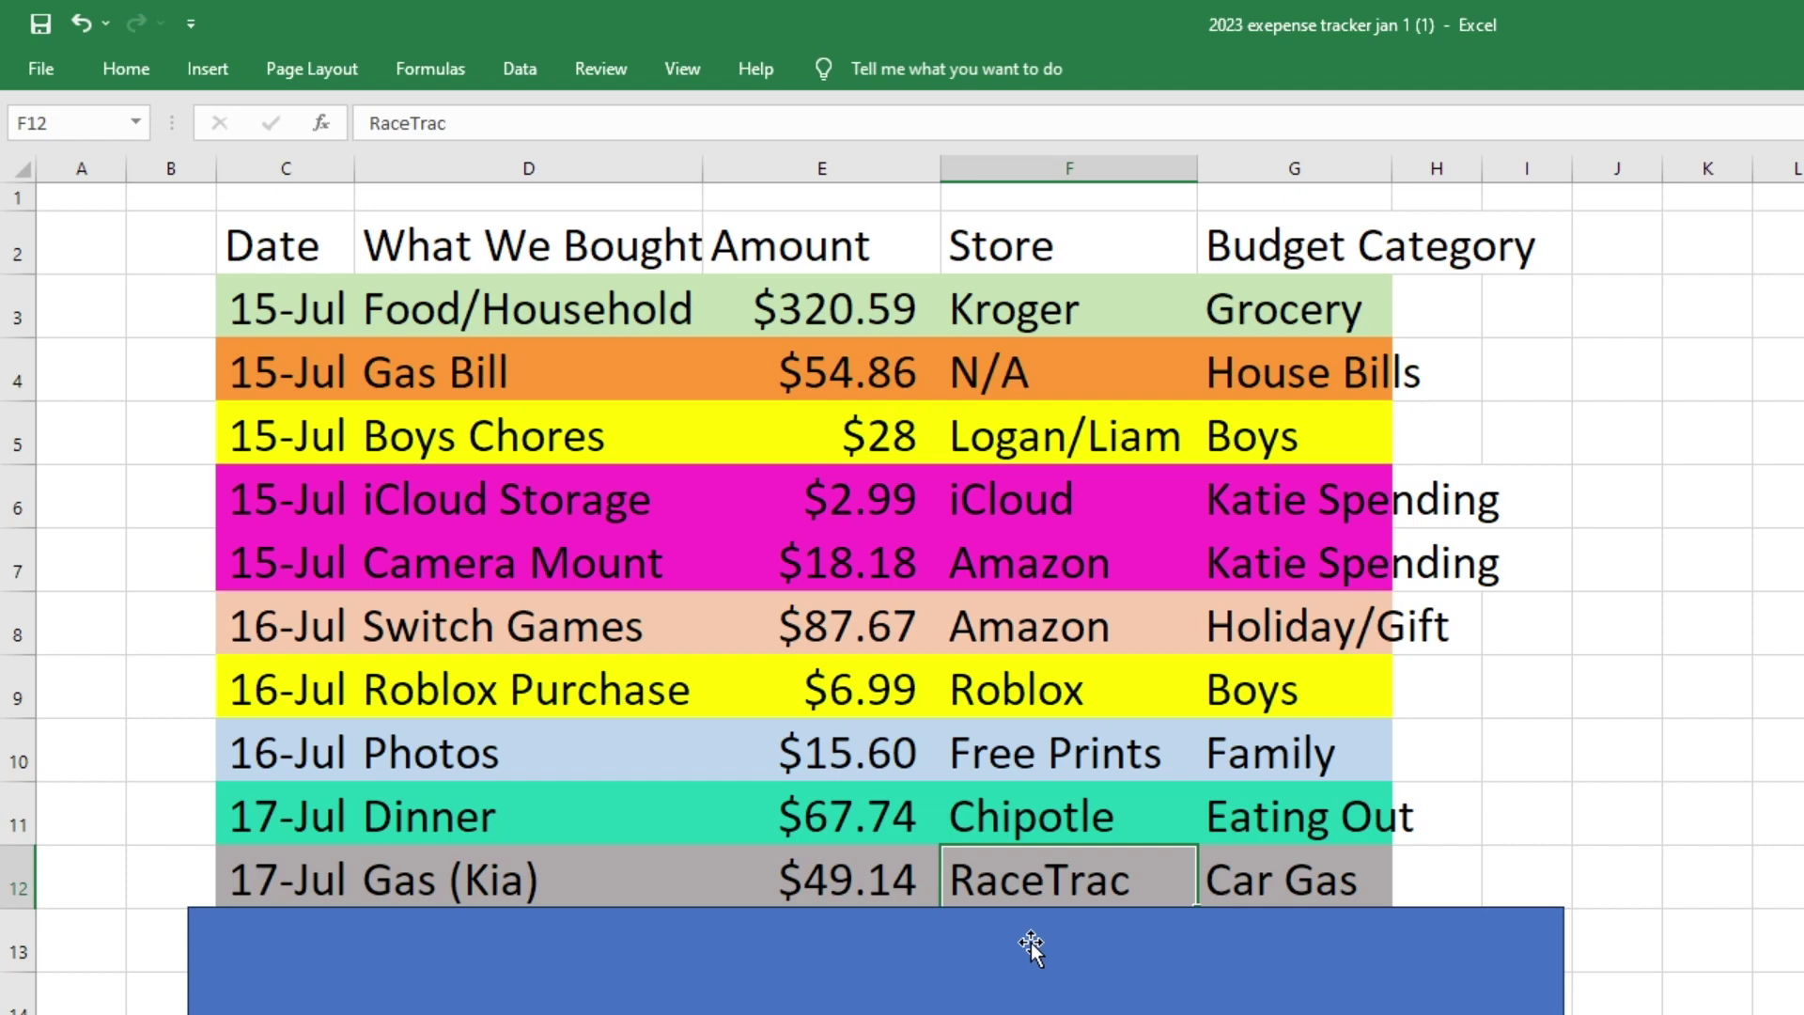
drag(1030, 944, 1249, 507)
scroll(1261, 507, down, 3)
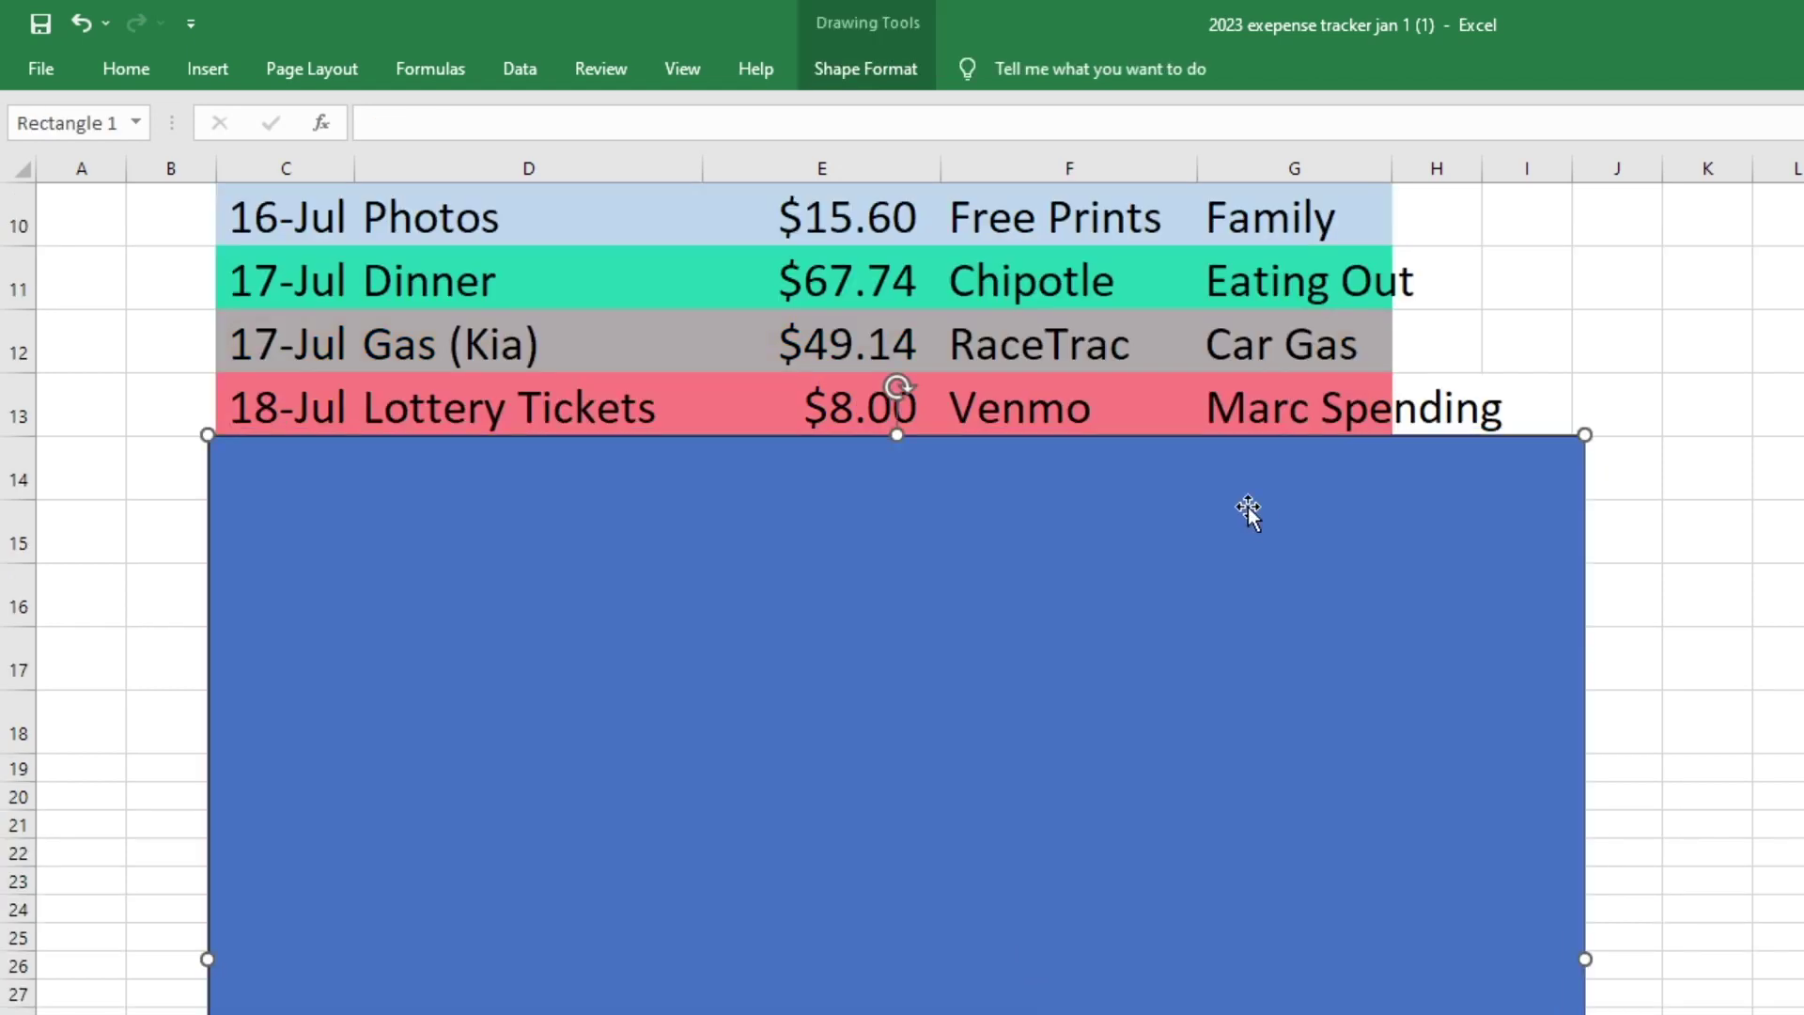
Lower the cover to reveal Pet Food $59.18, 19-Jul NO SPEND and Gift (E) $29.99
click(1071, 417)
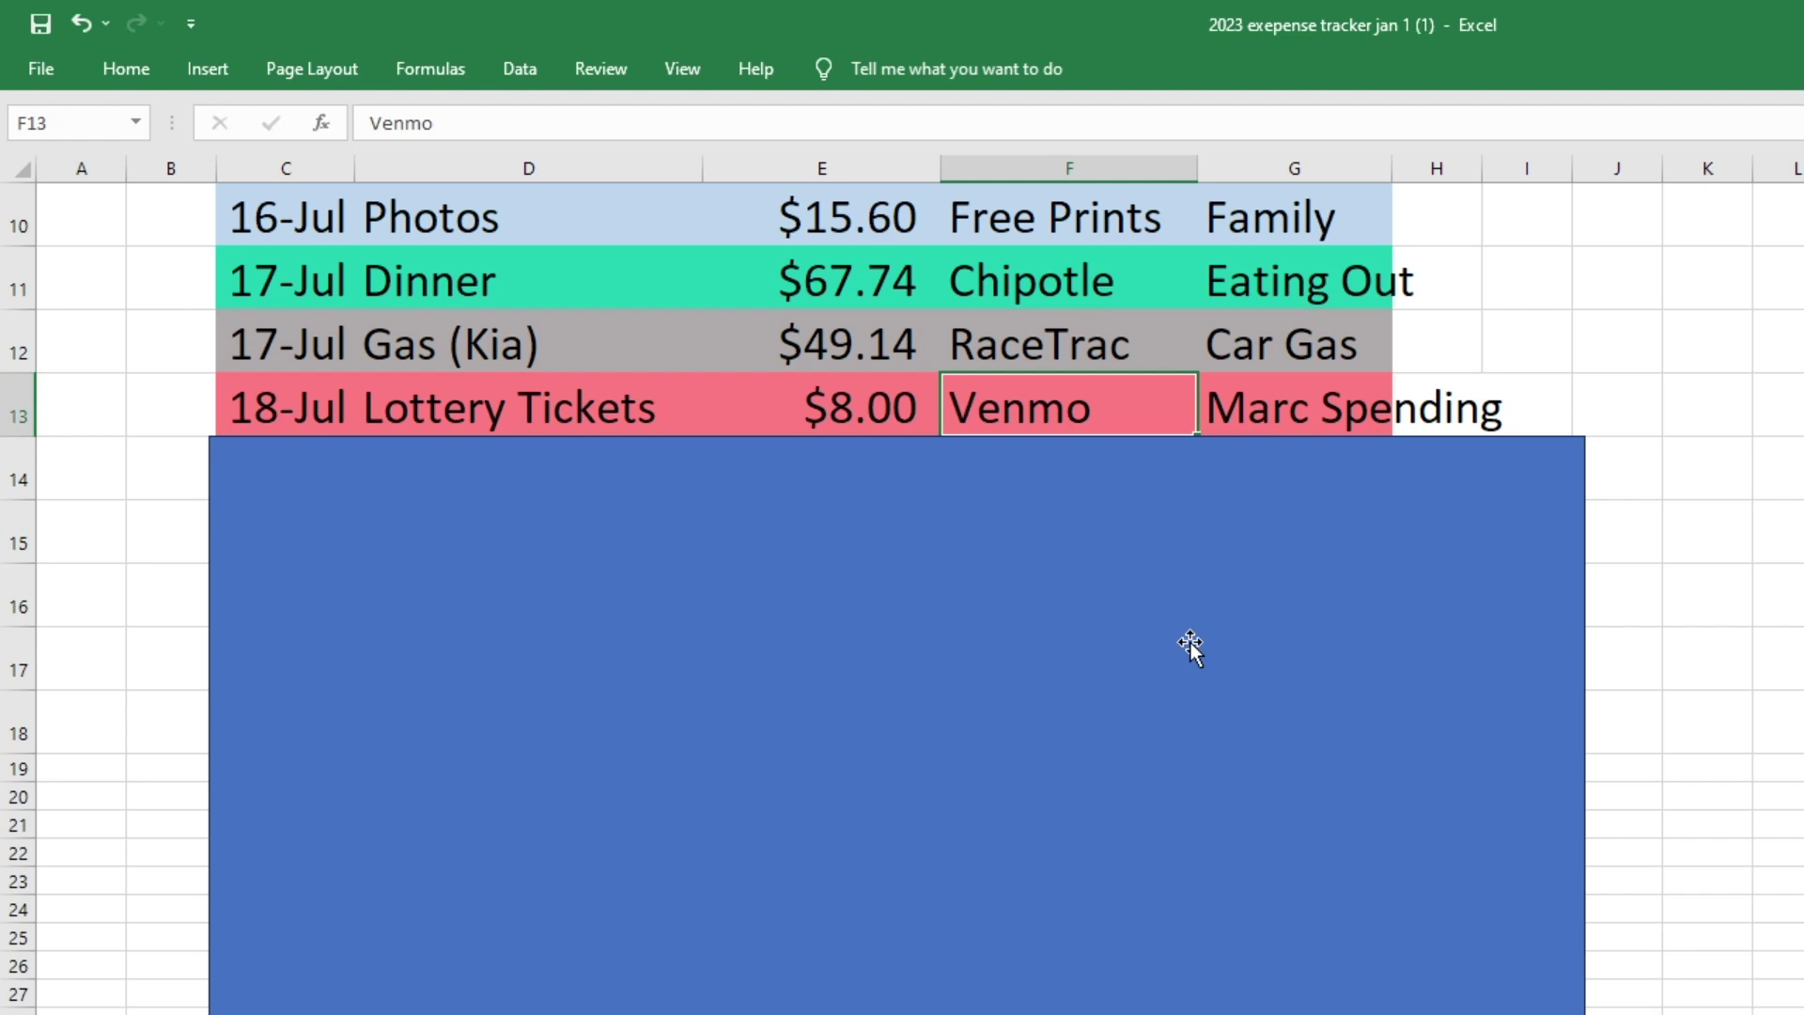
drag(1208, 525, 1200, 589)
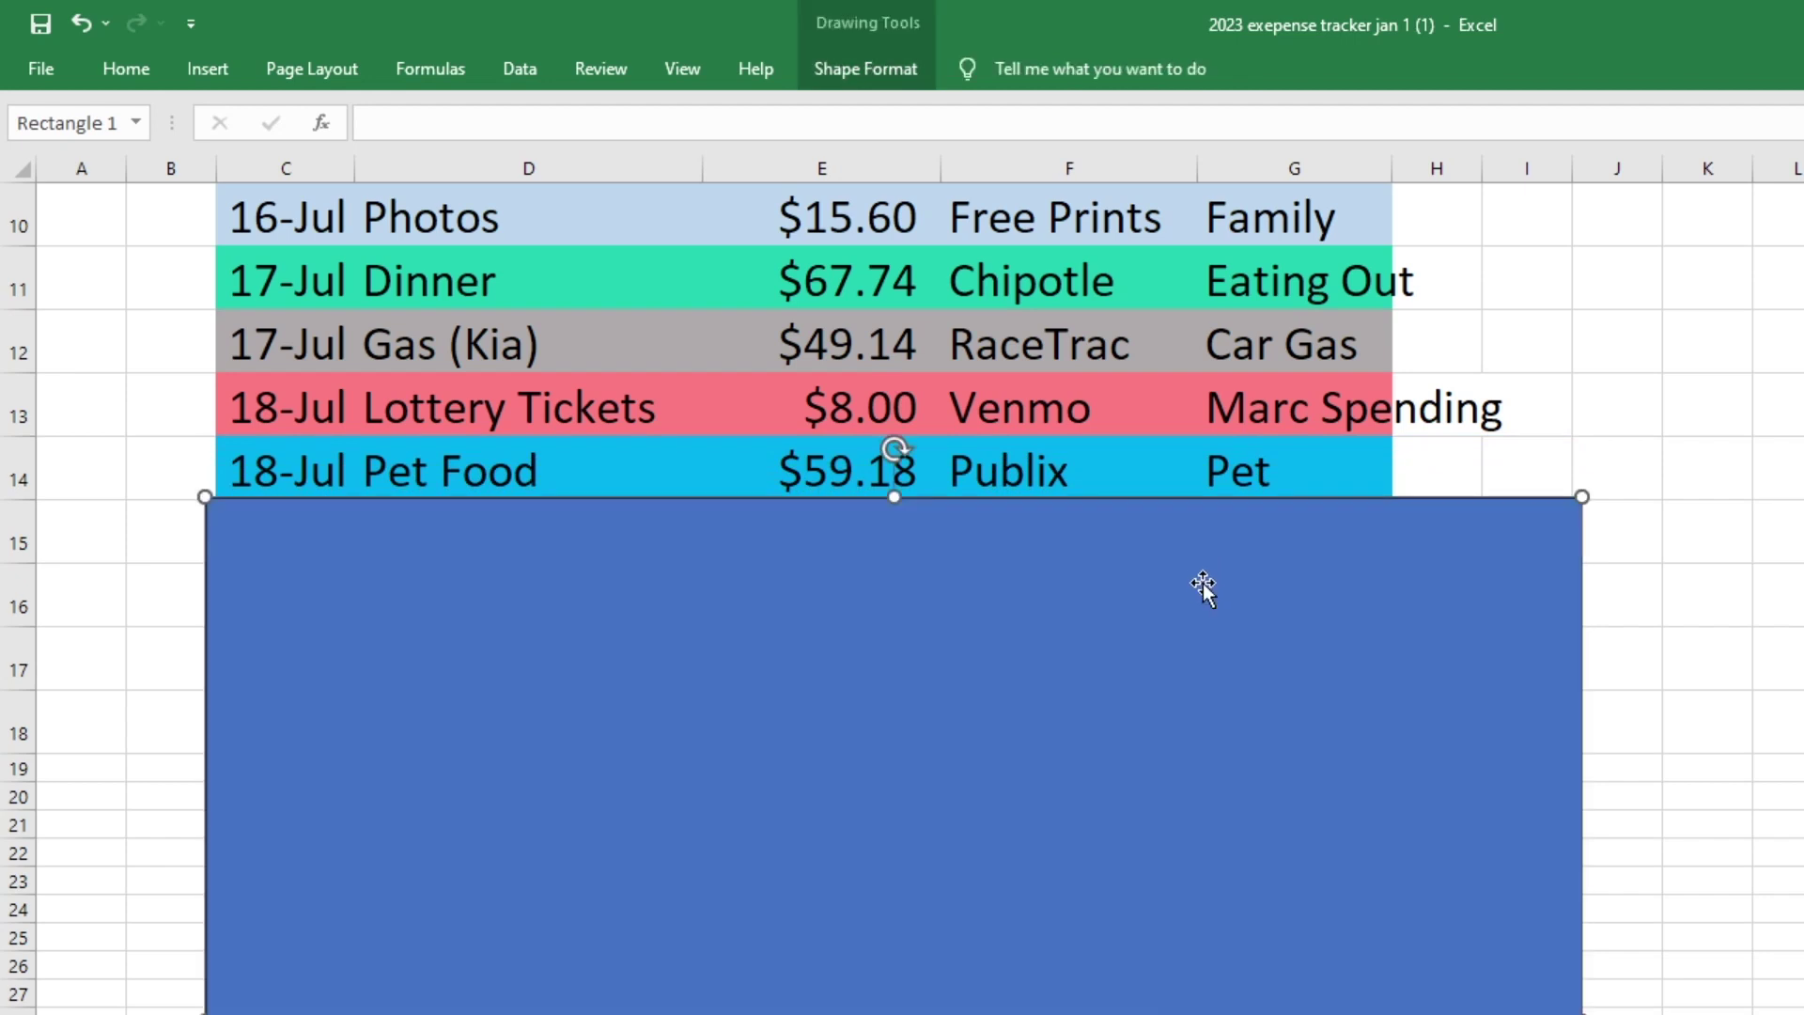
click(1132, 479)
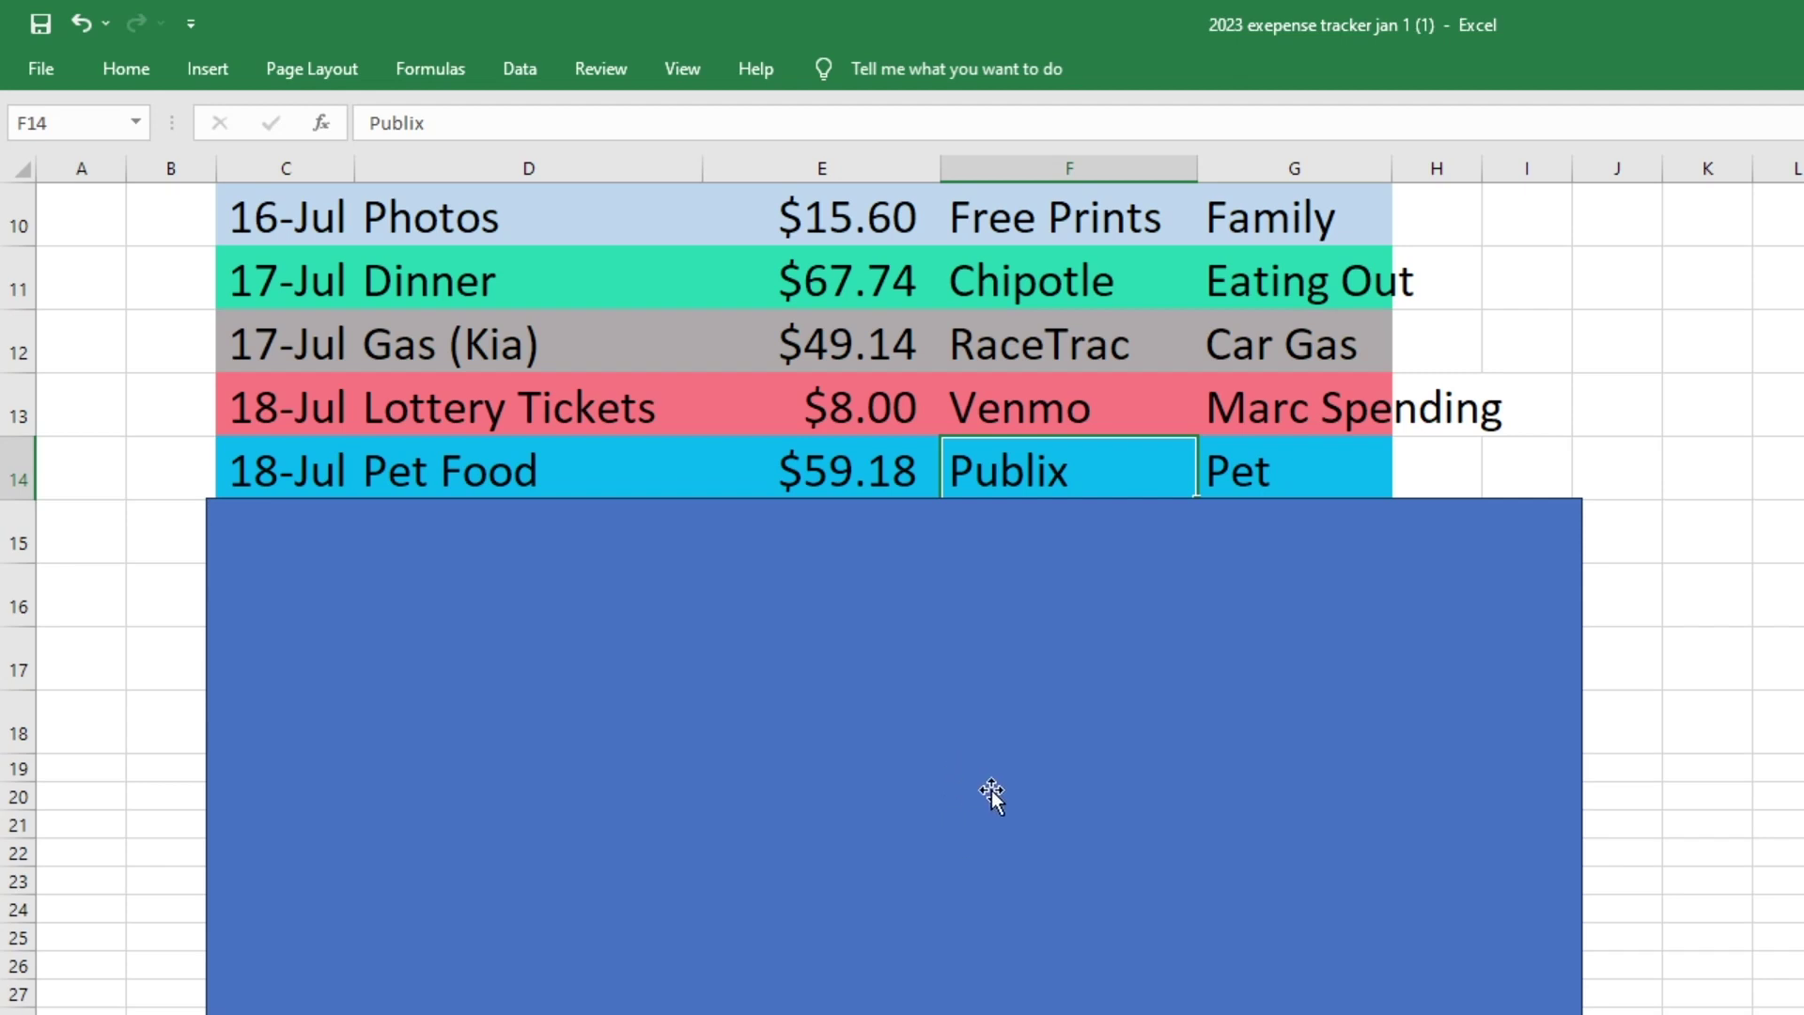
mouse_move(952, 569)
mouse_down()
mouse_move(951, 610)
mouse_move(955, 552)
mouse_move(960, 690)
mouse_up()
click(1057, 605)
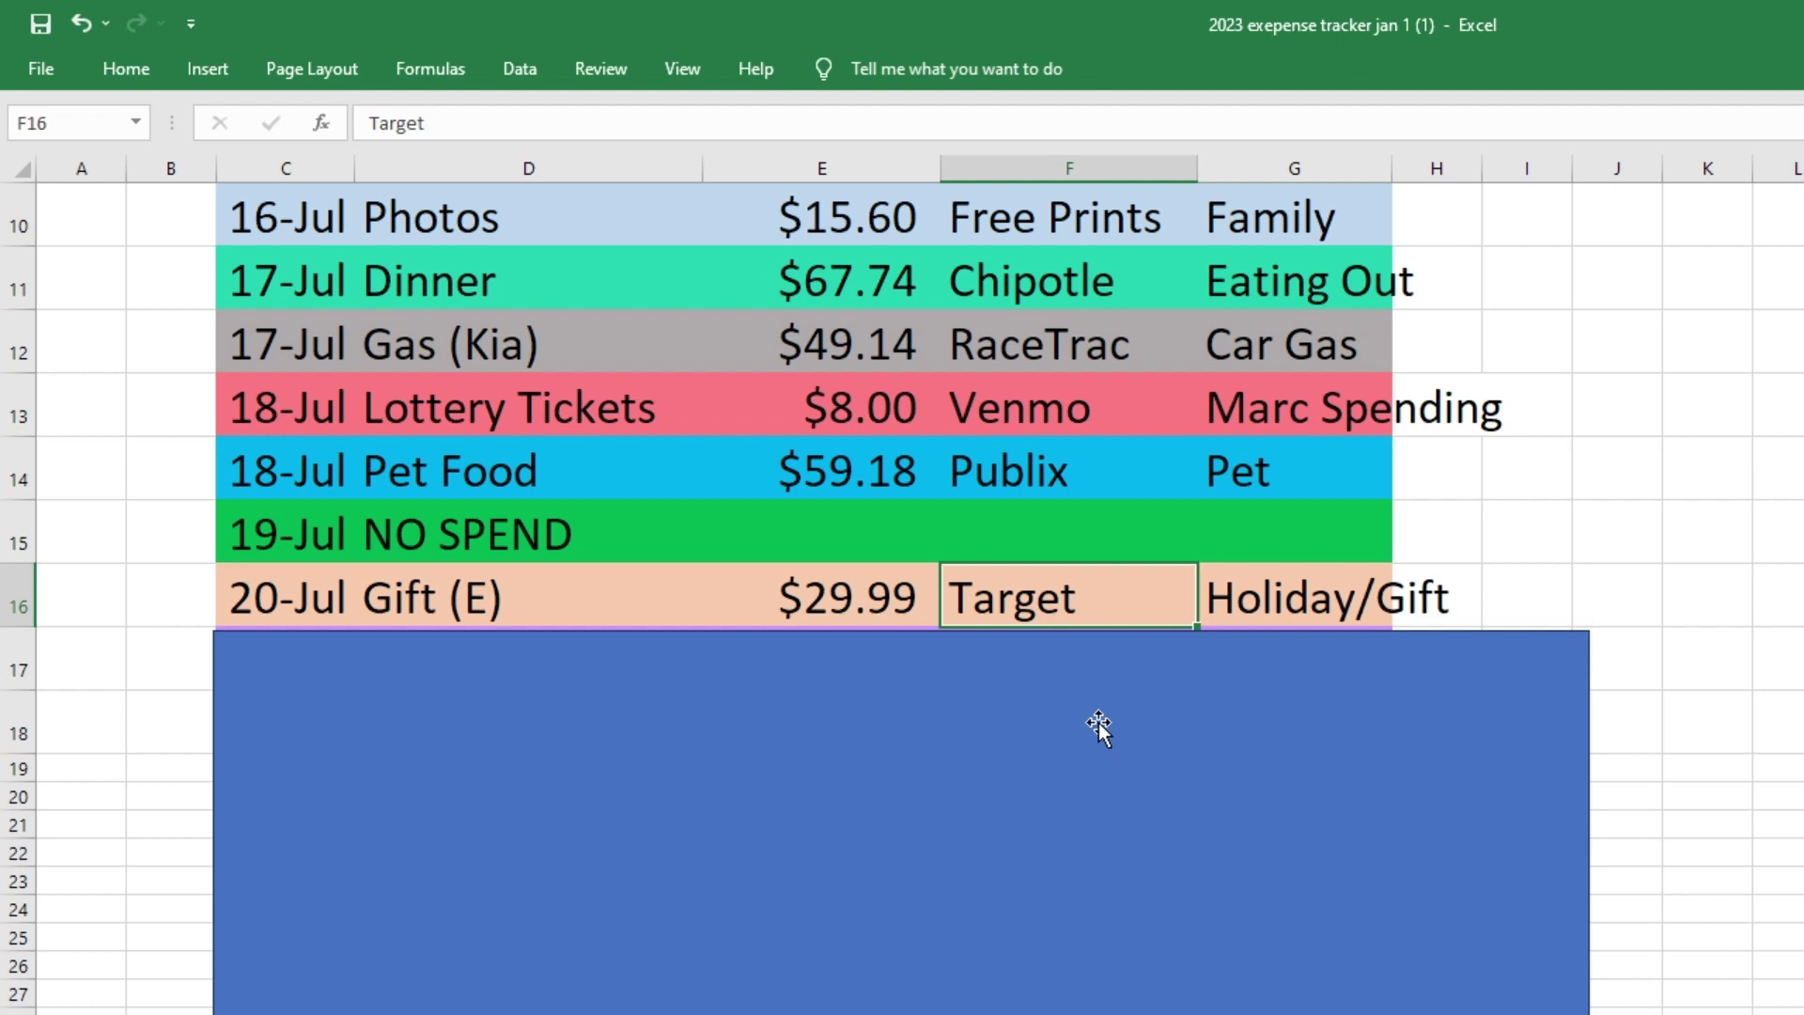
Uncover School Supplies $88.87 and 21-Jul NO SPEND, then move to the covered envelope table
drag(1079, 680, 1083, 737)
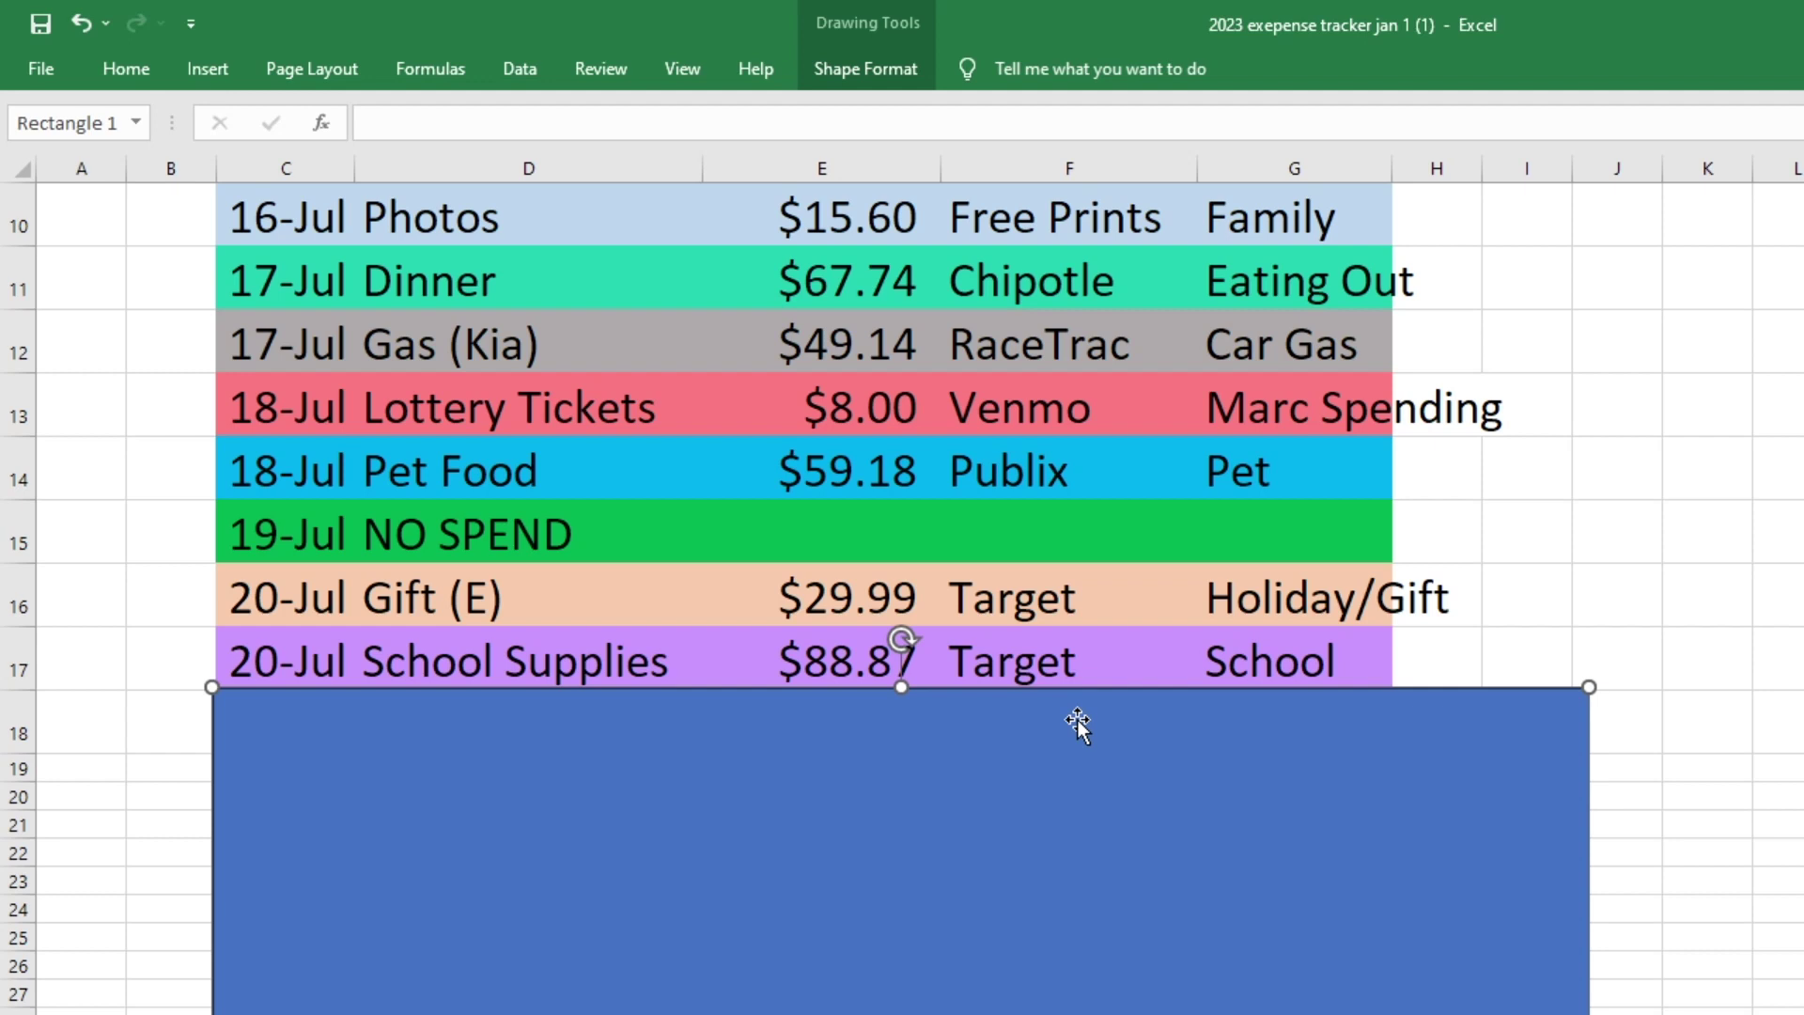
click(930, 669)
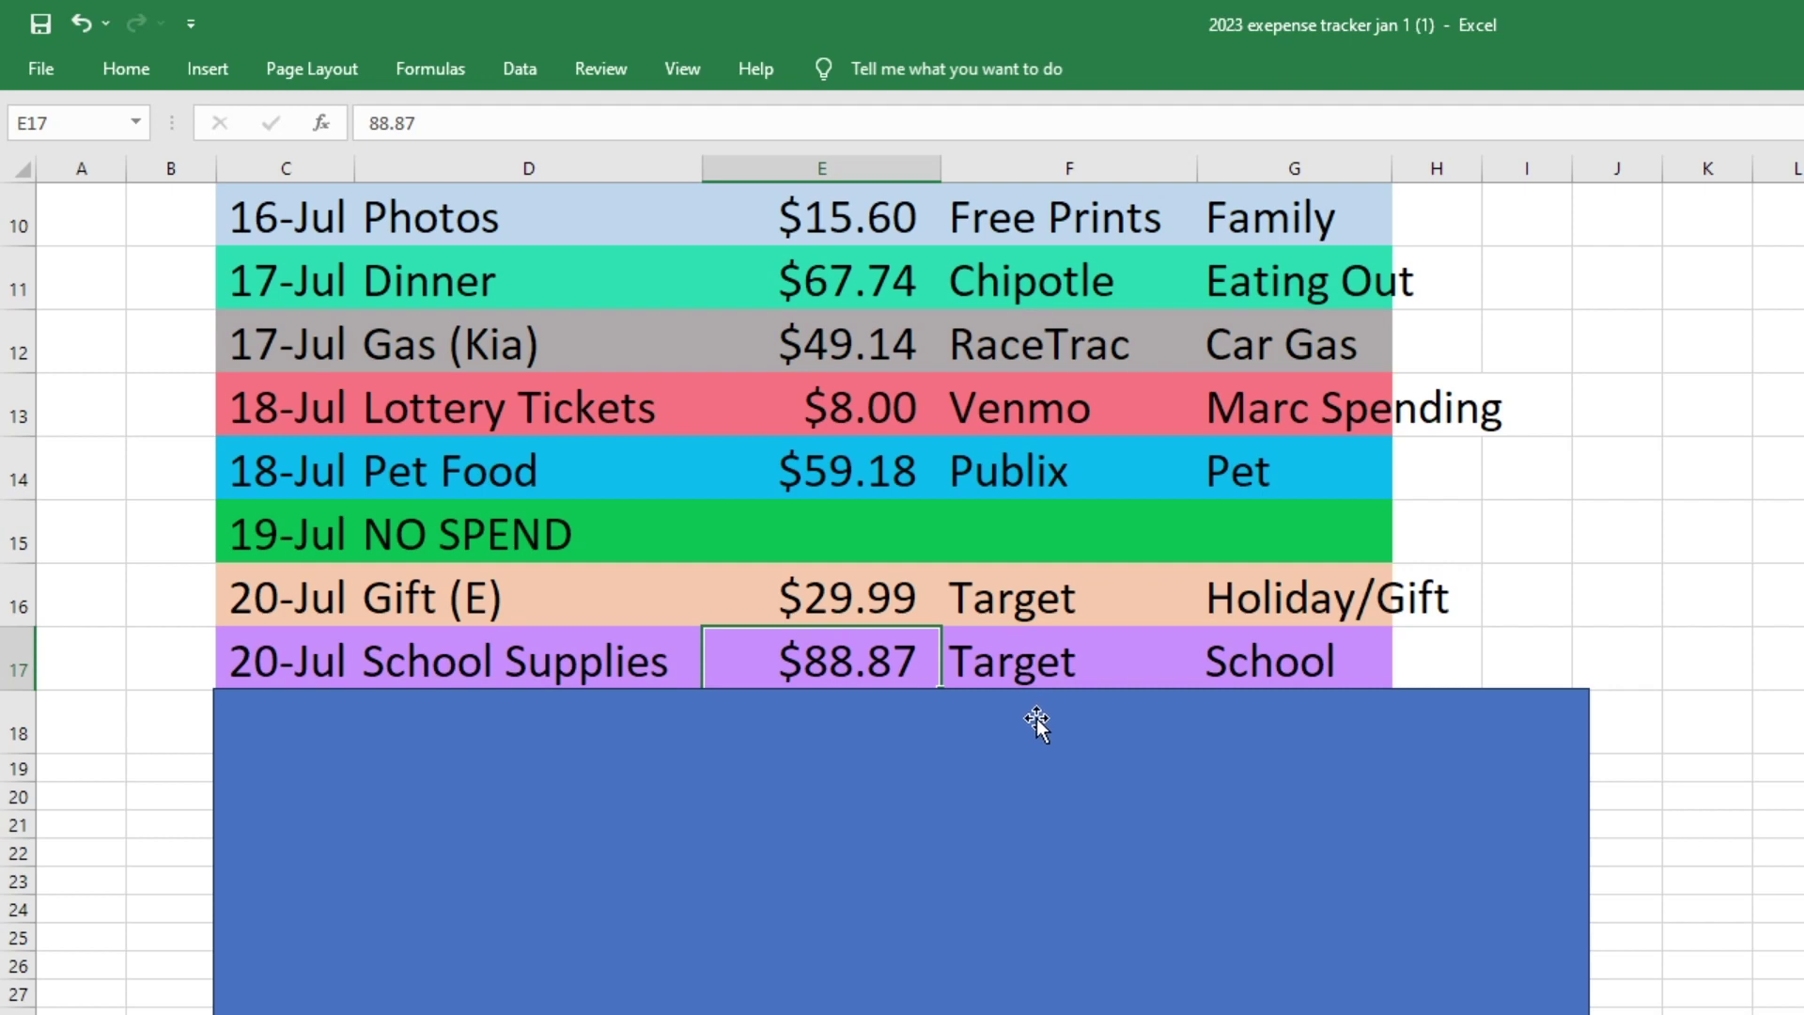
drag(1038, 734, 1034, 794)
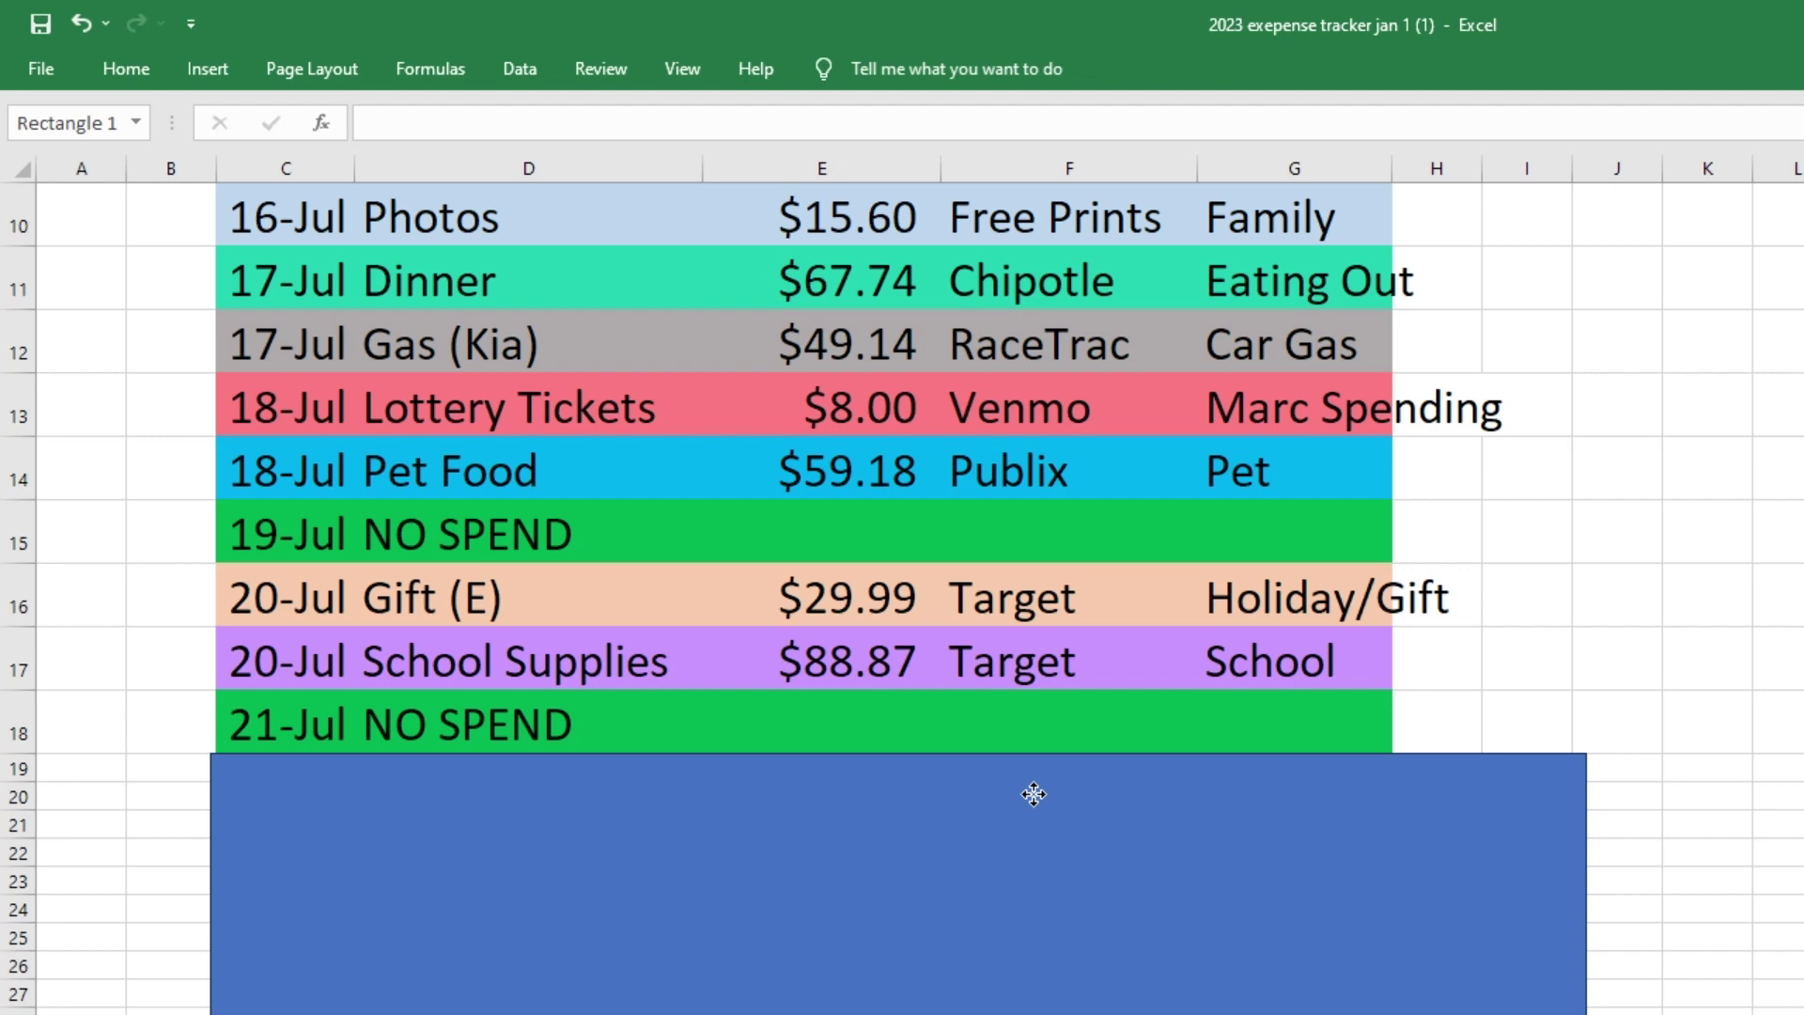
click(1139, 718)
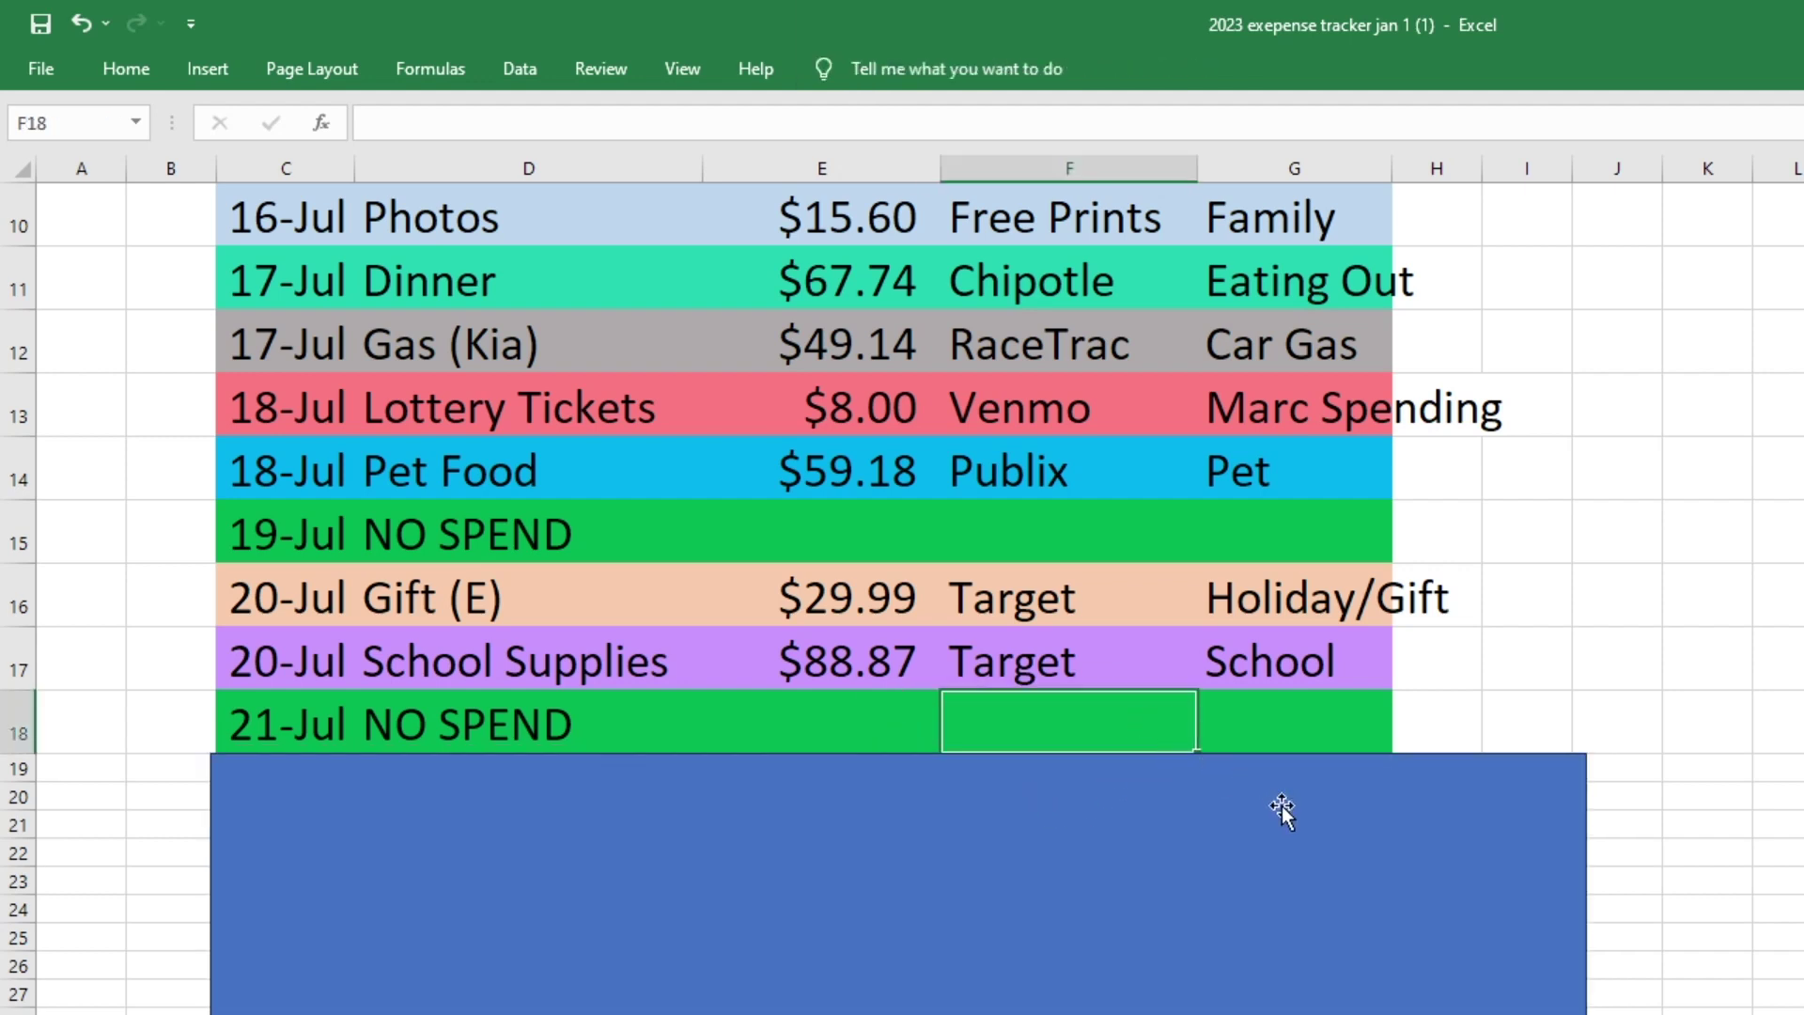
key(ctrl+Page_Down)
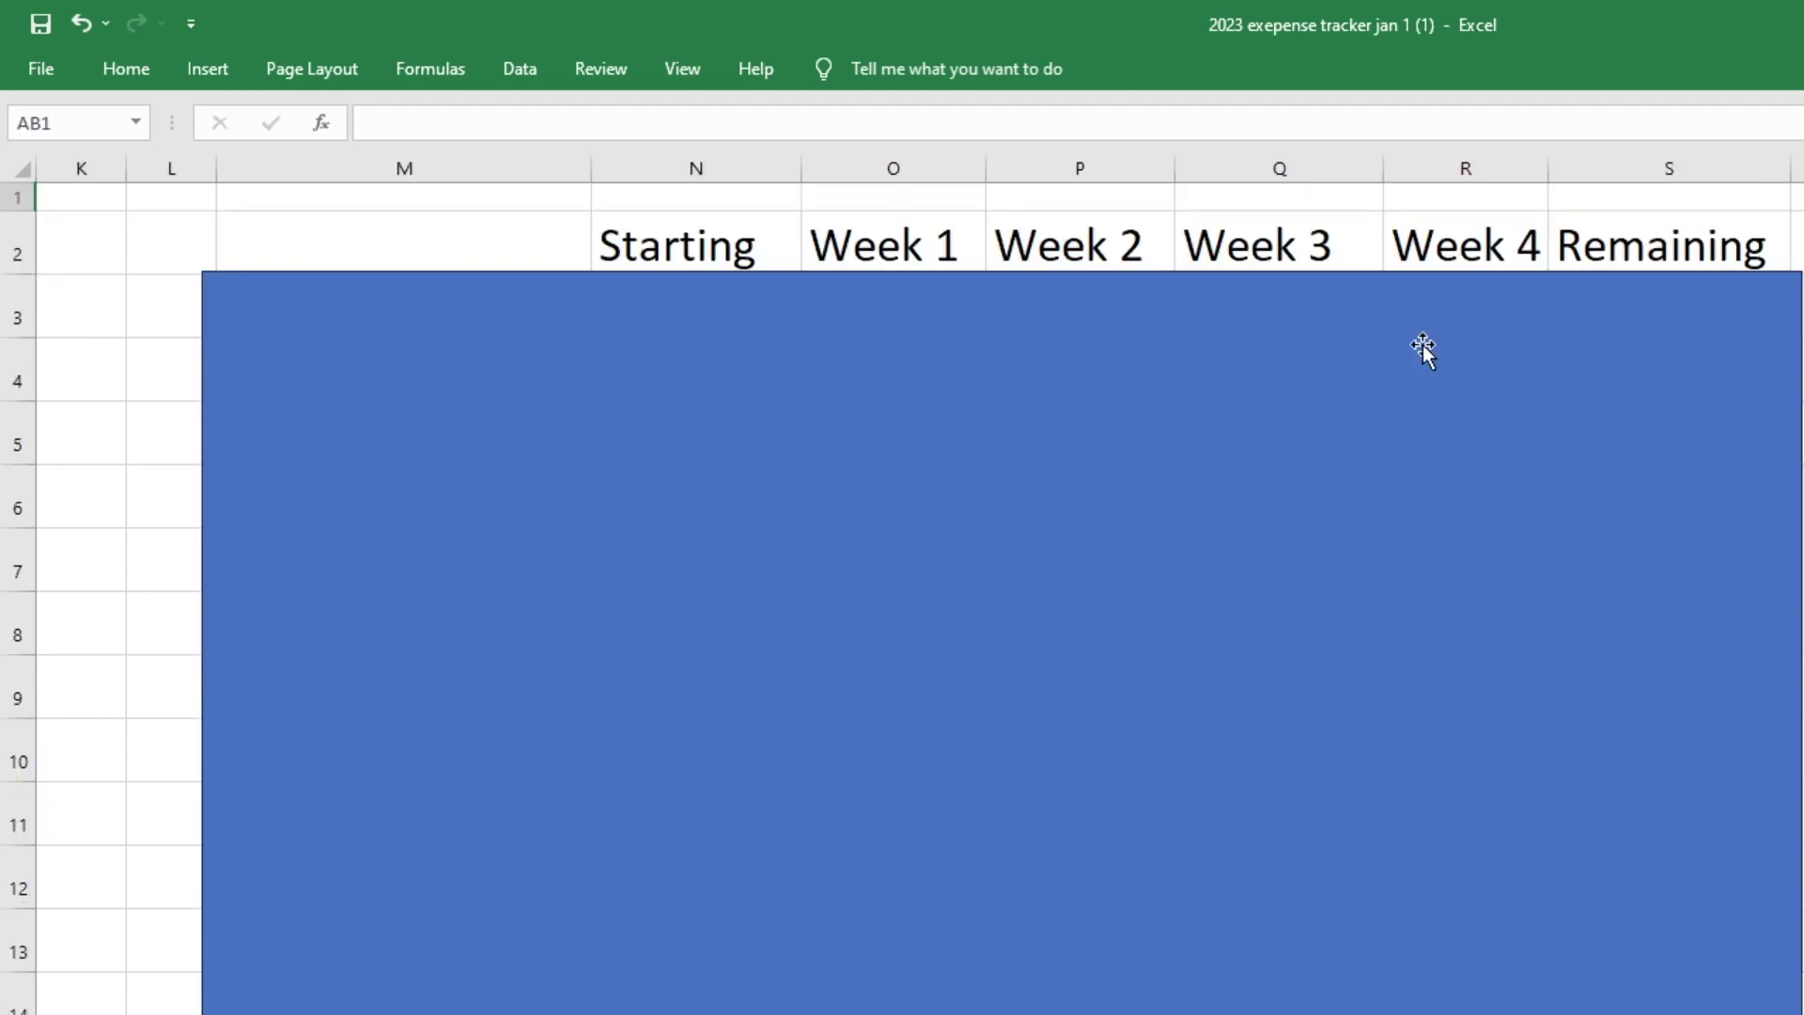
Reveal the Grocery envelope row and its $101 remaining-balance formula, then slide the cover onto Pet
click(1423, 347)
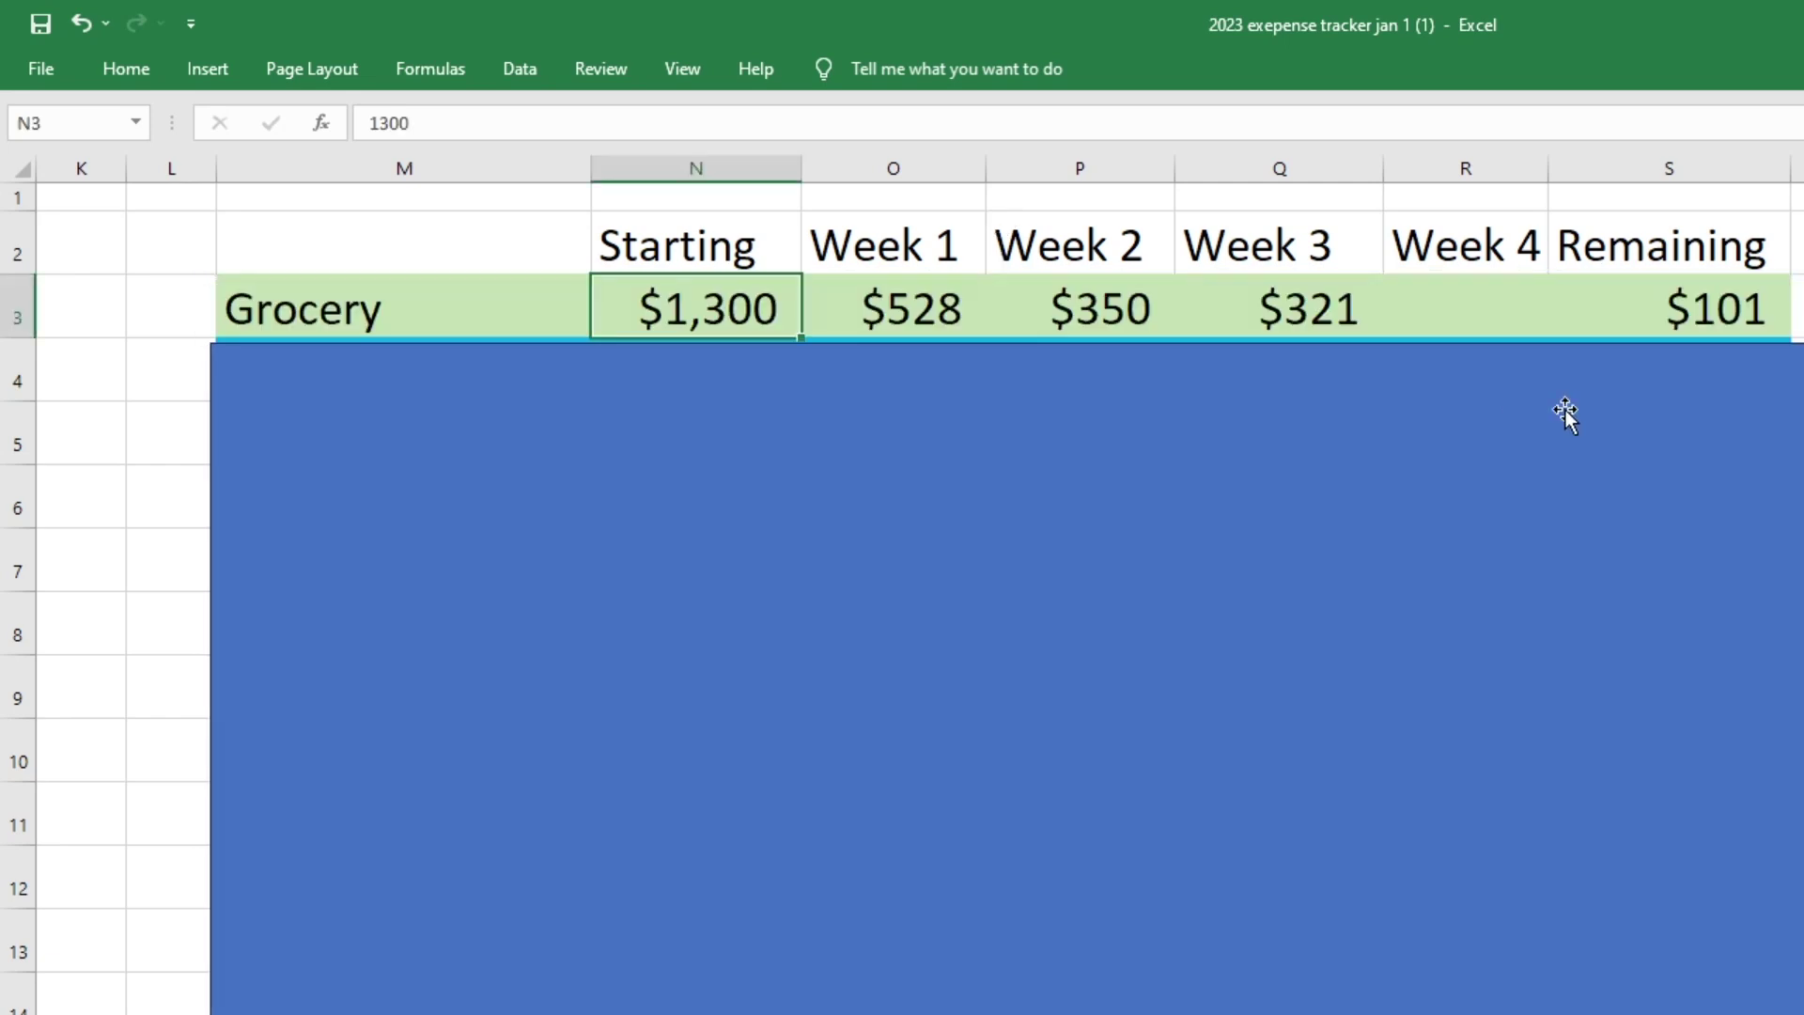
key(Right)
key(Right)
key(Right)
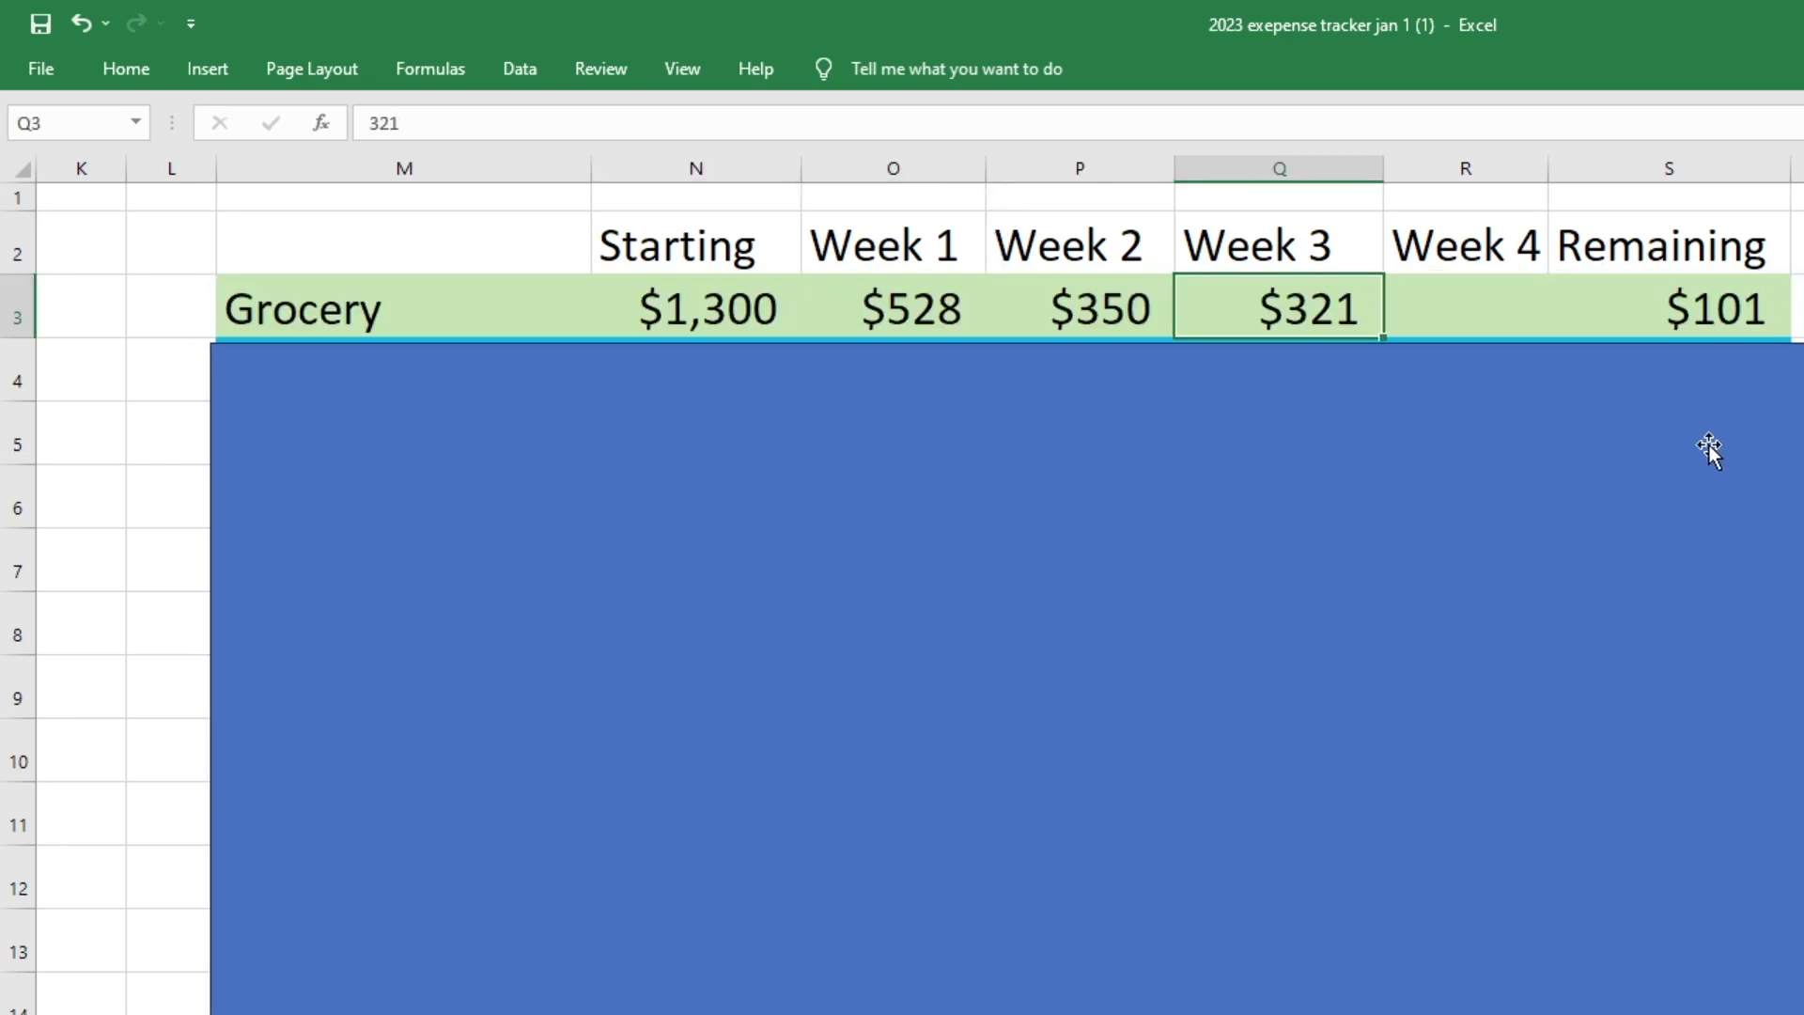
key(Right)
key(Right)
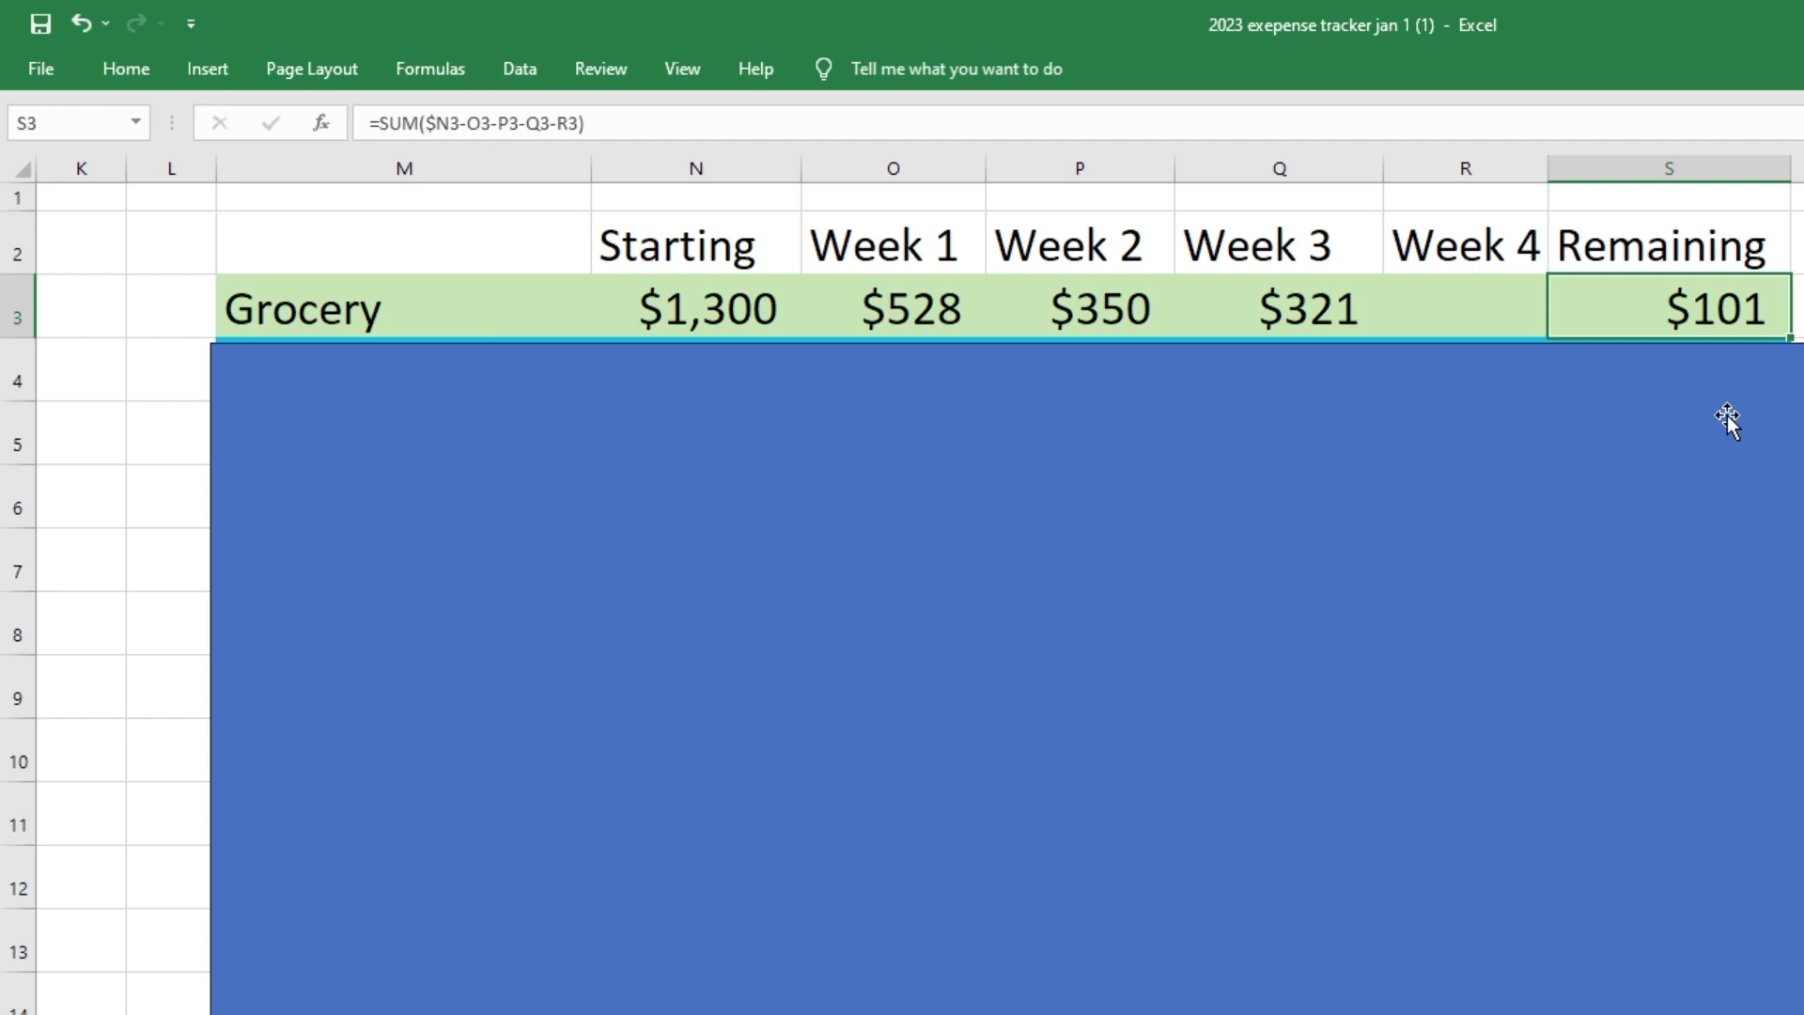
drag(1727, 415, 1718, 475)
Show Pet's remaining formula, then uncover the first personal-spending row with its $210 start and $22 week 3
key(Escape)
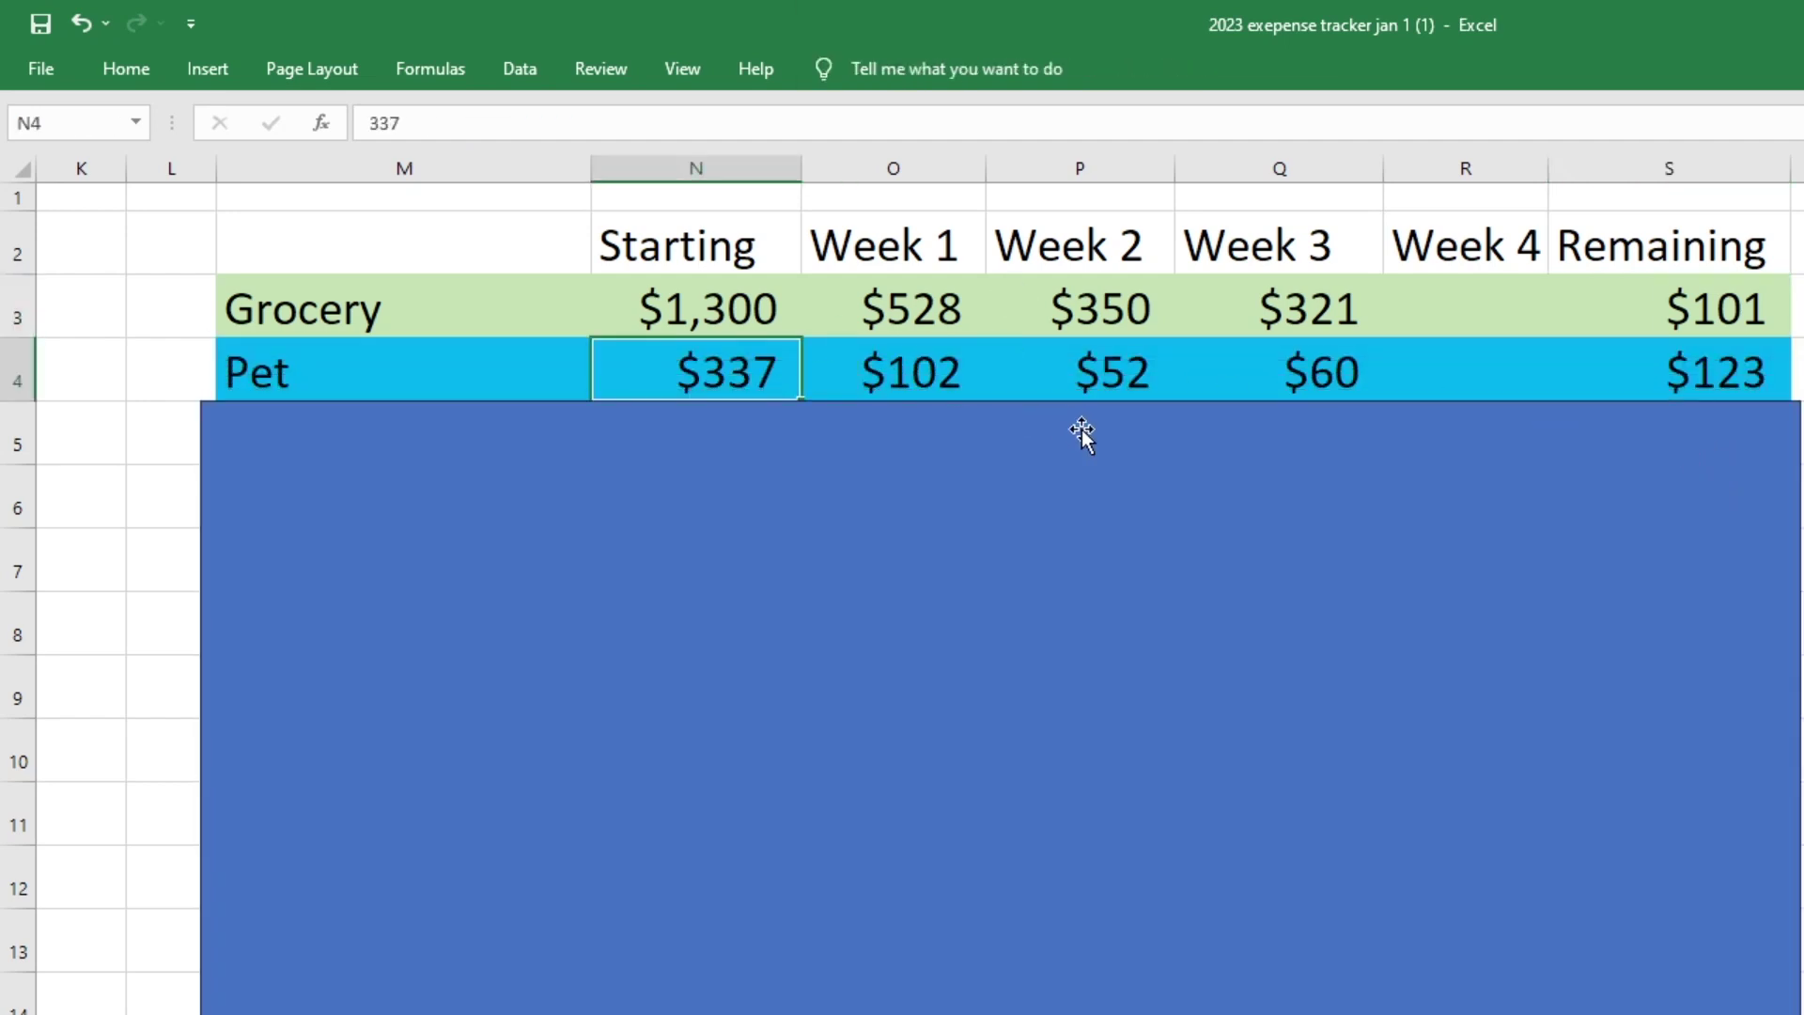
key(Right)
key(Right)
key(Right)
key(Right)
key(Right)
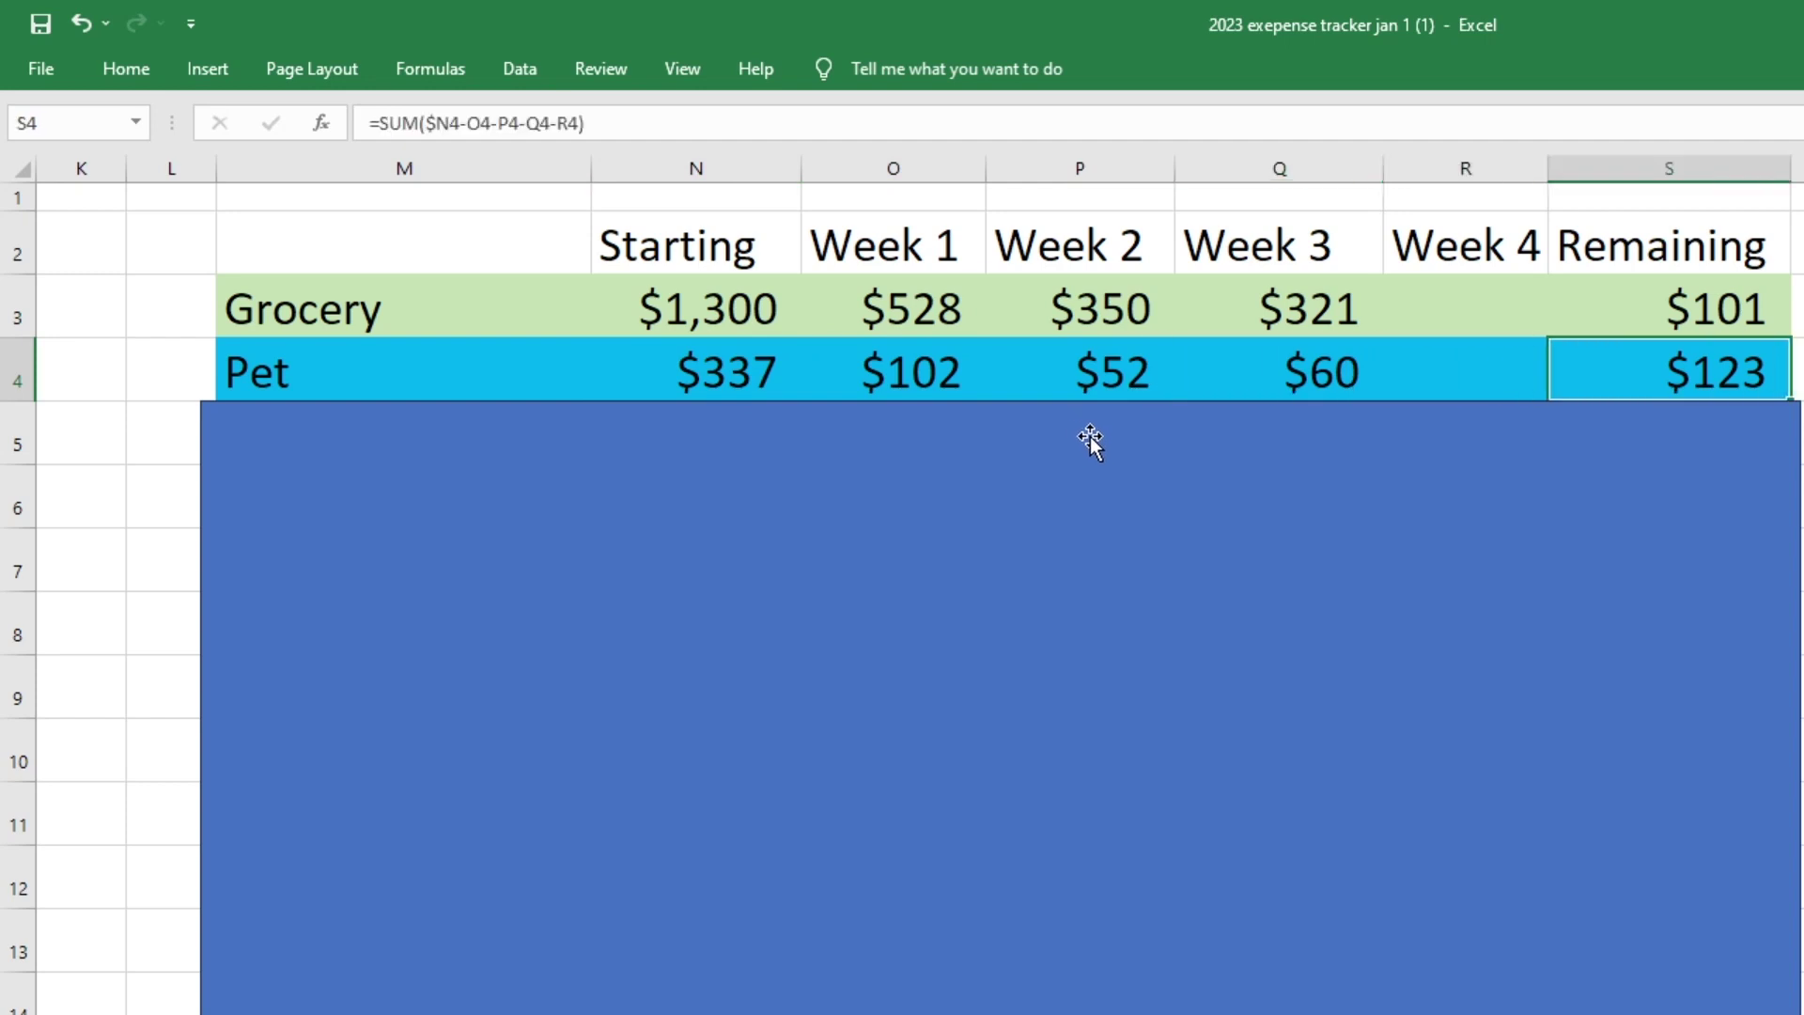
drag(1090, 442, 1096, 496)
click(780, 437)
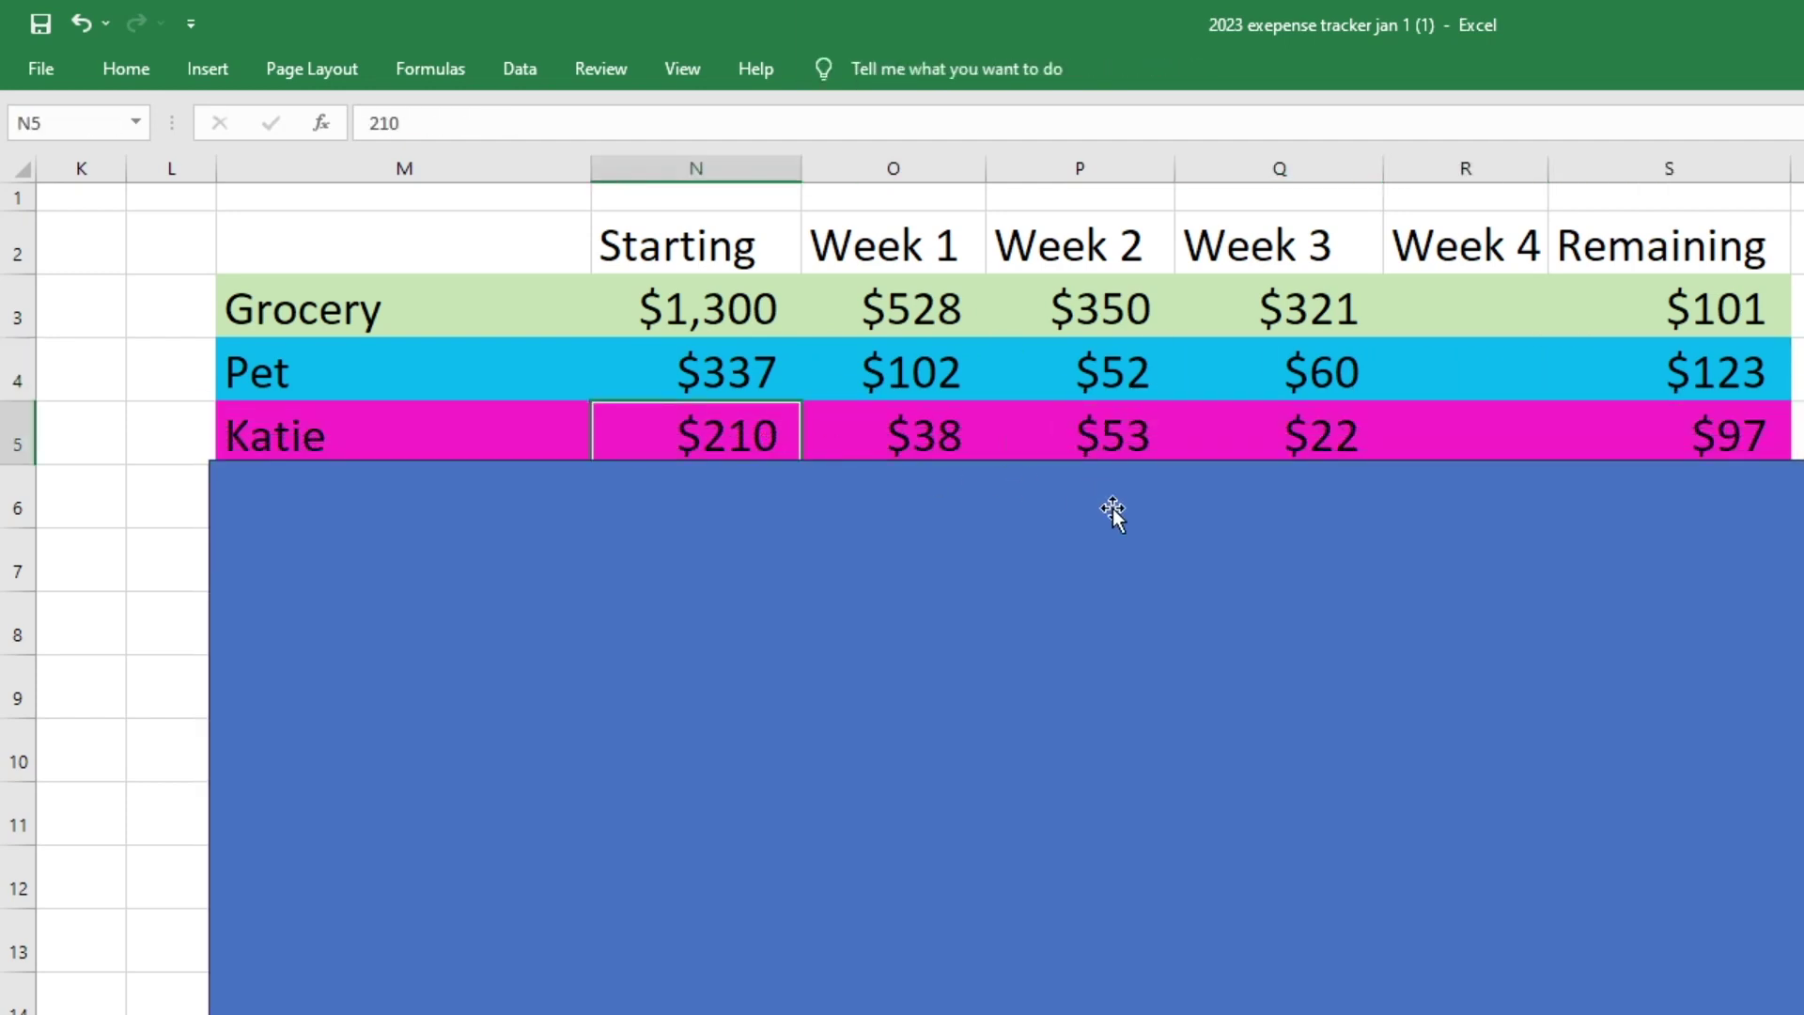
click(1348, 452)
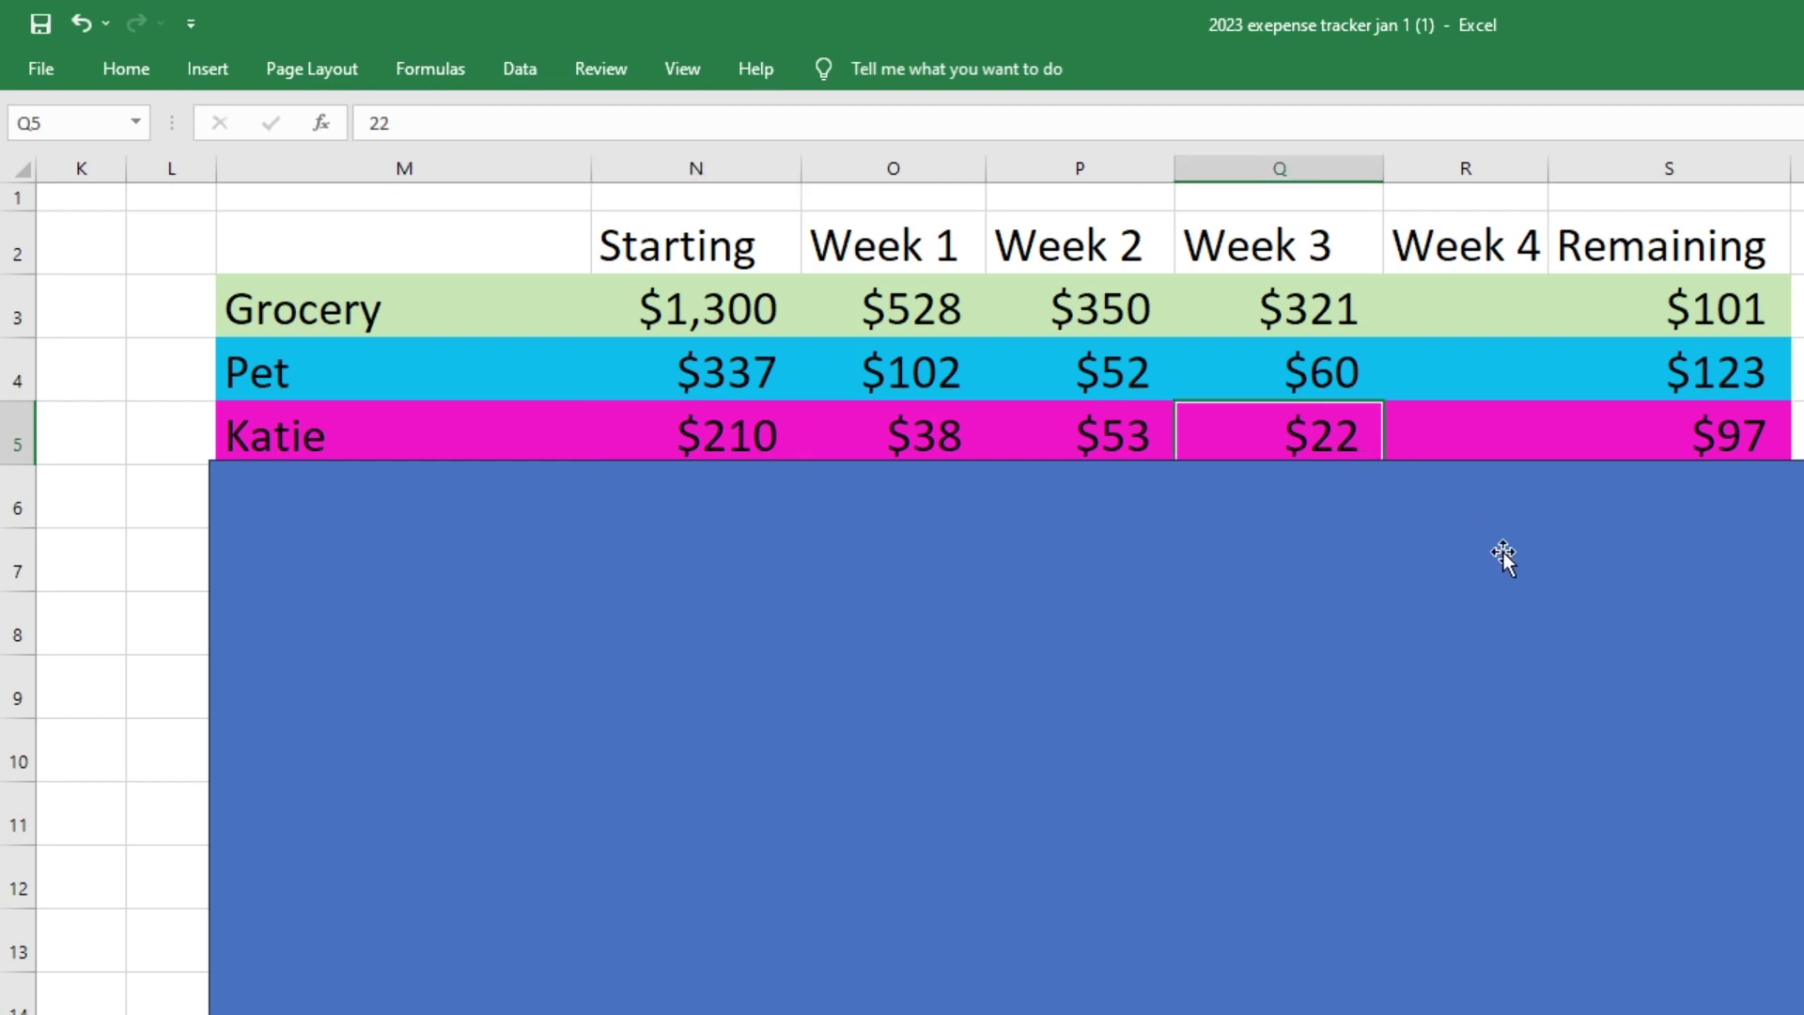
key(Right)
key(Right)
Uncover the second personal-spending row, walk to its remaining formula, and lower the cover onto Boys
drag(1496, 521, 1503, 589)
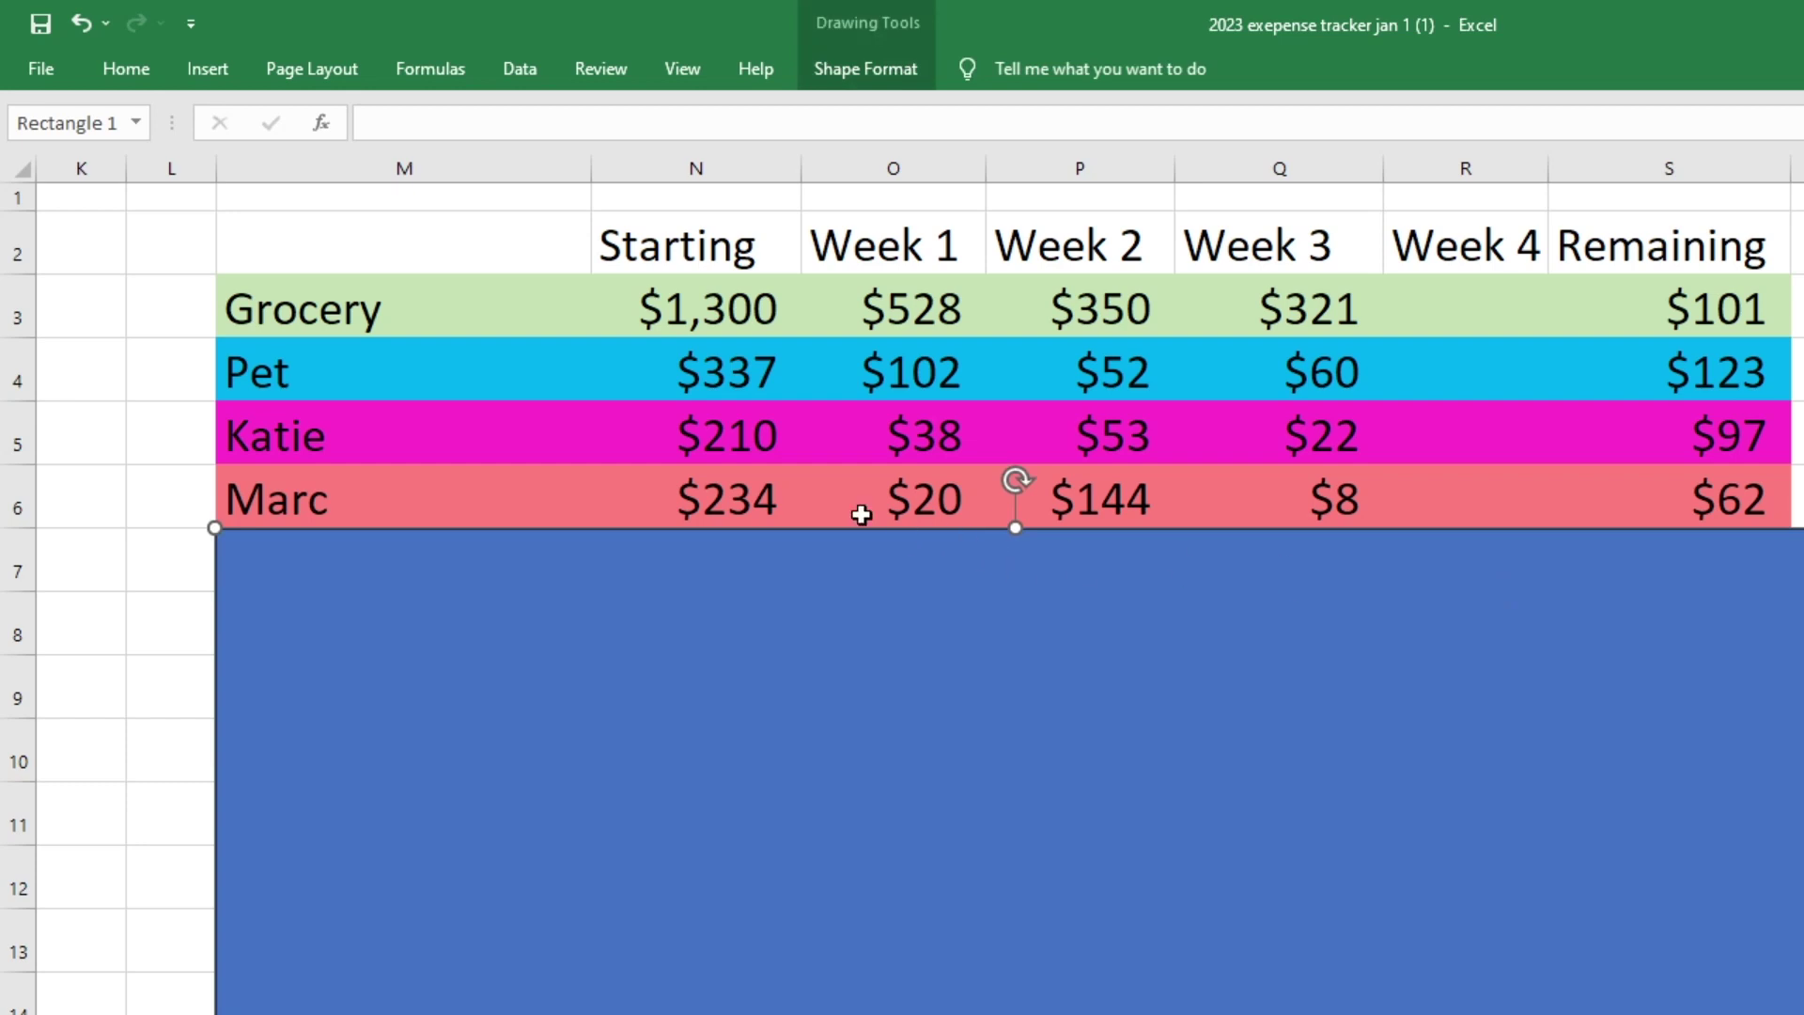
key(Escape)
key(Right)
key(Right)
key(Right)
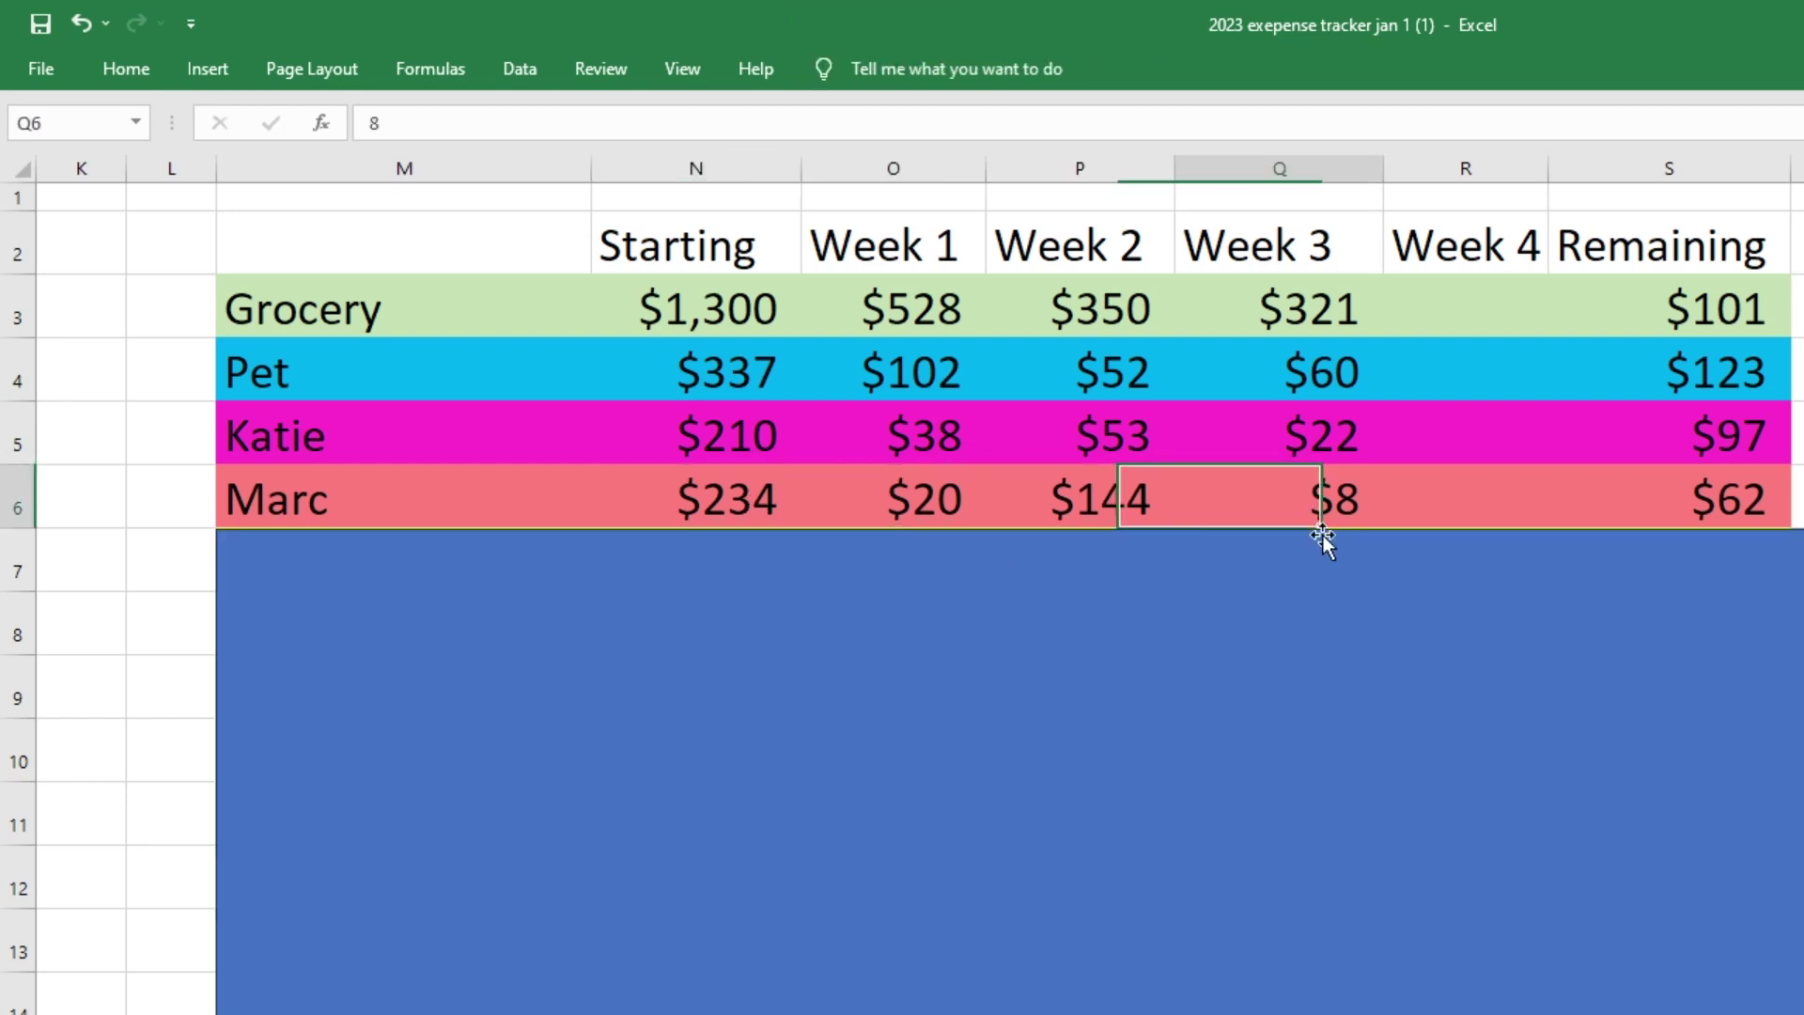
key(Right)
key(Right)
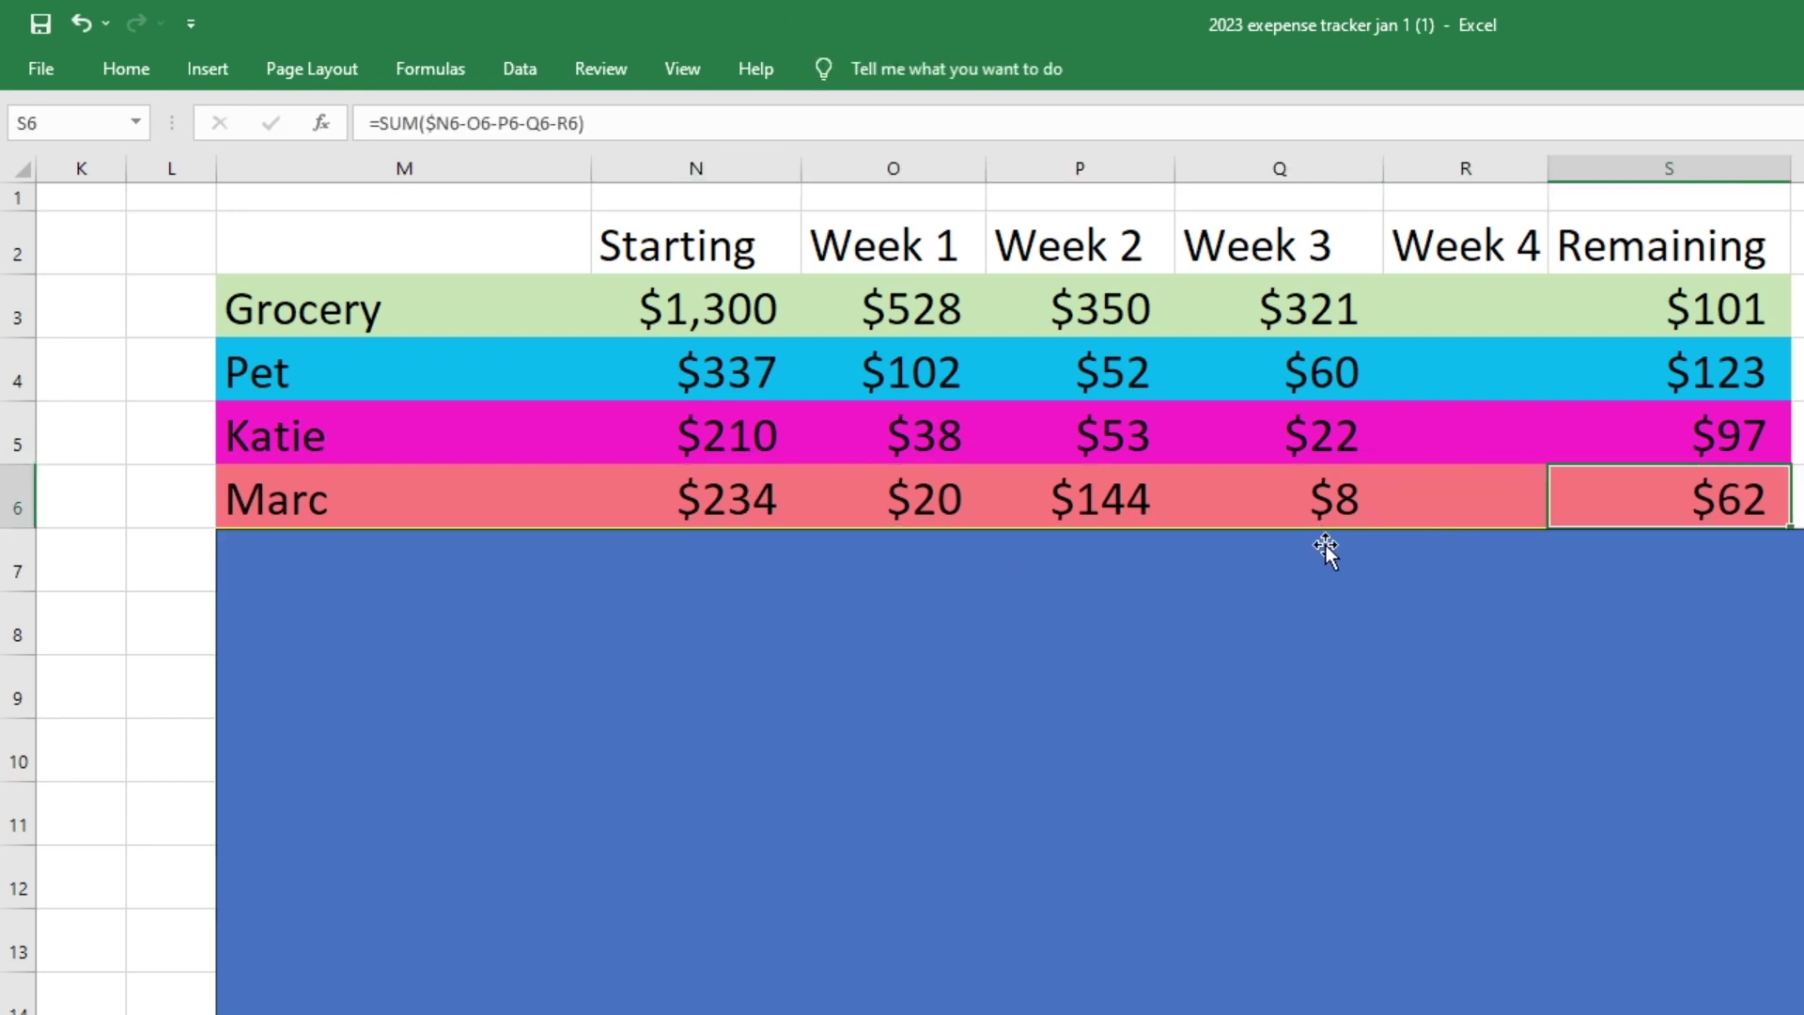
drag(1327, 545, 1323, 613)
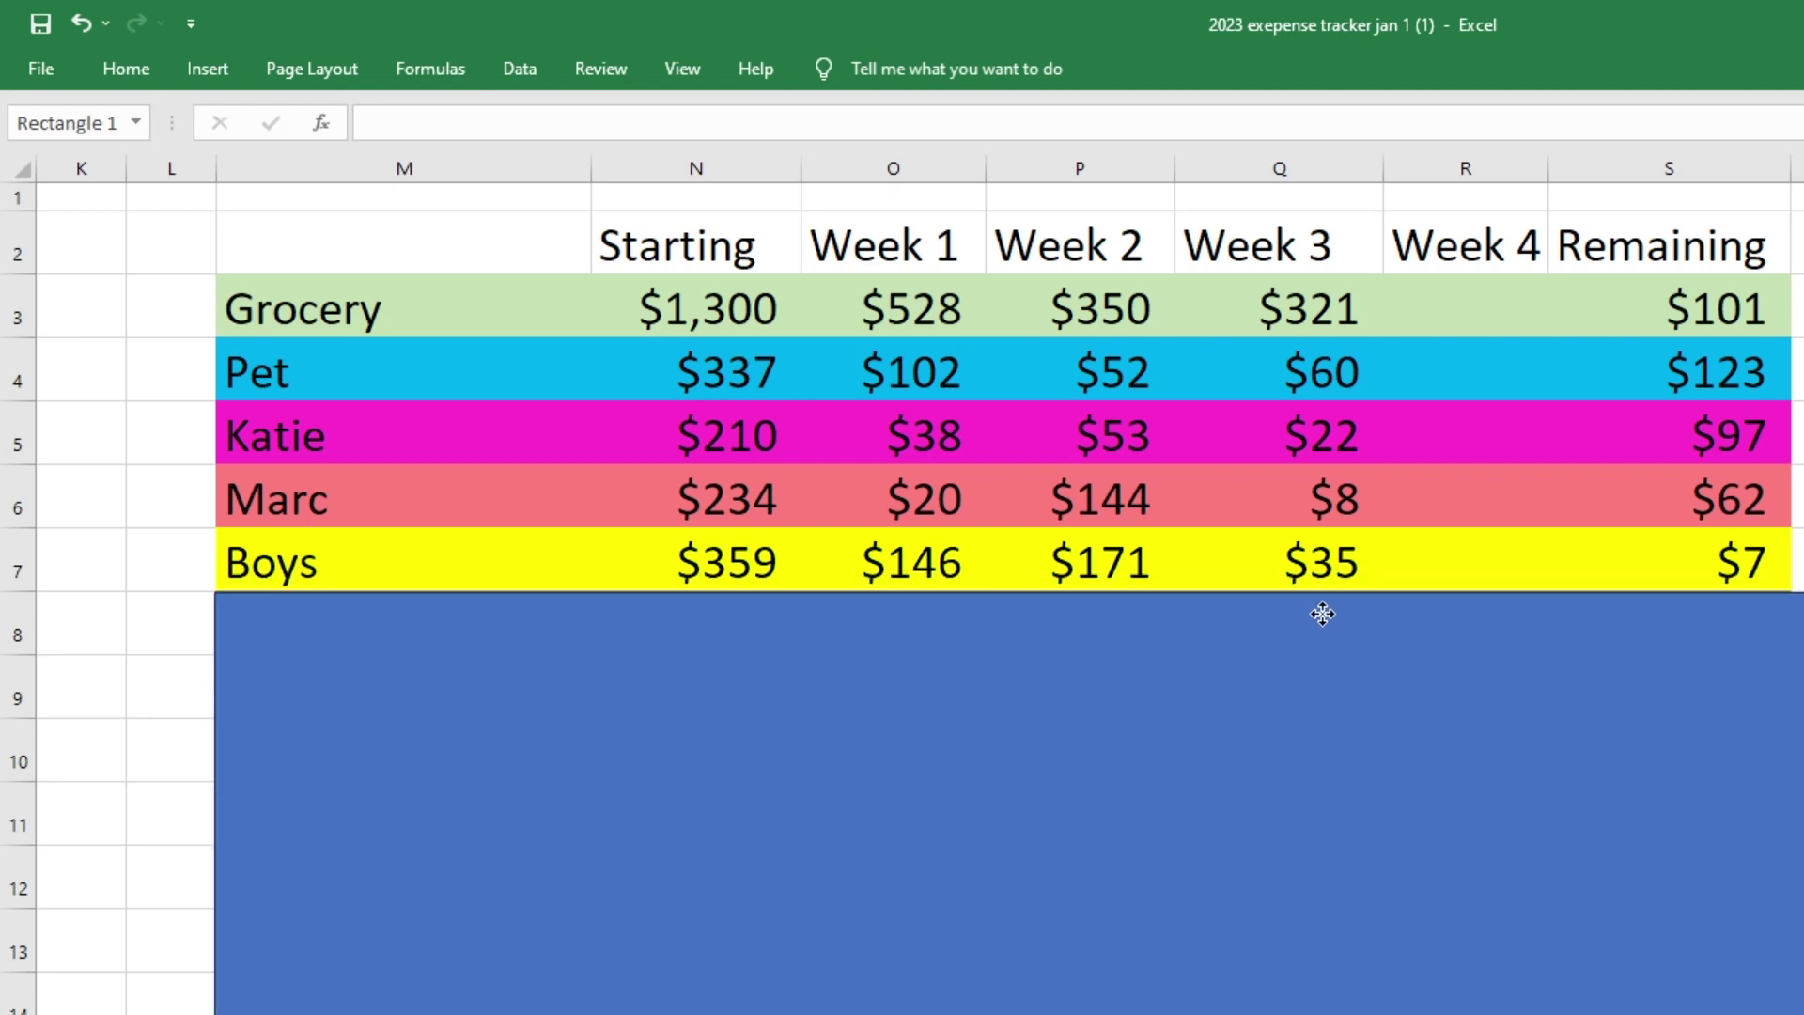
Point out the Boys row's $359 starting amount, week 3 spending and $7 remaining formula
click(685, 556)
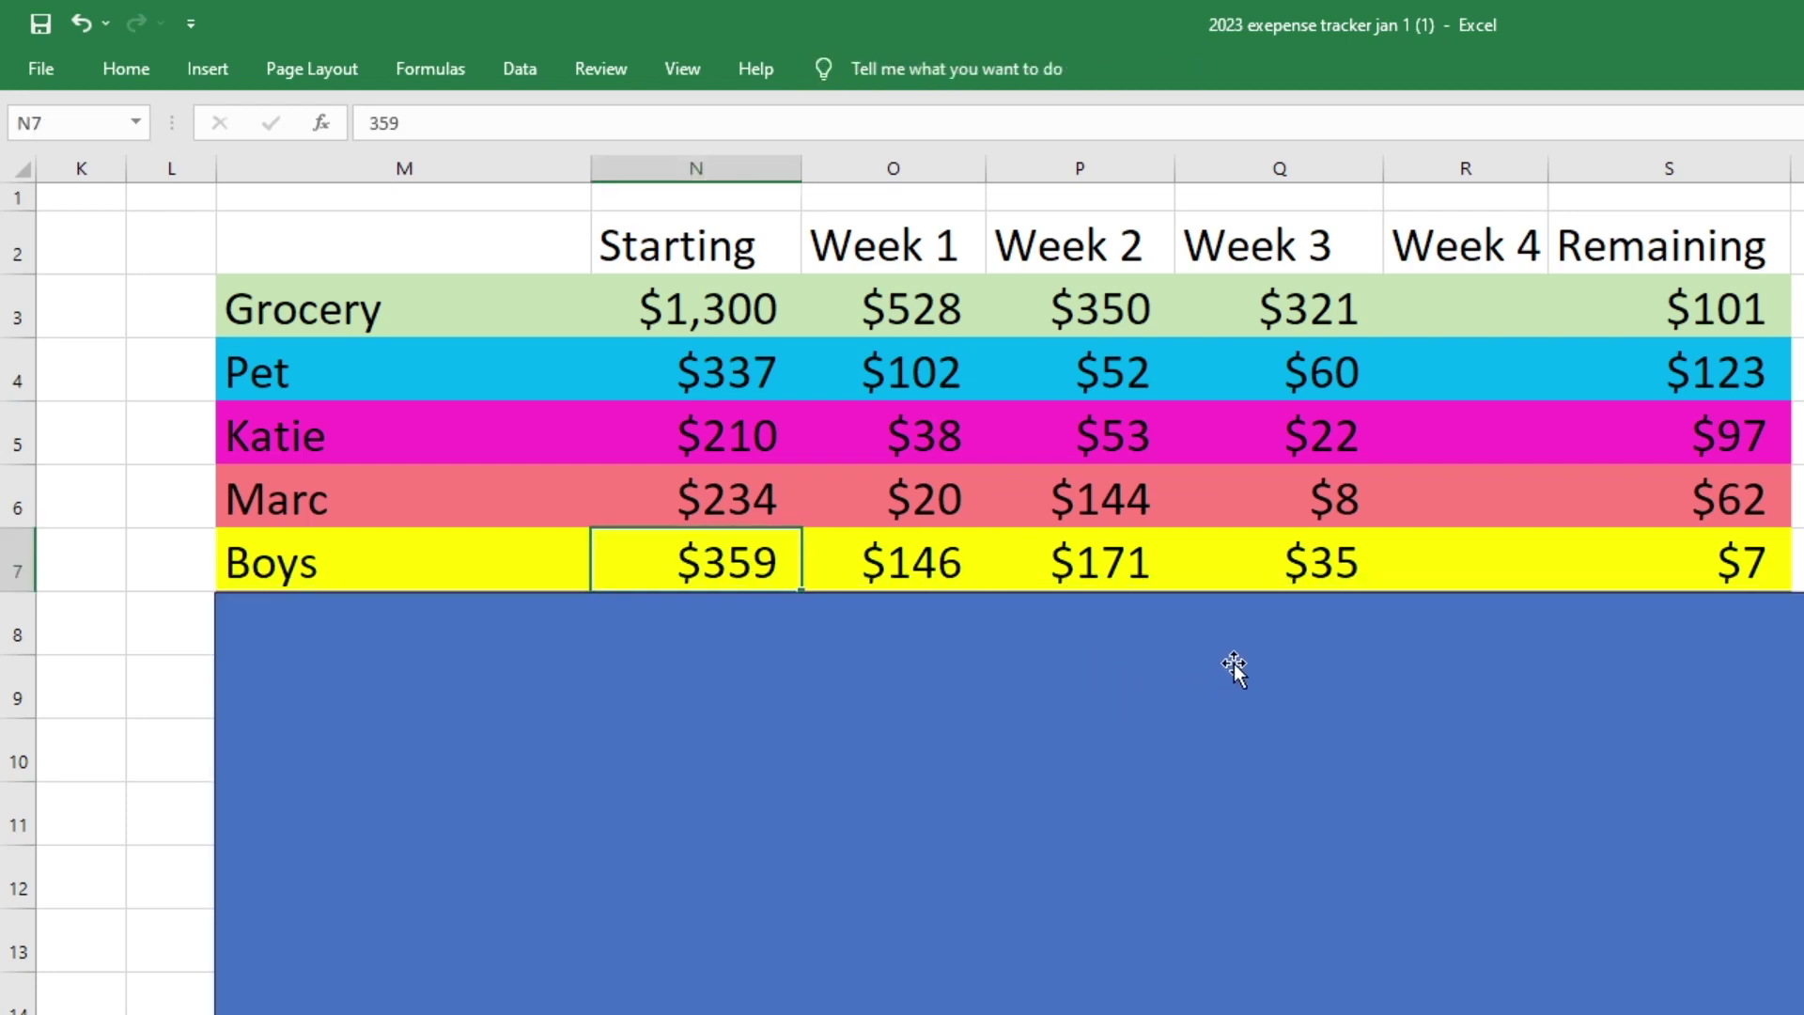
click(1285, 578)
key(Right)
key(Right)
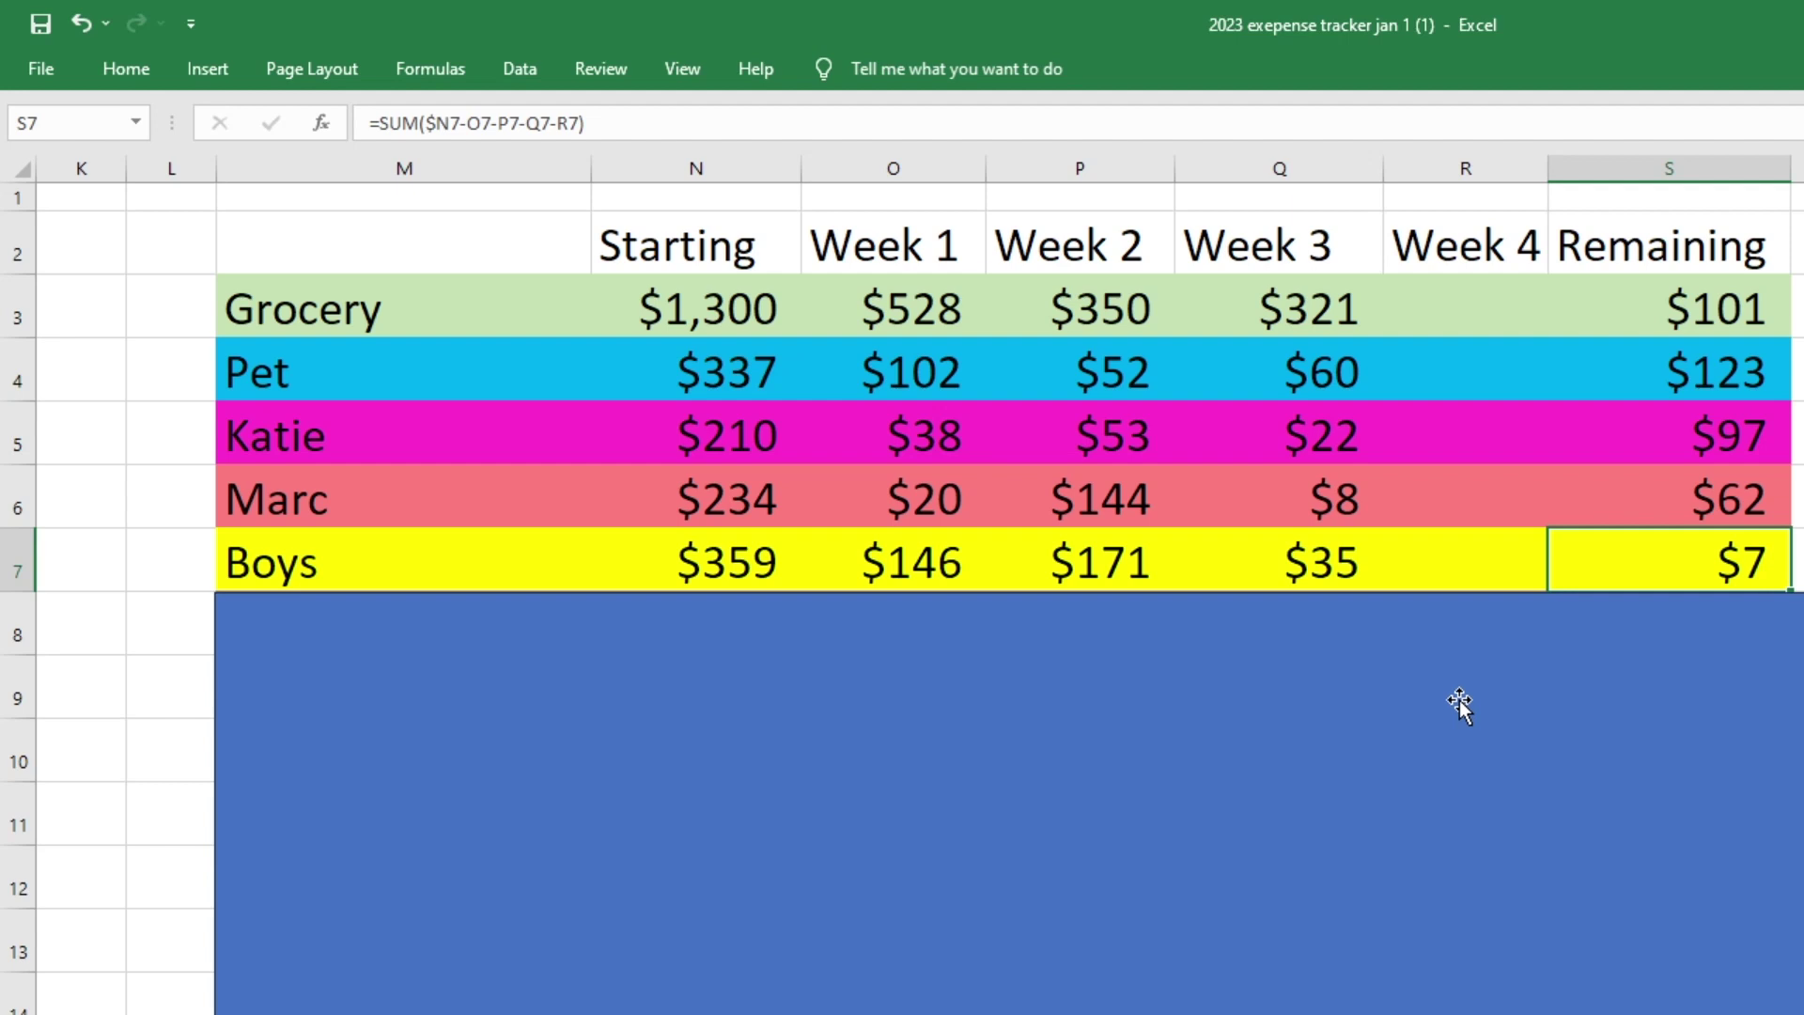
Uncover the Misc row and show its week 3 spending and $41 remaining balance
click(1446, 645)
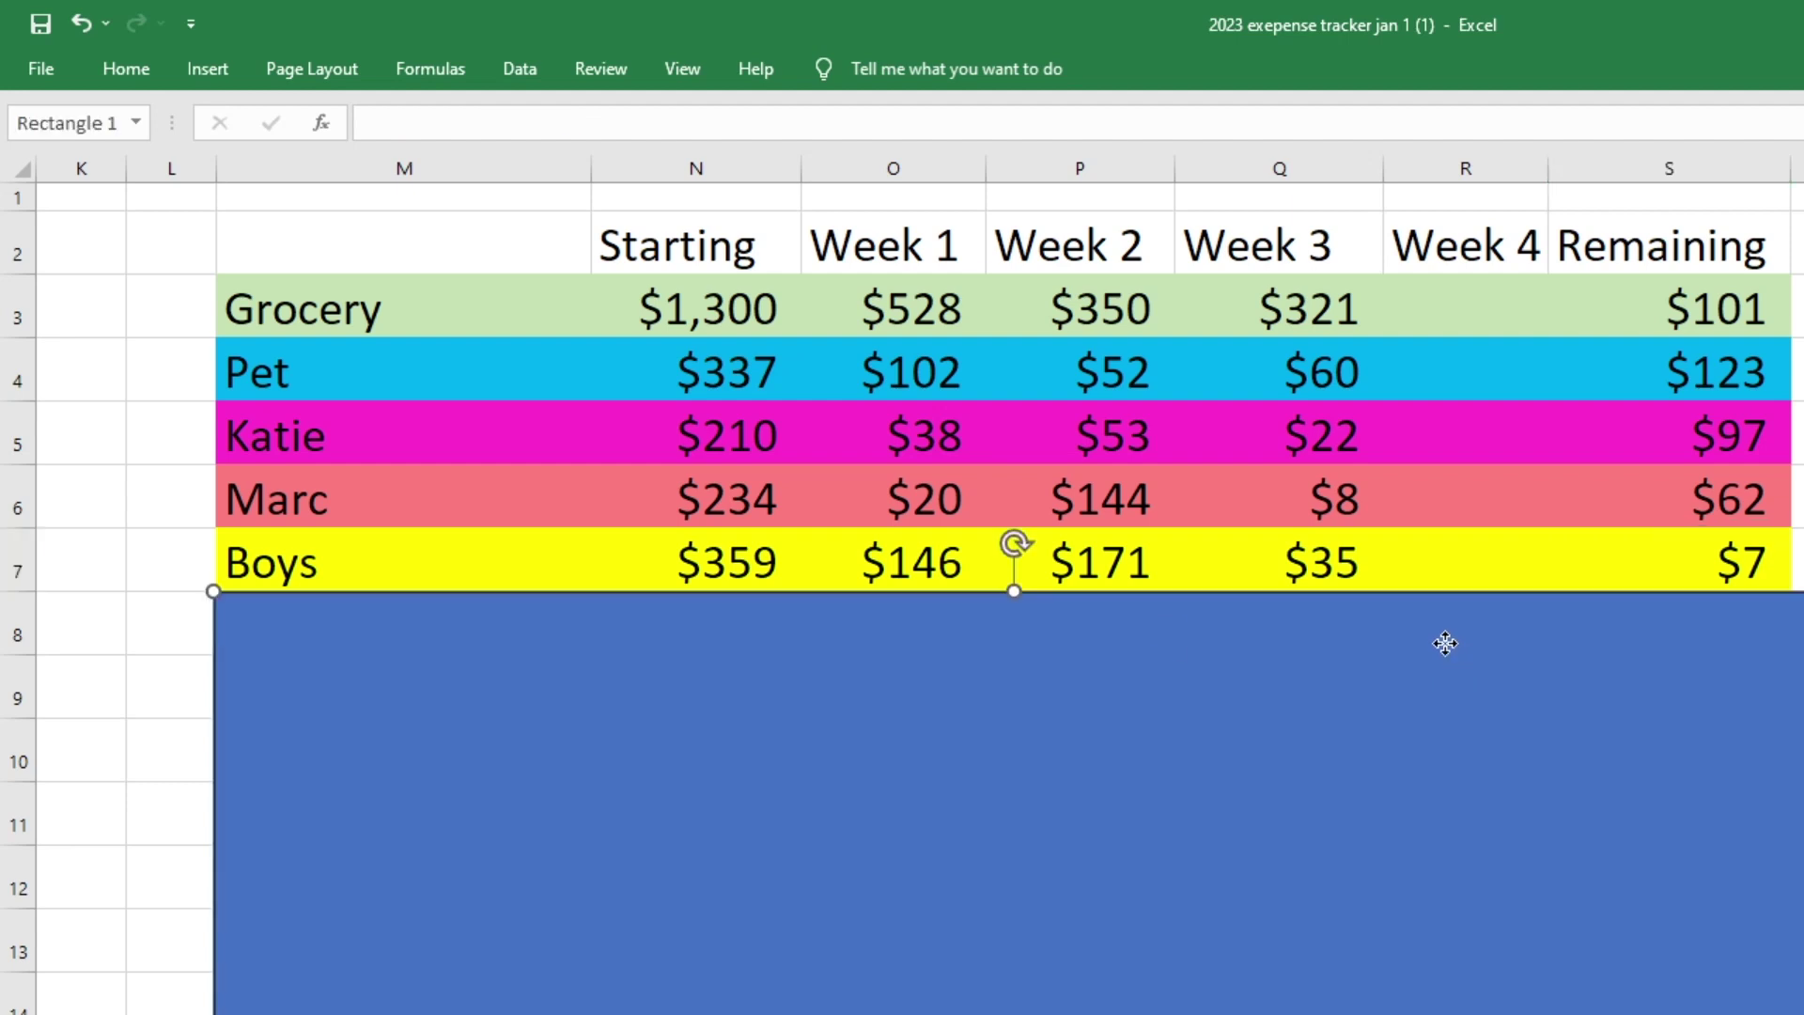
drag(1168, 633, 1162, 690)
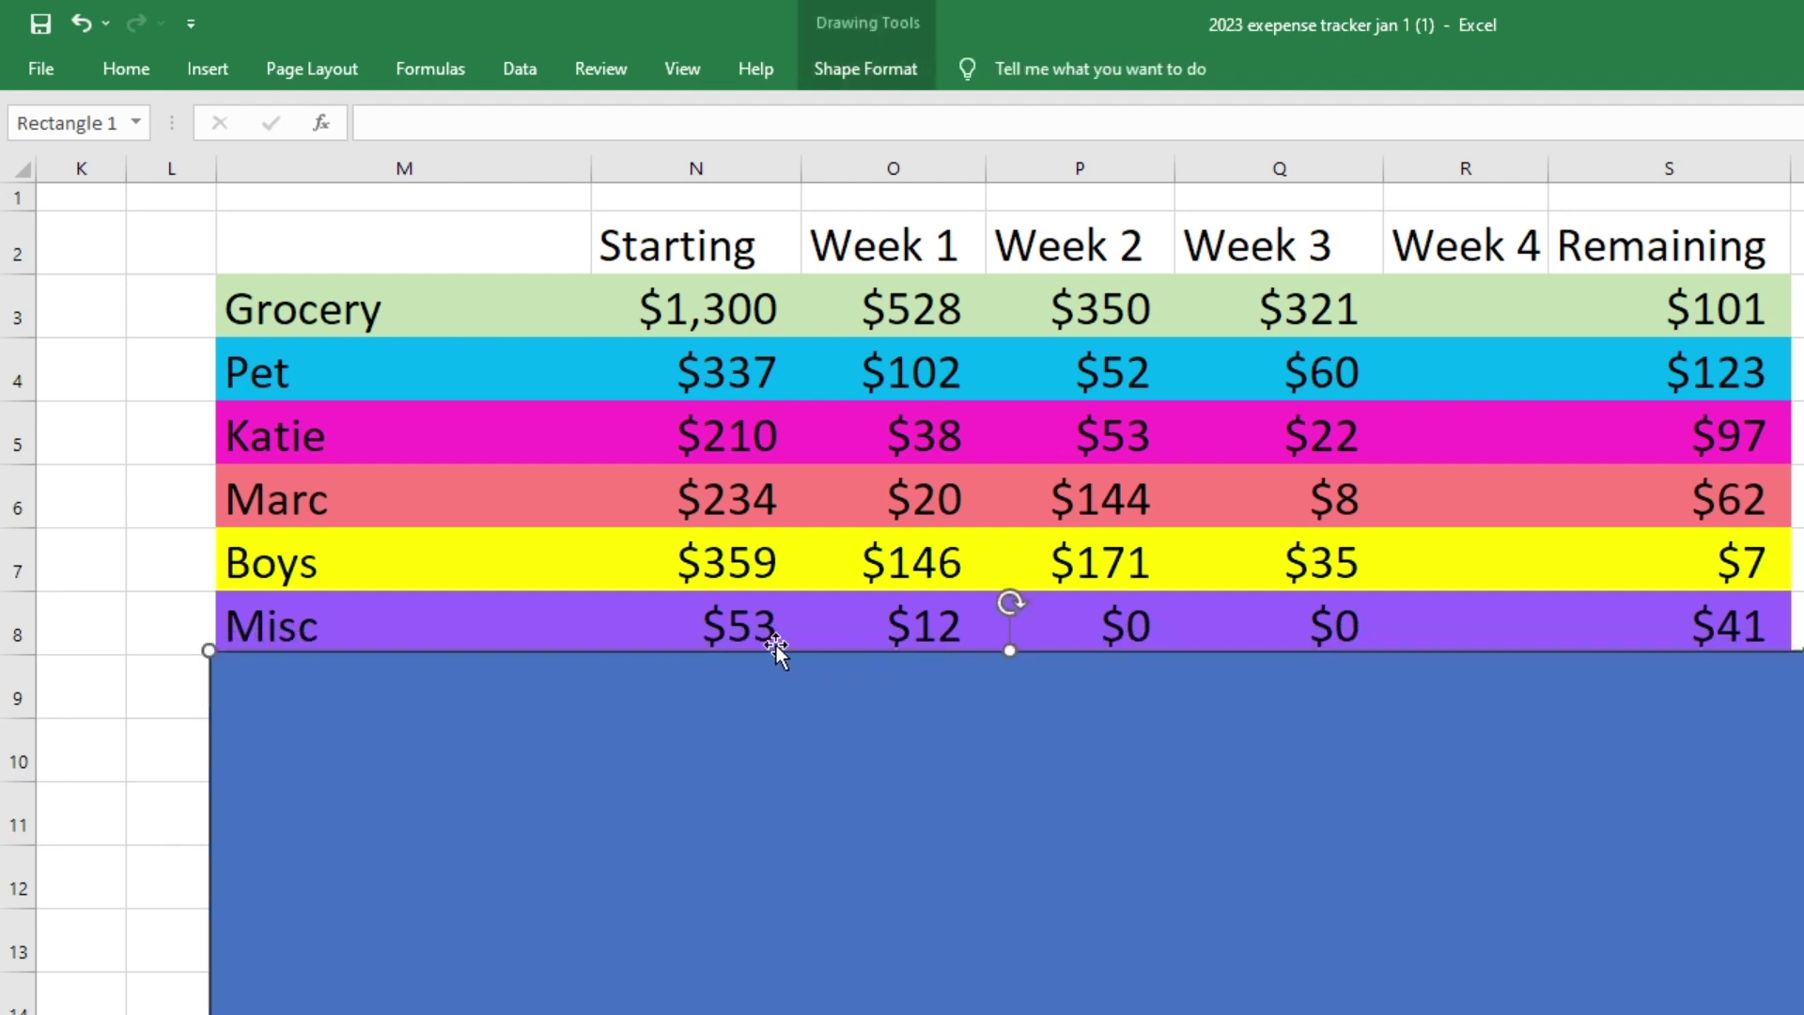
click(1313, 629)
click(1724, 625)
Uncover House Bills, showing its $637 start, $55 week 3 and remaining formula, then reveal Car Gas
drag(1671, 705, 1684, 768)
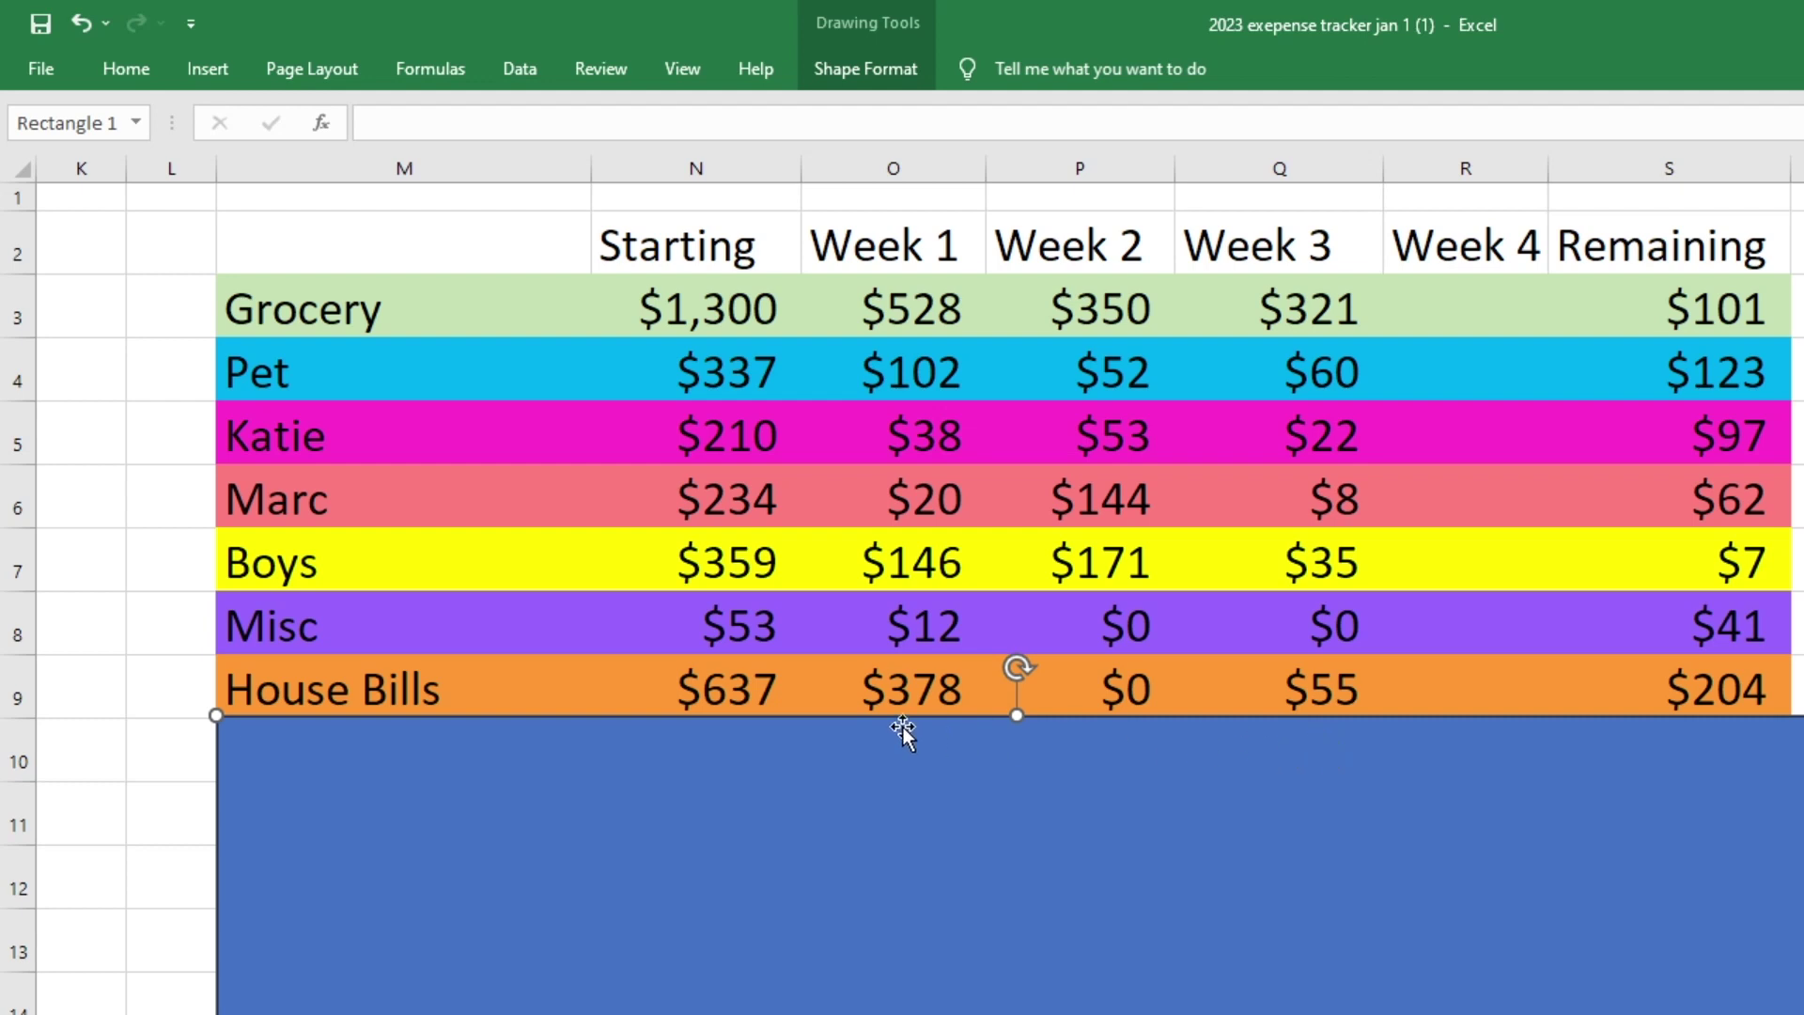
click(743, 690)
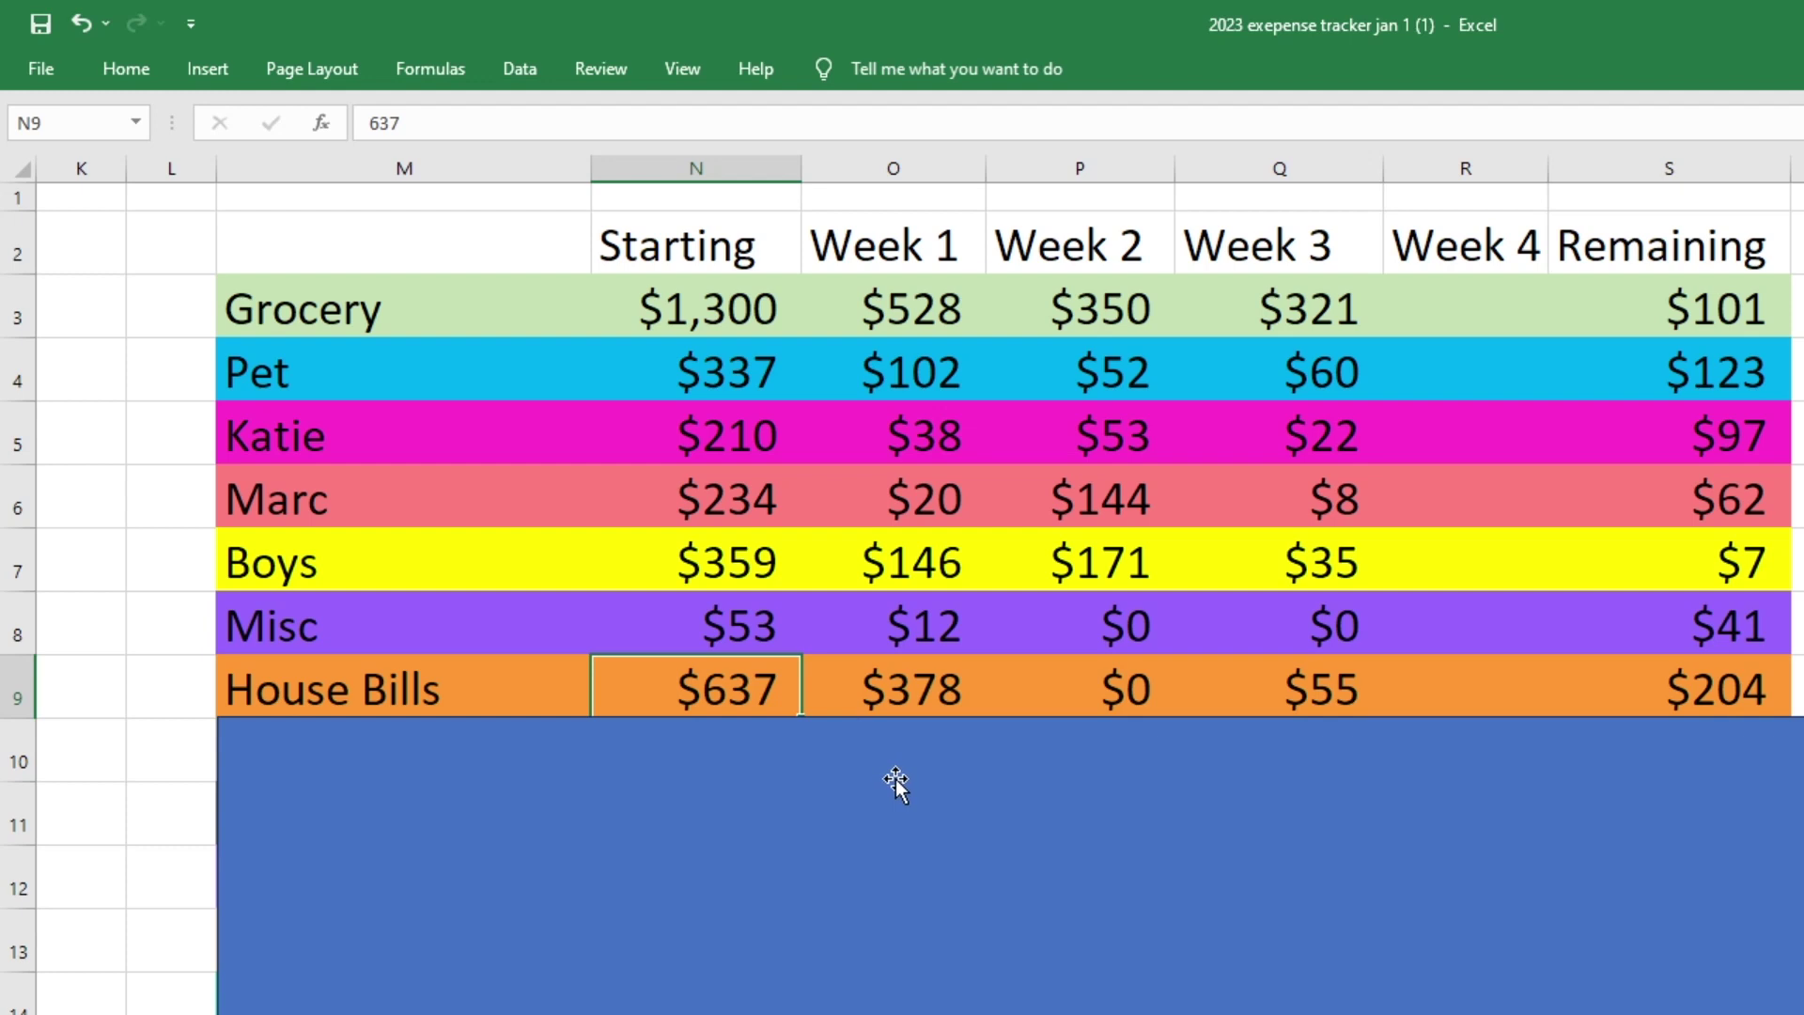
click(1329, 694)
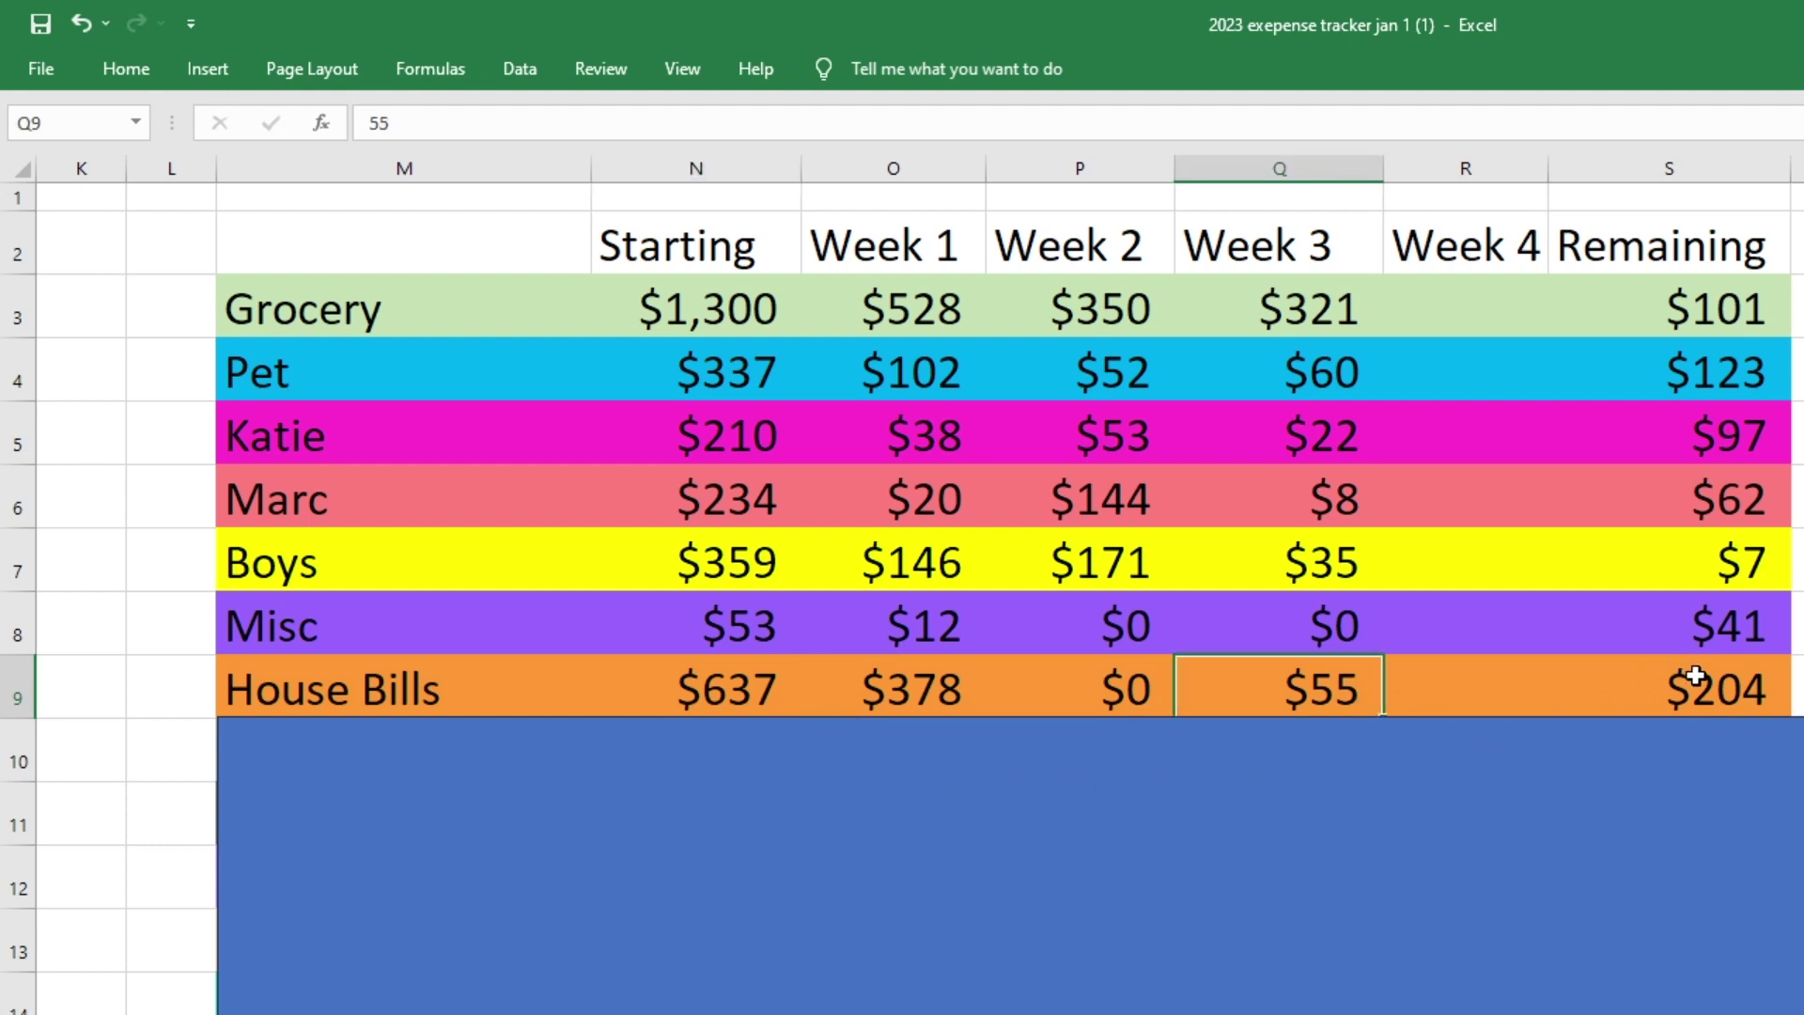
click(1707, 713)
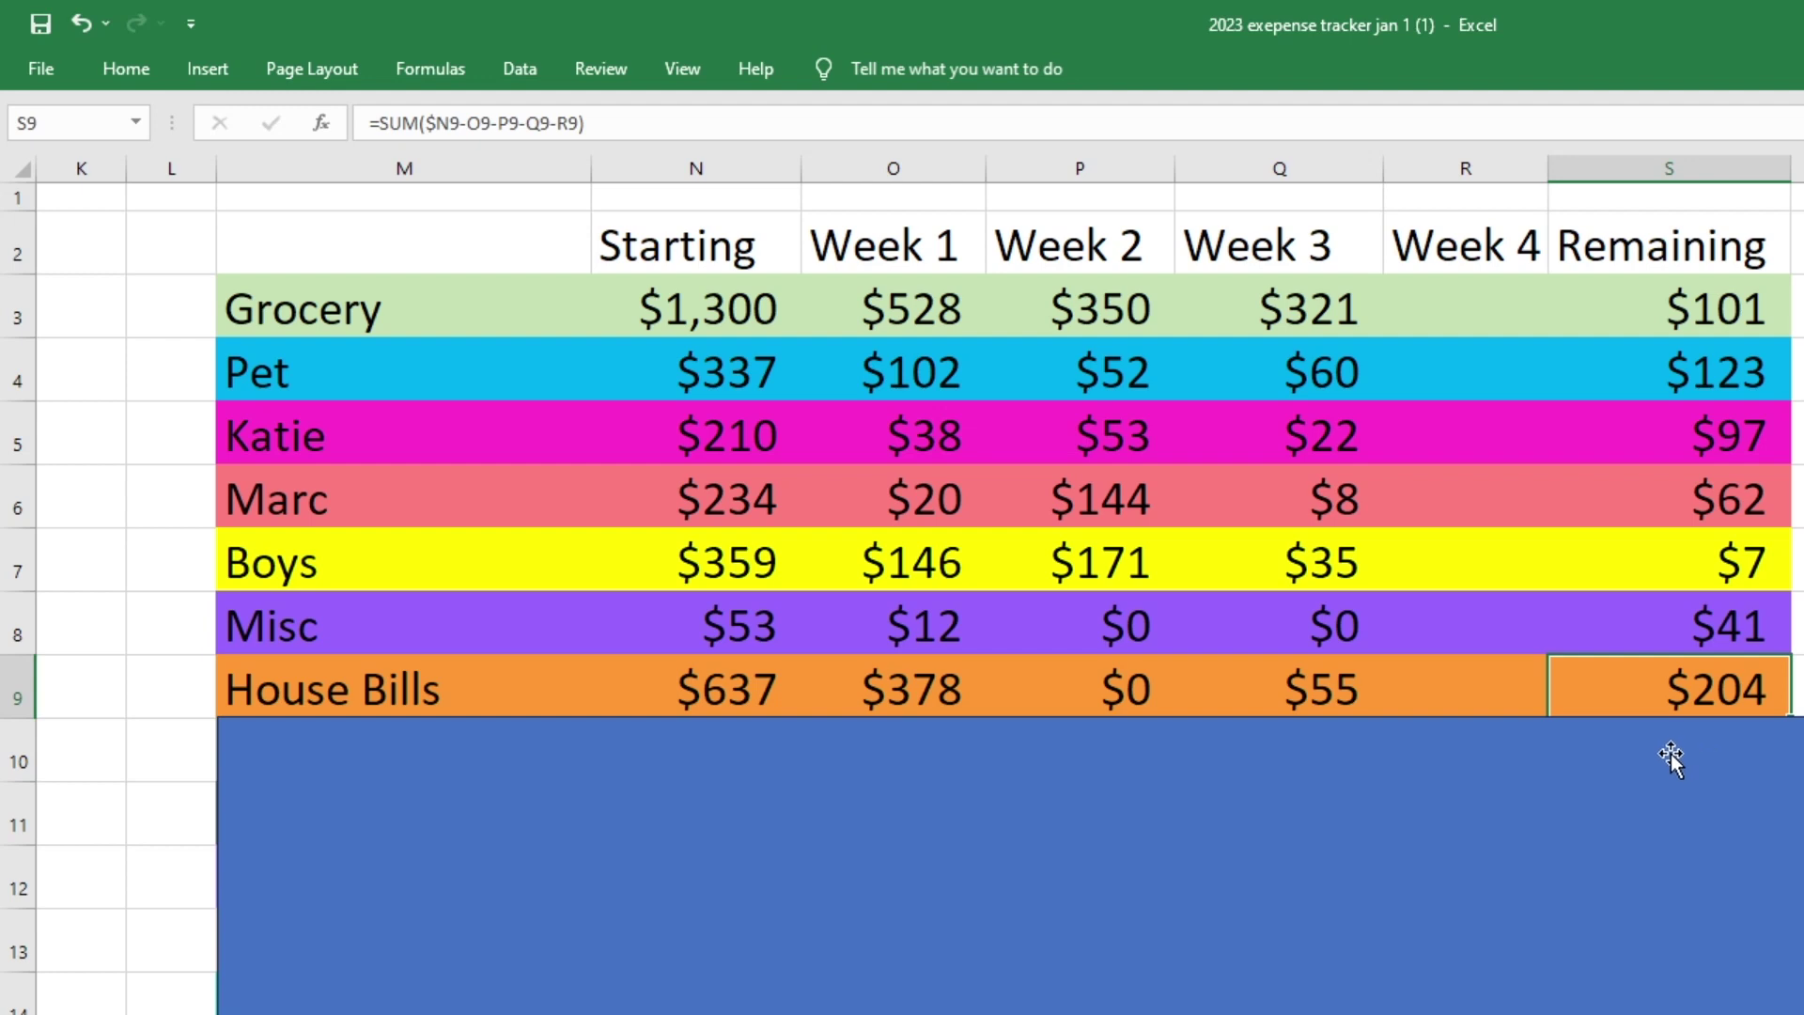
drag(1671, 754, 1670, 814)
Point out Car Gas's $306 starting amount, week 3 spending and $158 remaining formula
click(797, 756)
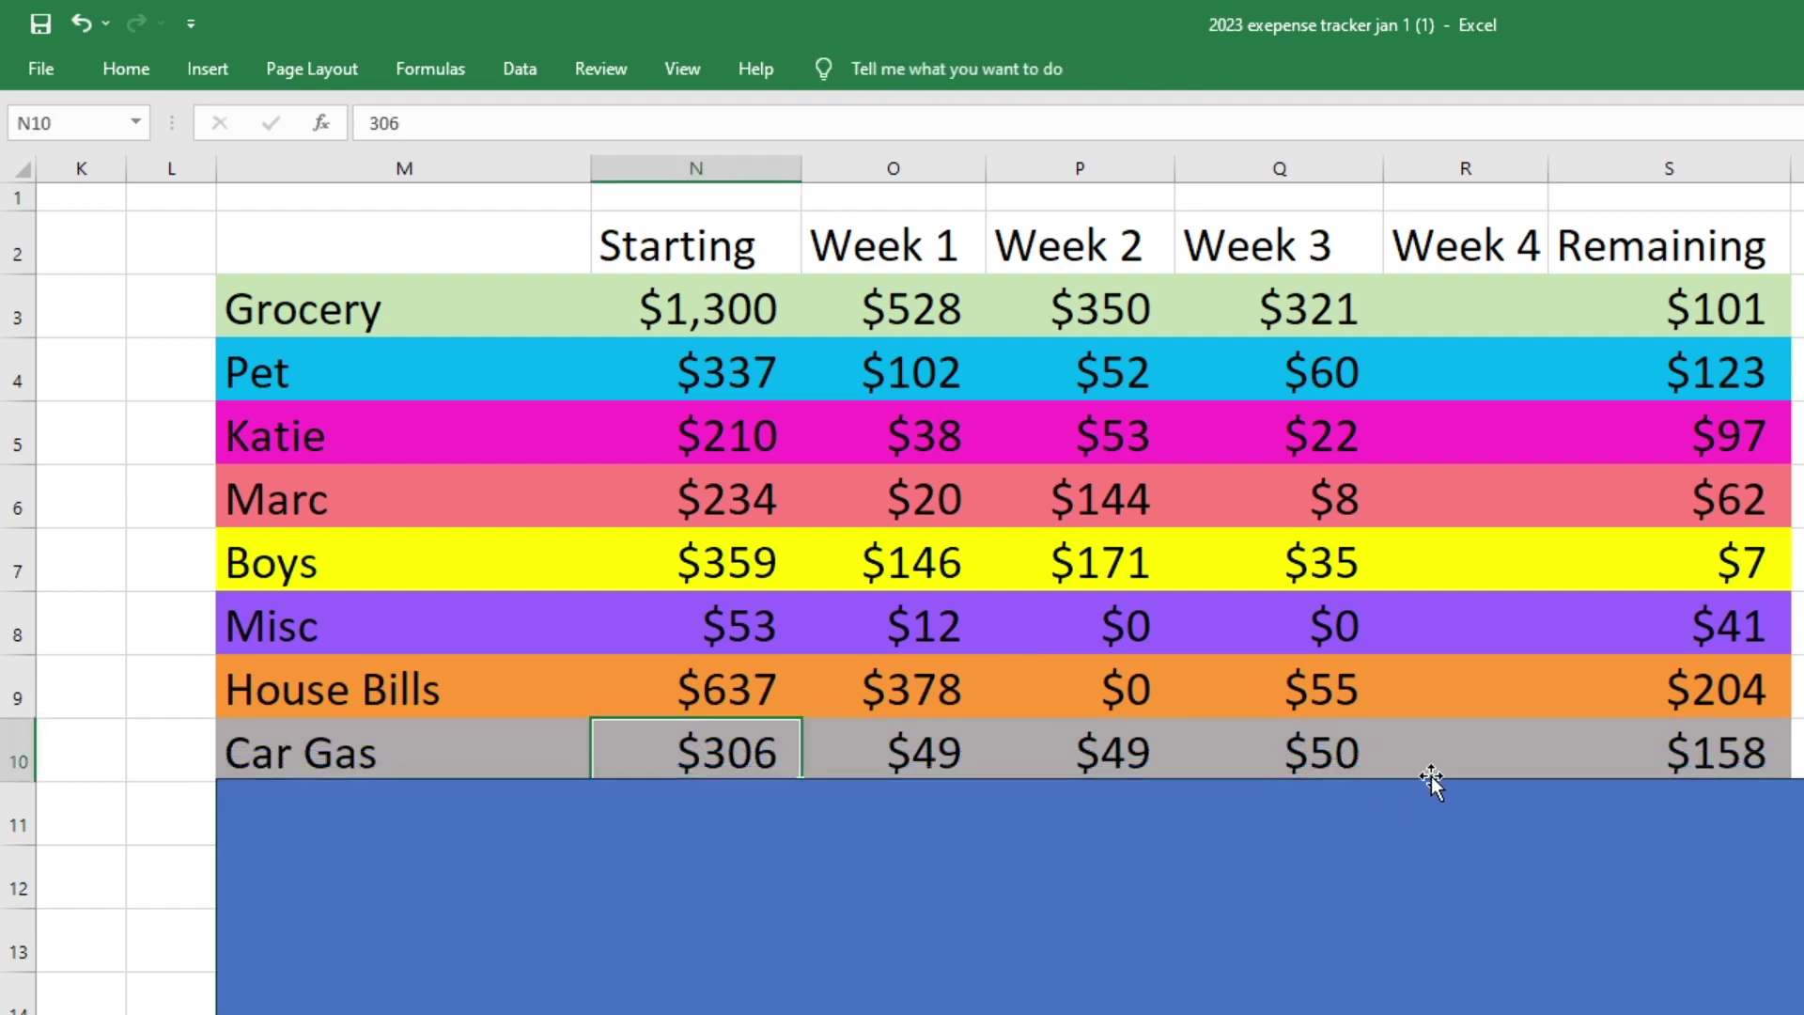
click(1334, 763)
click(1741, 773)
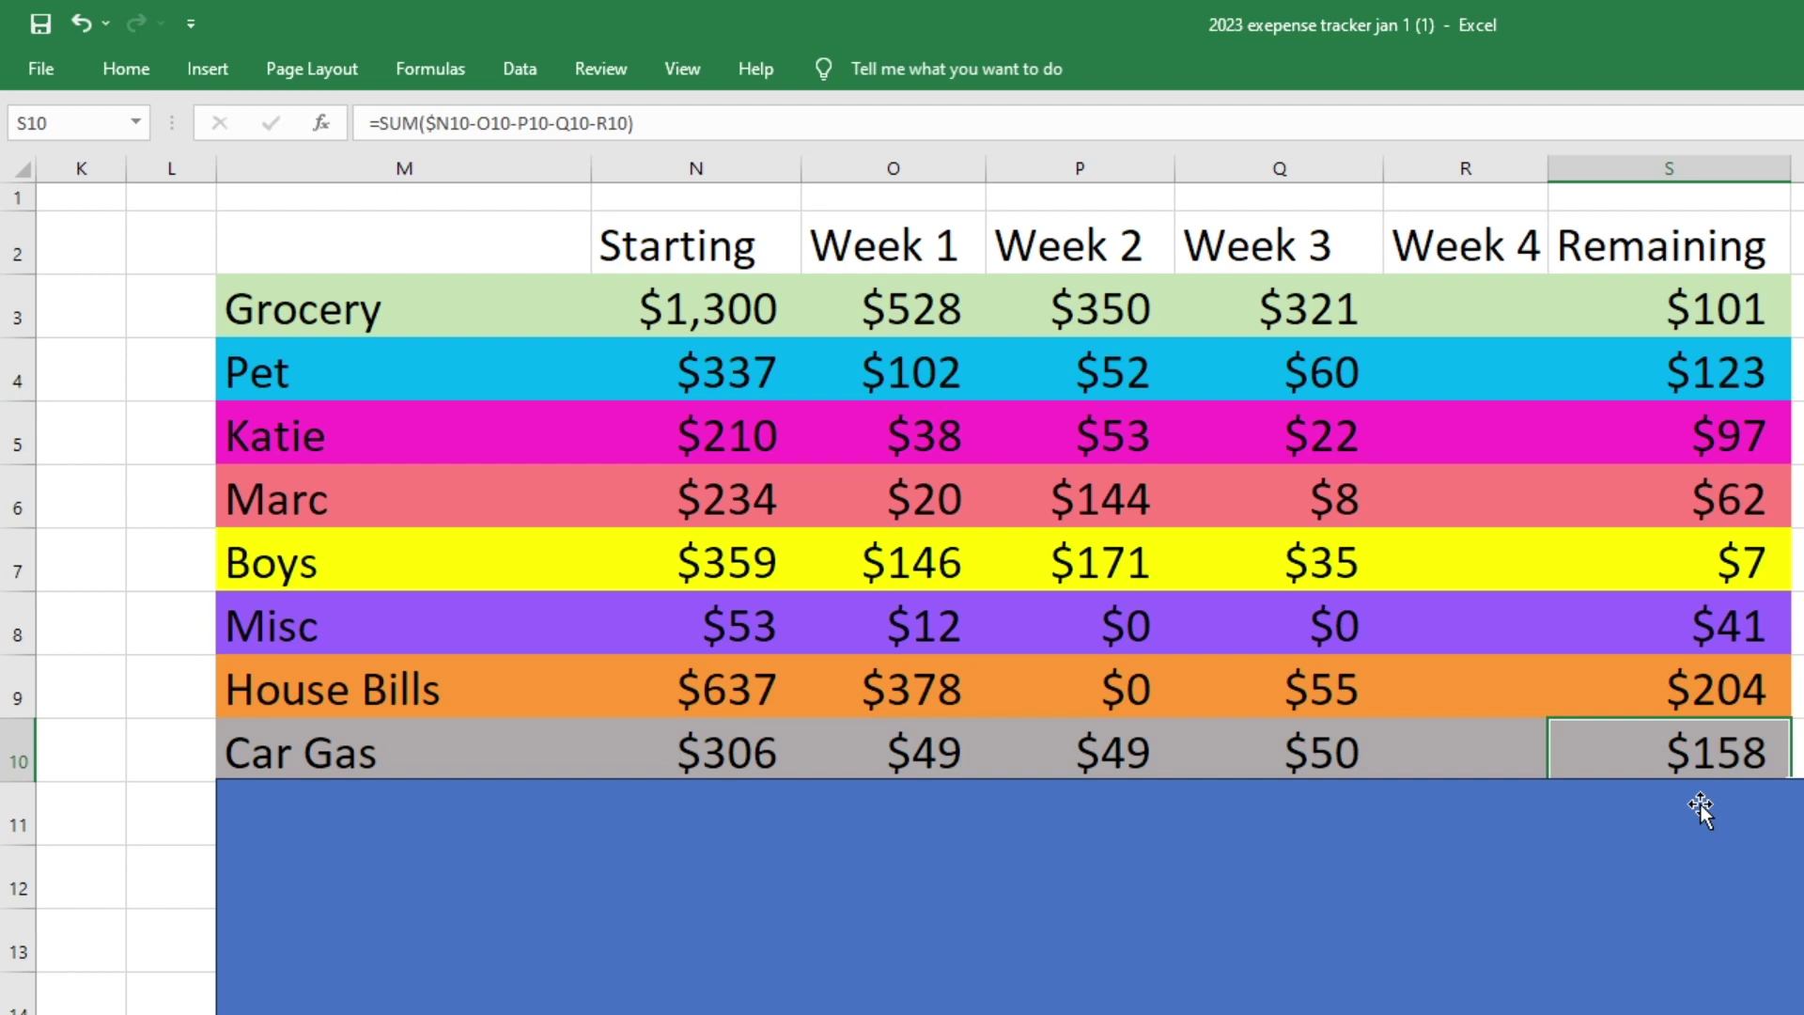
Uncover car insurance, showing its $706 start, week 3 amount and $586 remaining, then reveal School
drag(1701, 804, 1699, 873)
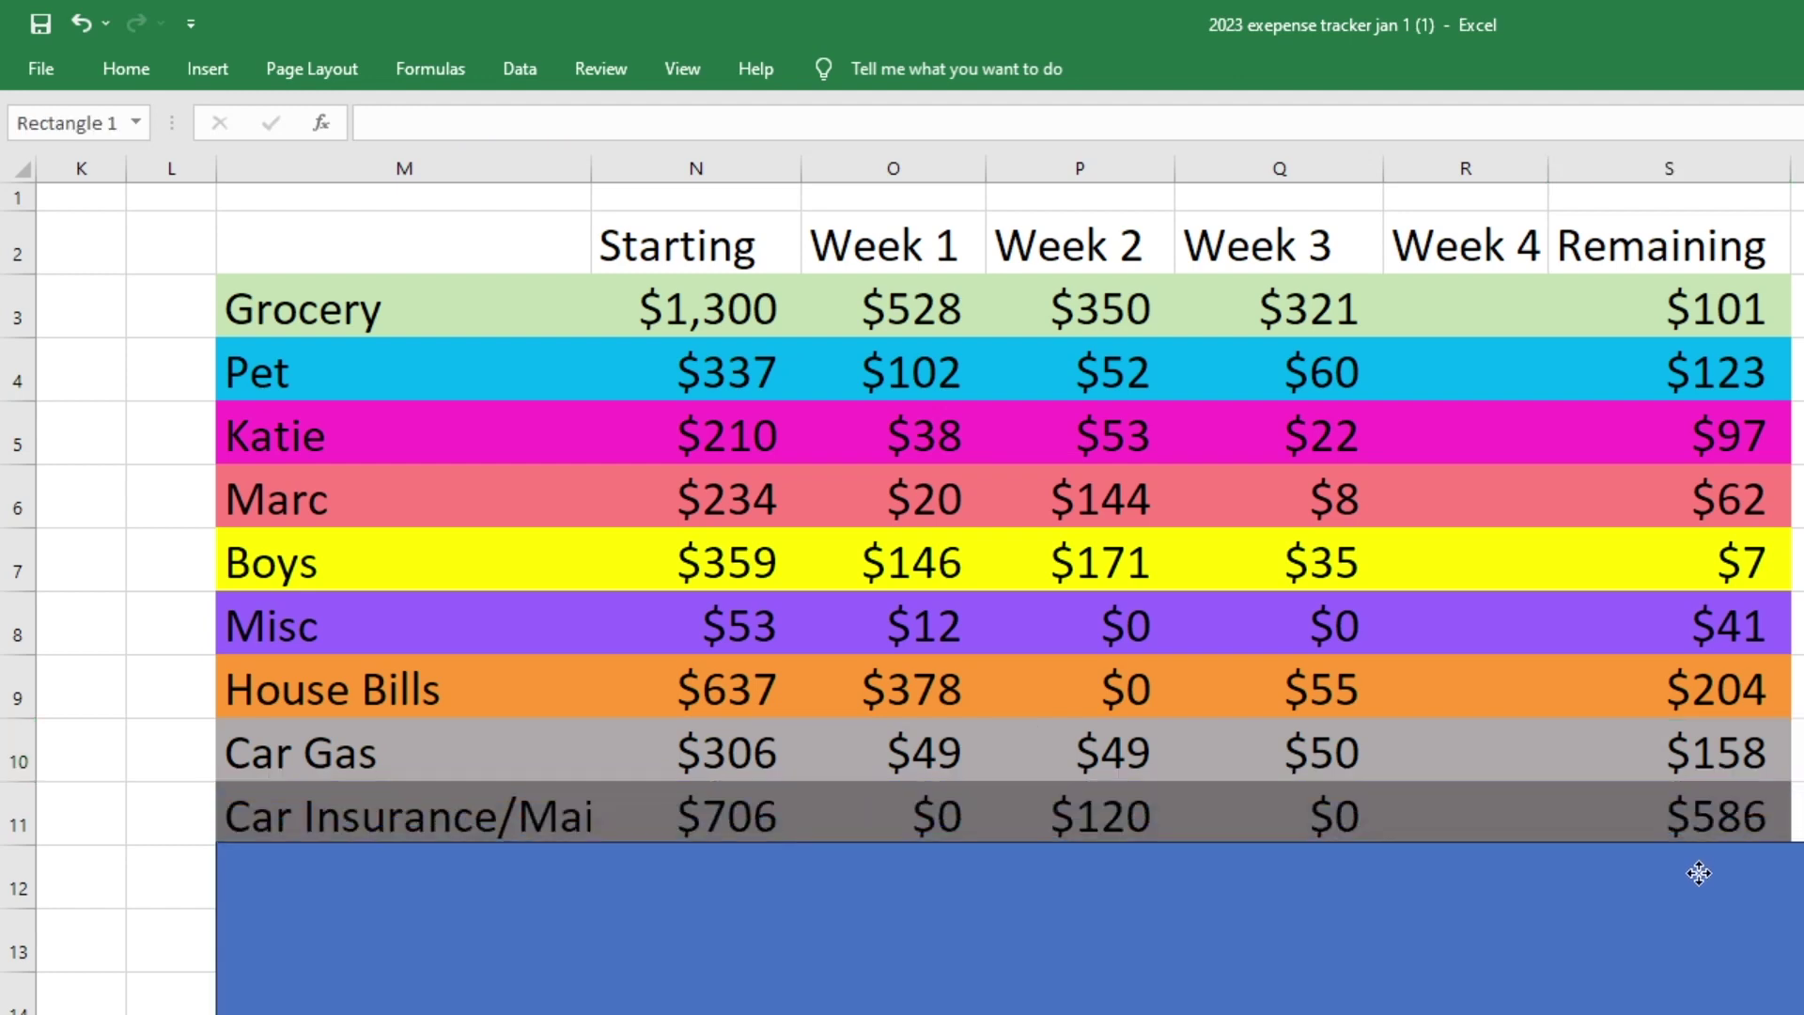
click(765, 831)
click(1347, 823)
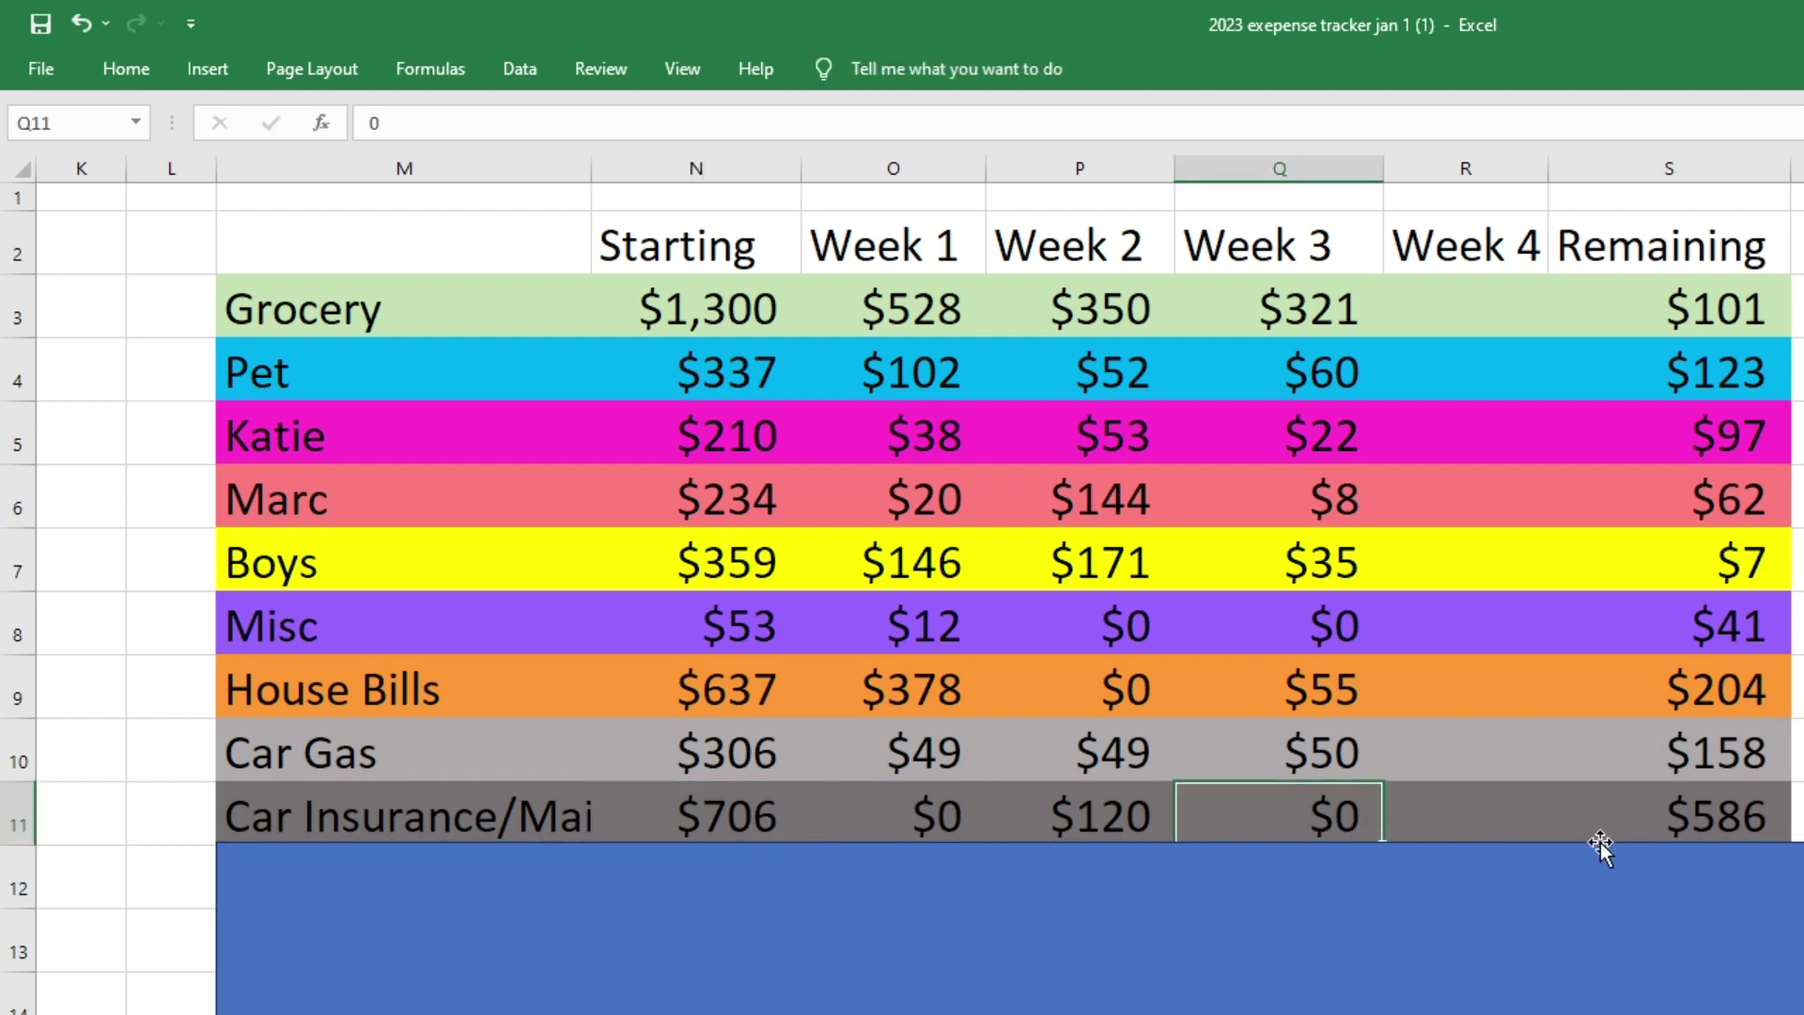
click(1757, 835)
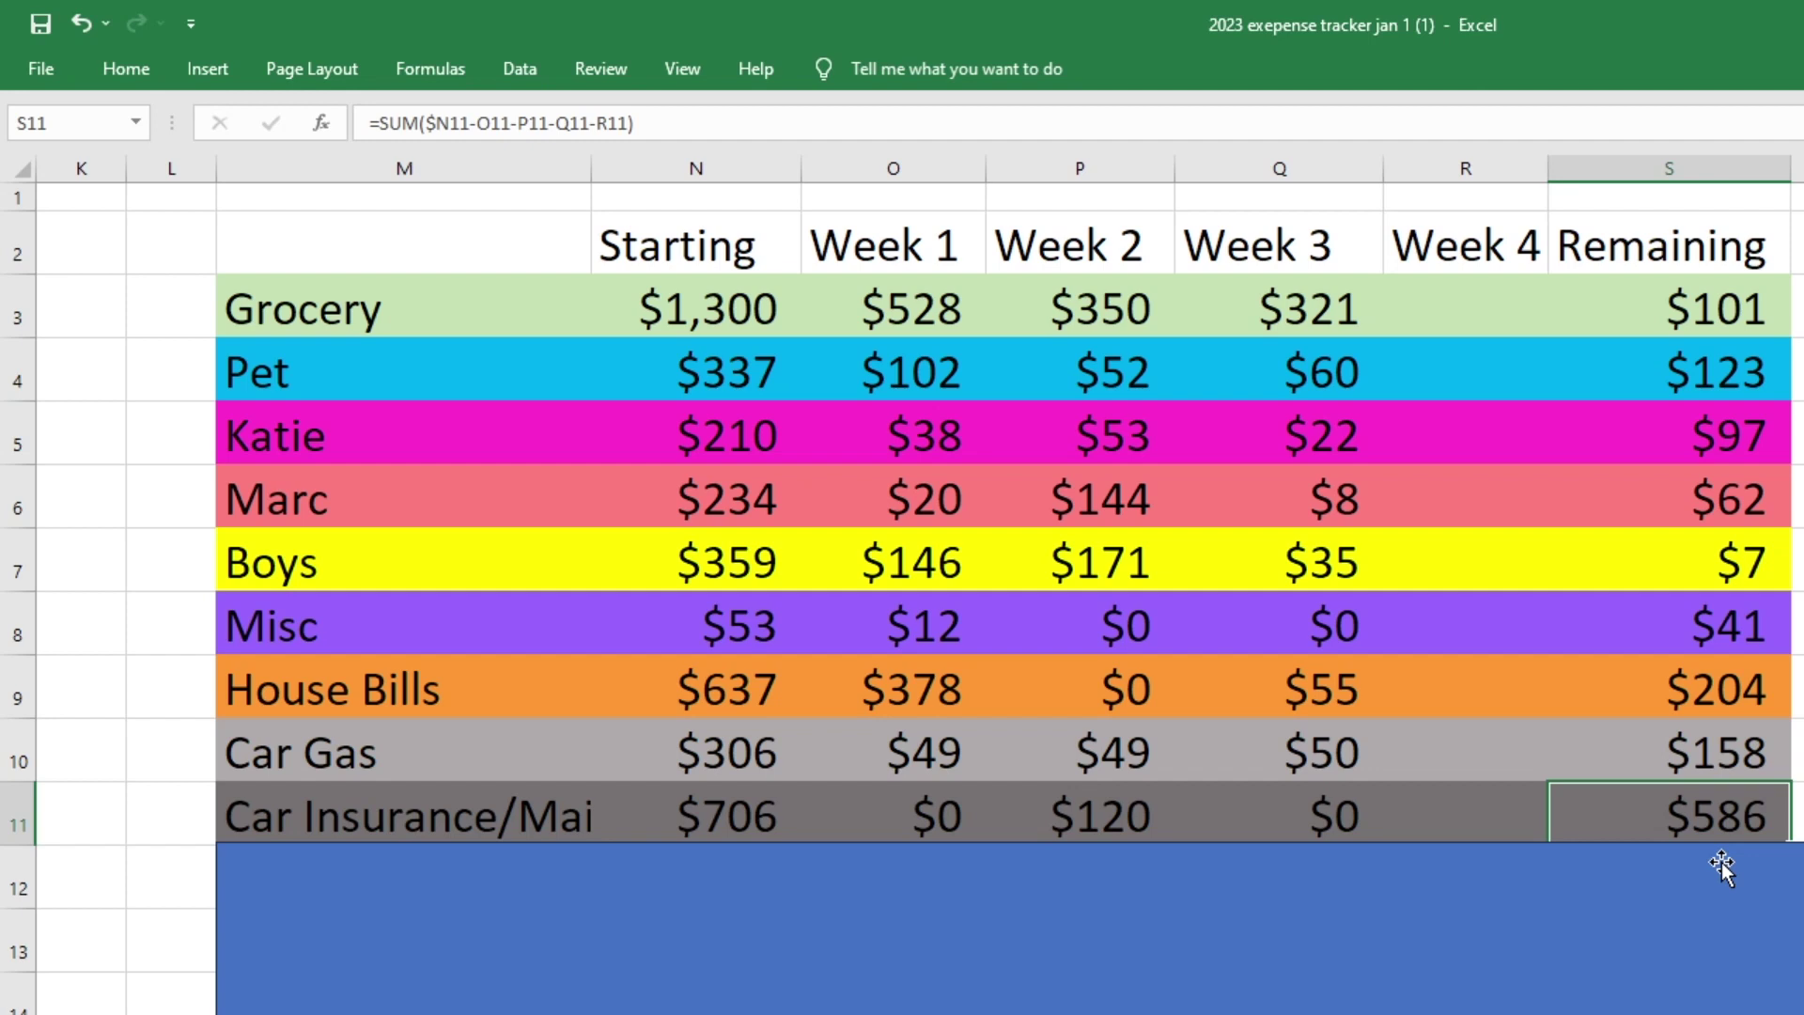
drag(1688, 871, 1679, 937)
Check the School row's $89 Week 3 spending and its remaining balance formula
key(Escape)
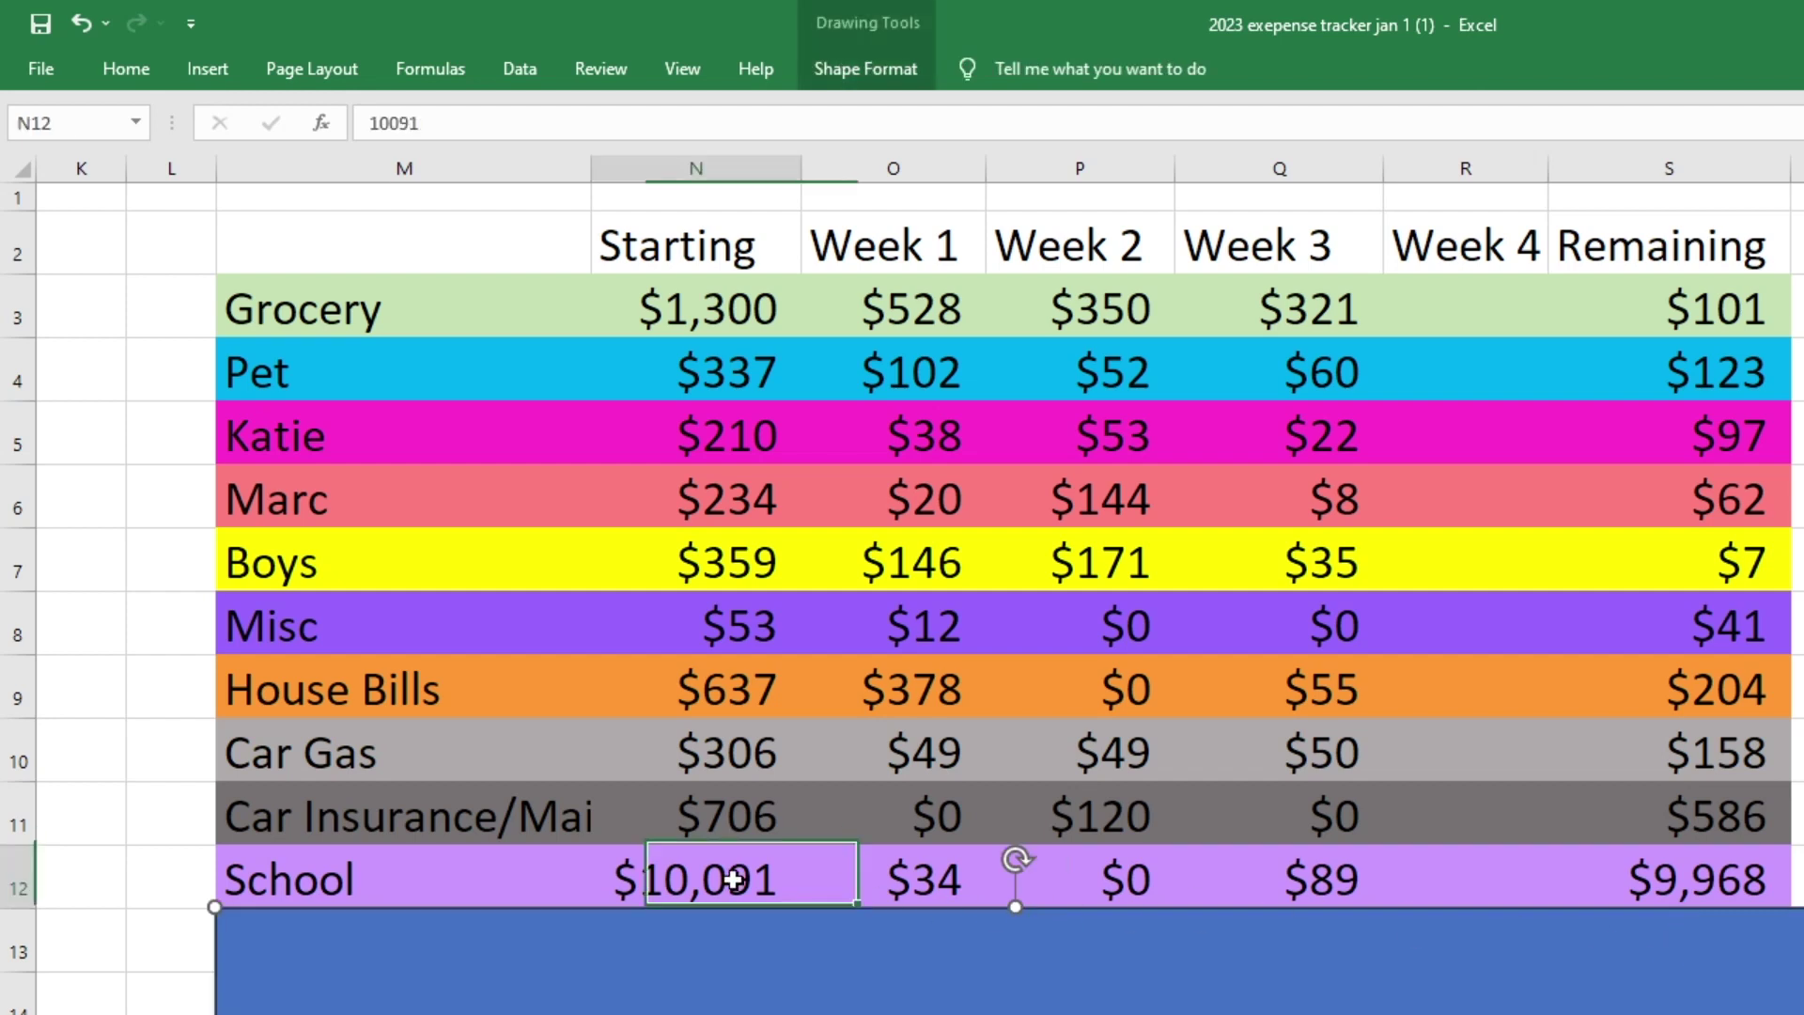
click(1360, 881)
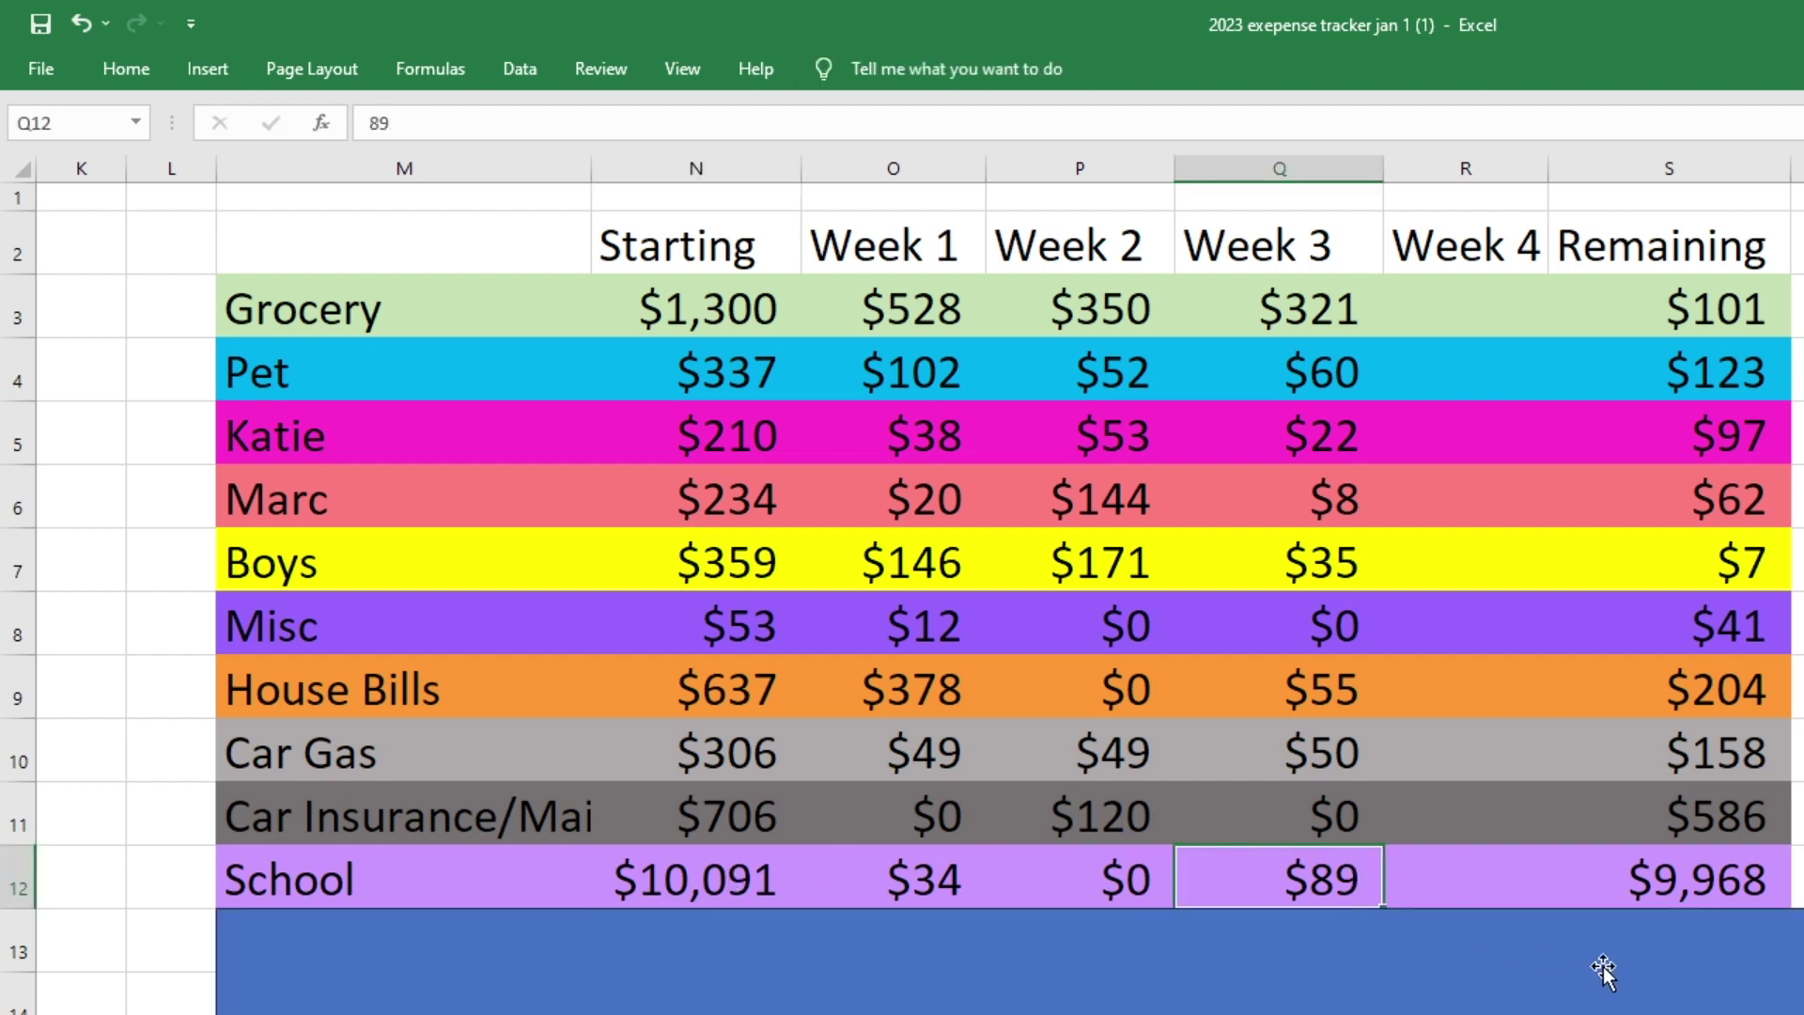
click(1767, 881)
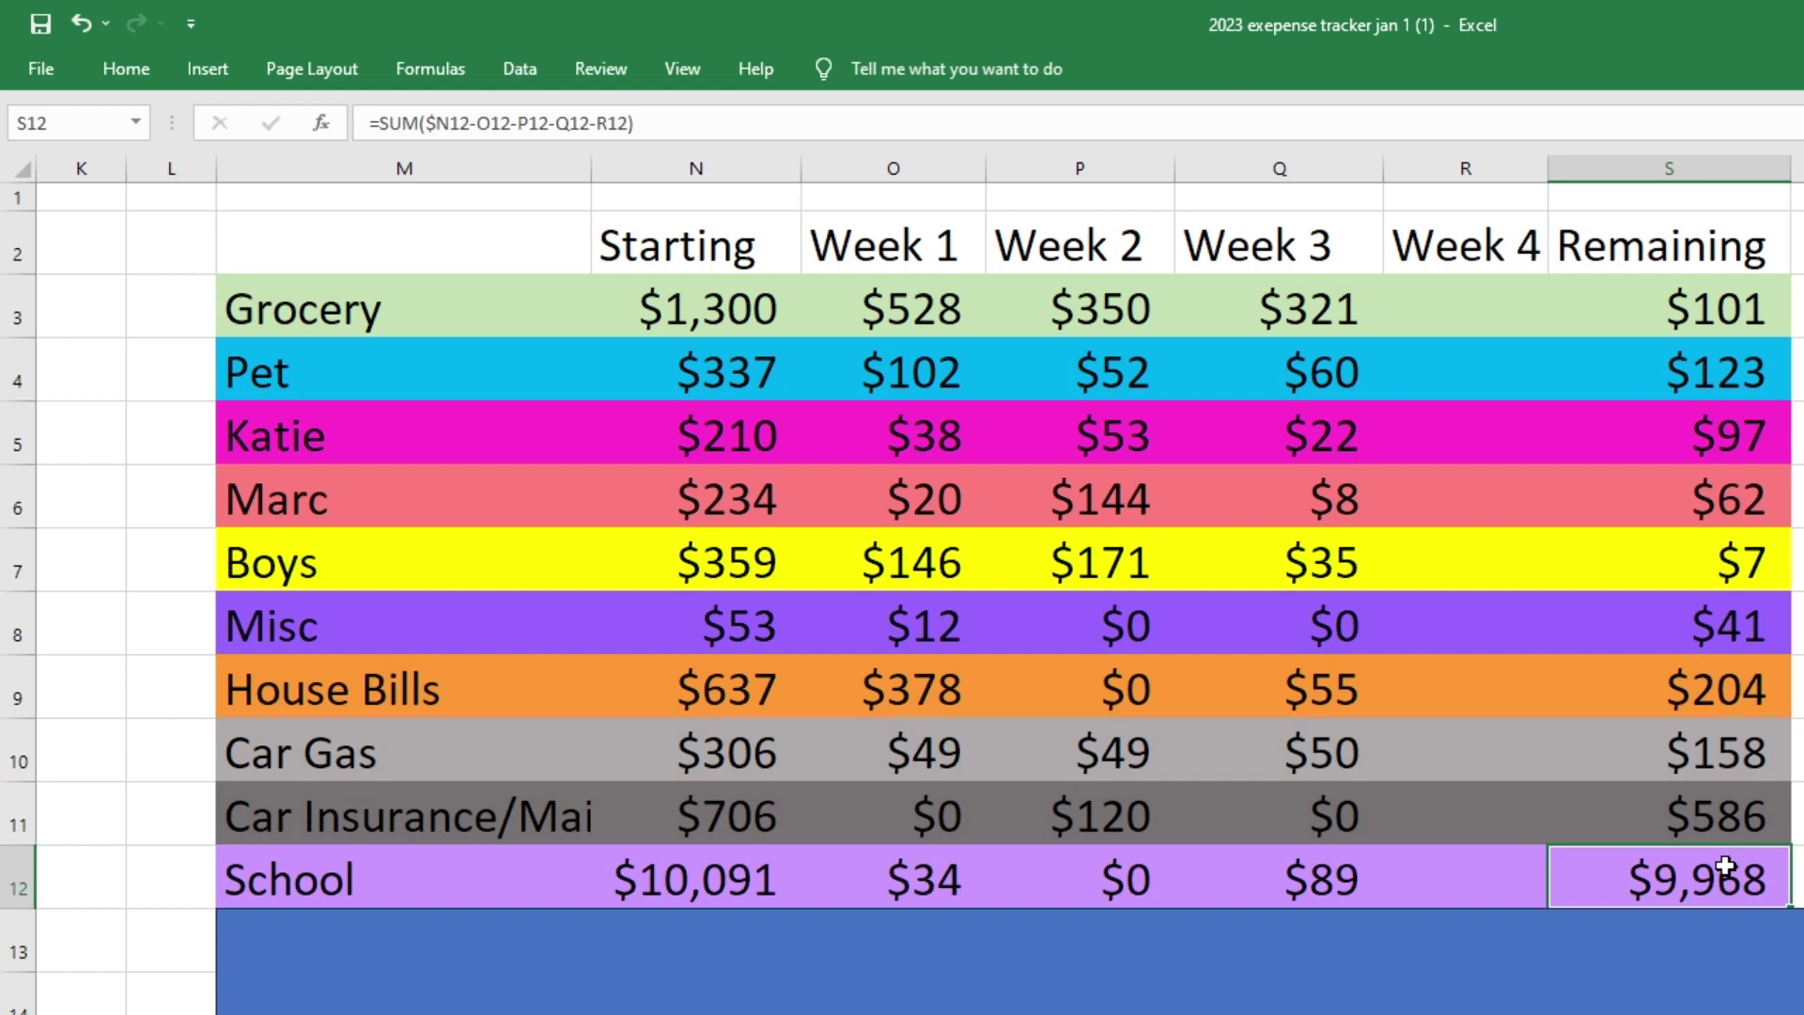
Uncover the Holiday/Gift row: $423 start and an overspent ($34) remaining balance
scroll(1728, 866, down, 3)
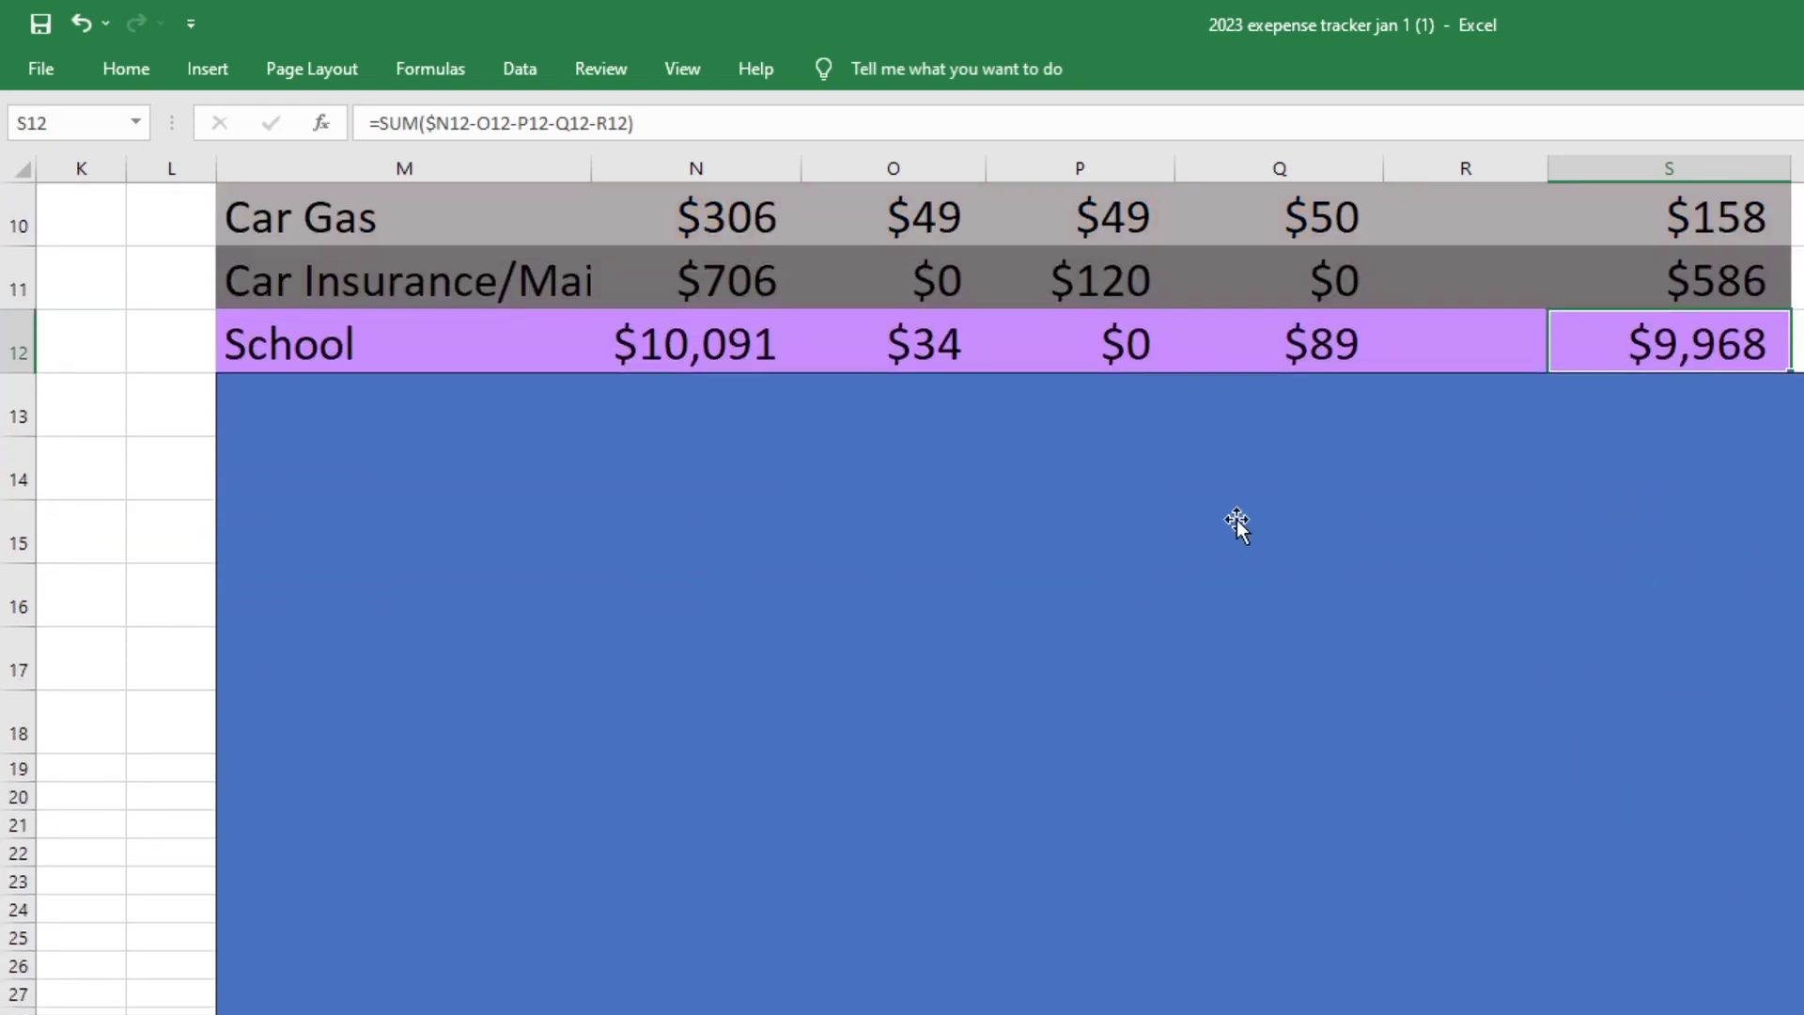
drag(1084, 408, 1083, 464)
click(790, 406)
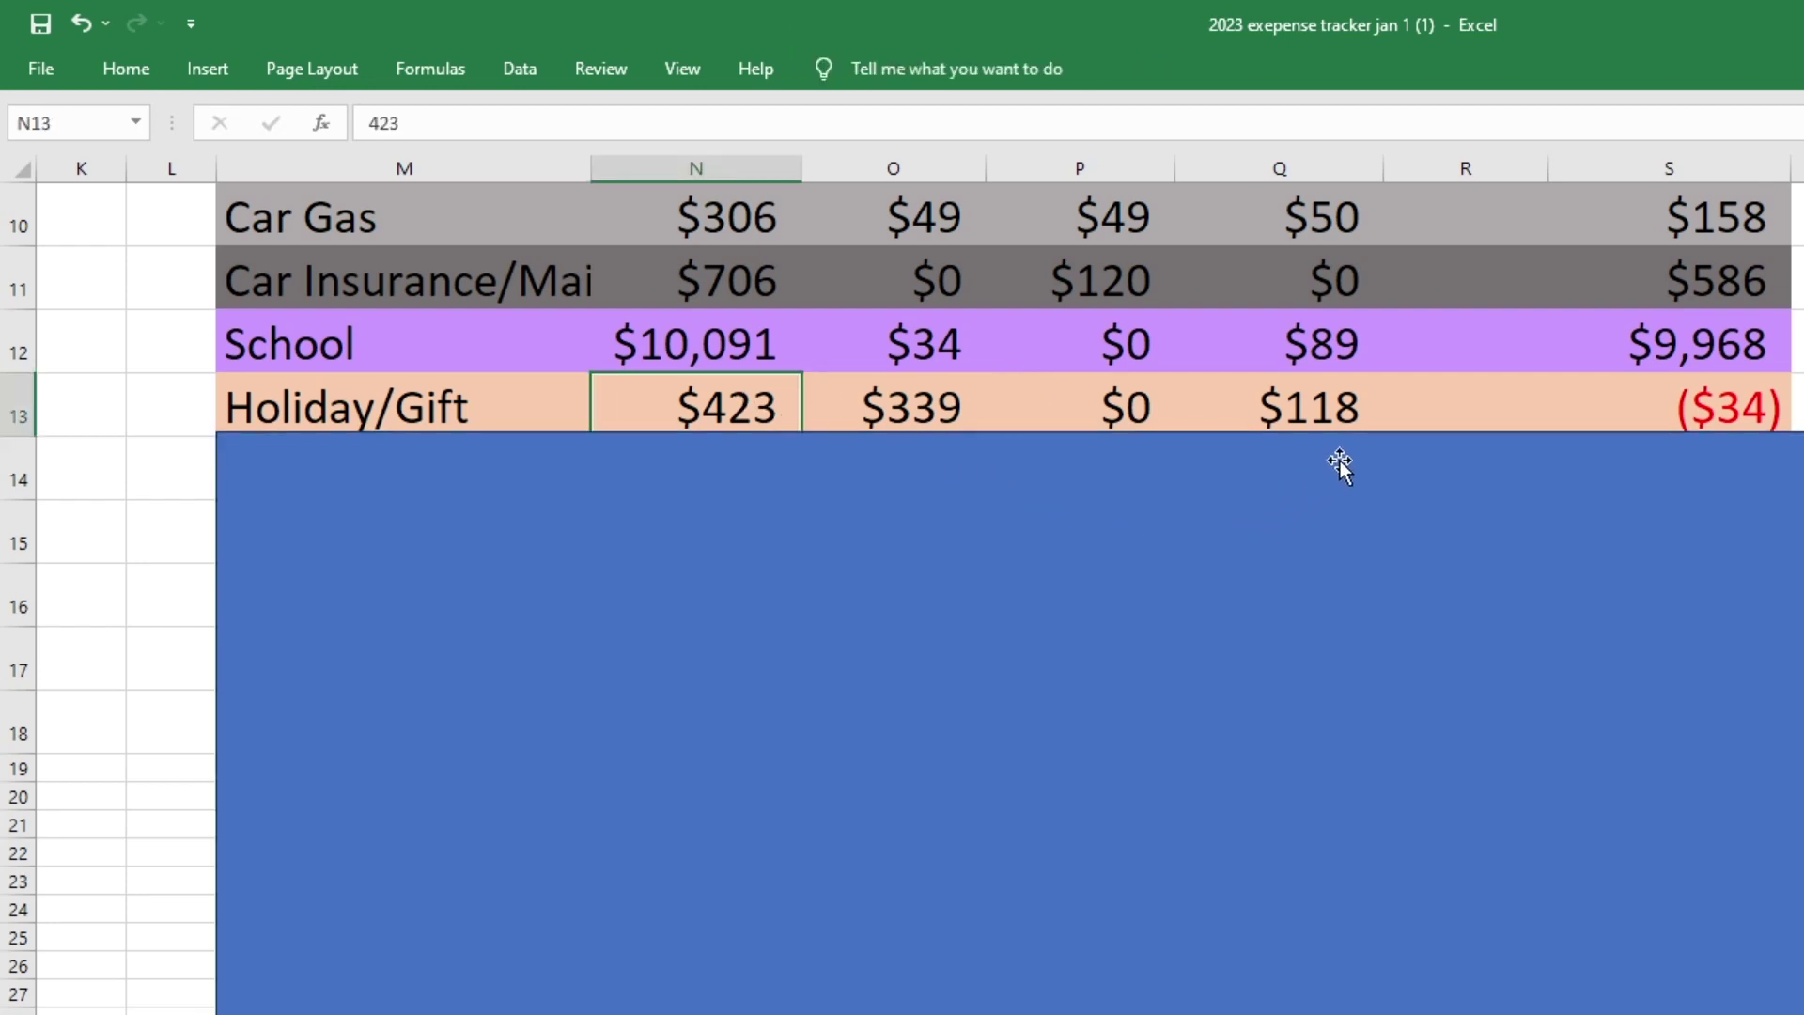
key(Right)
key(Right)
key(Right)
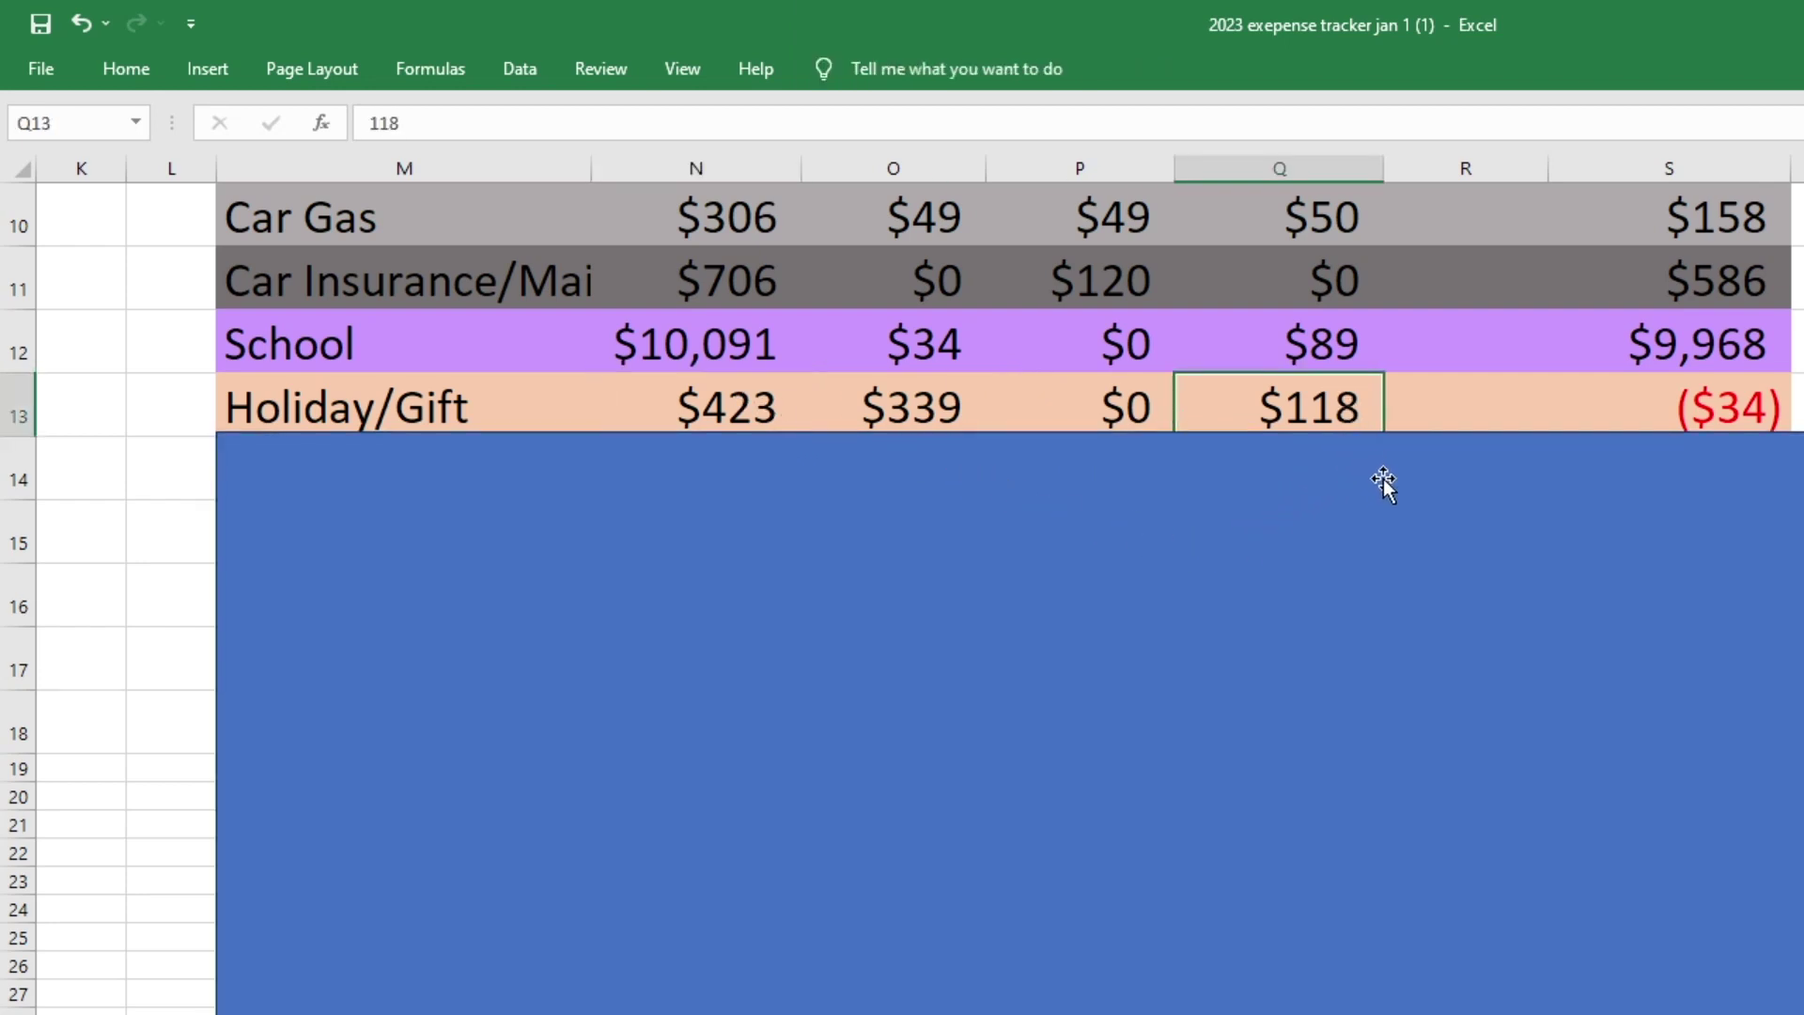
click(1682, 396)
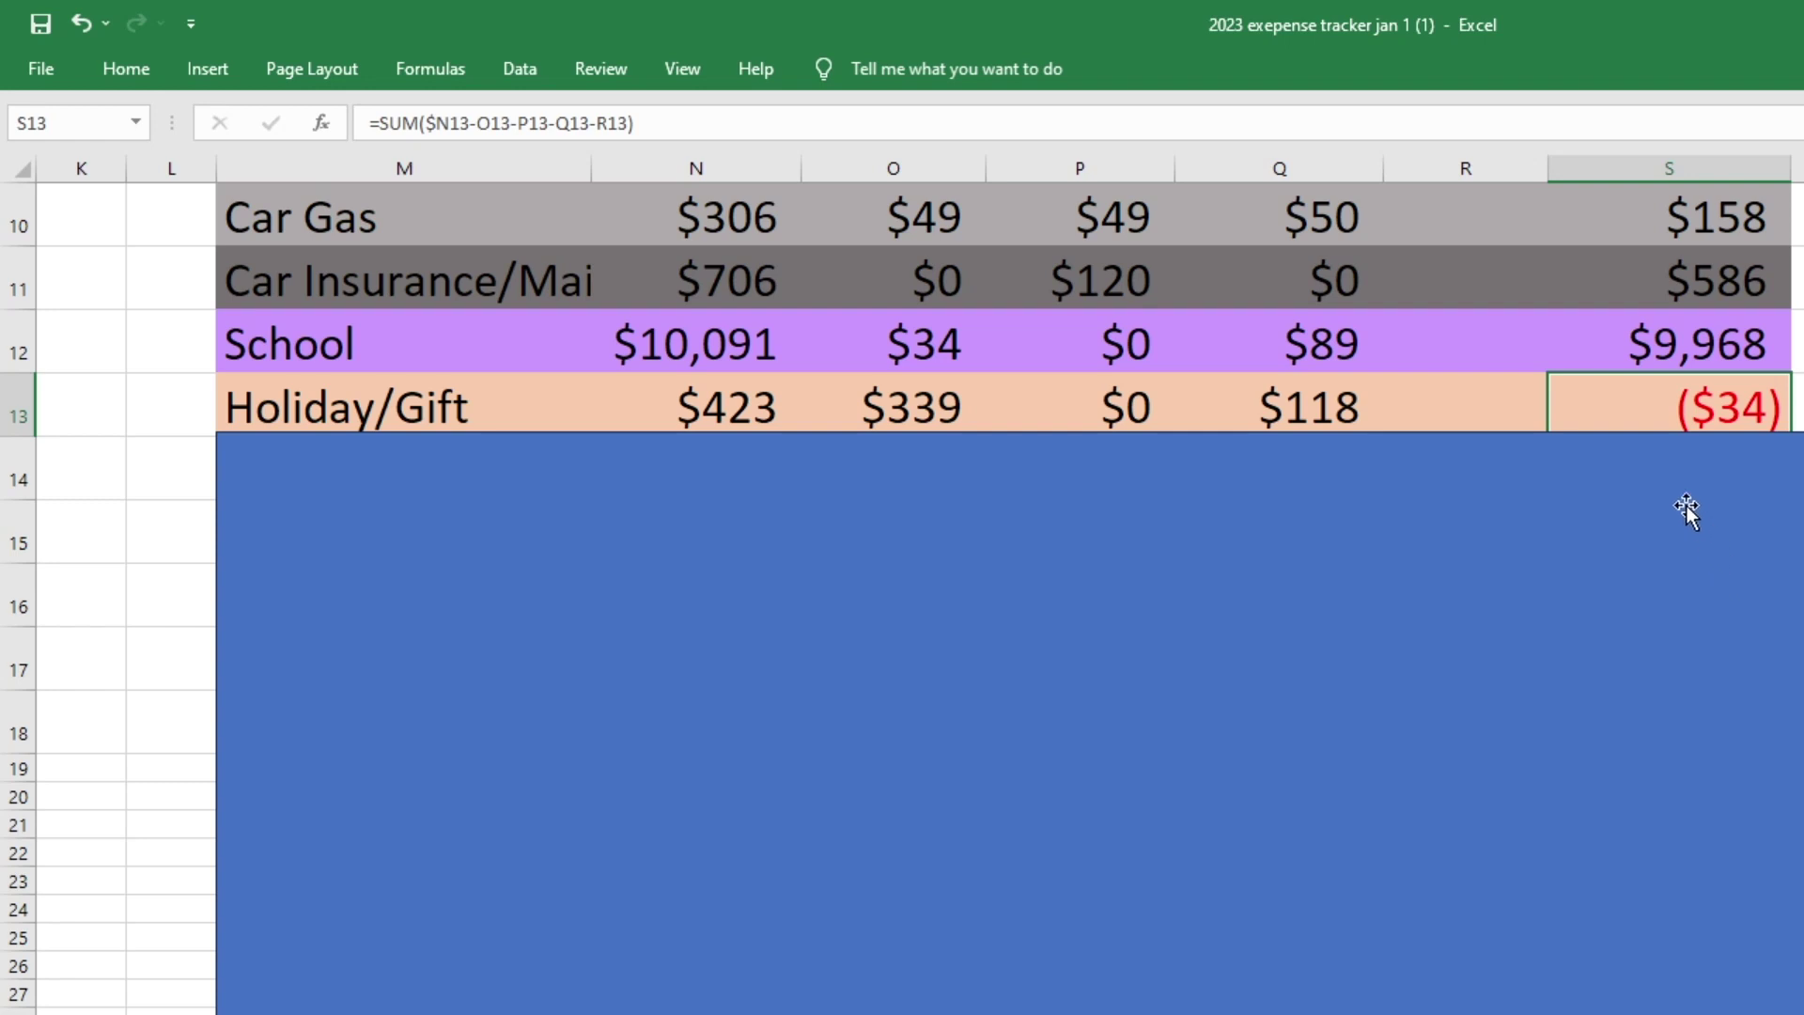
click(1618, 447)
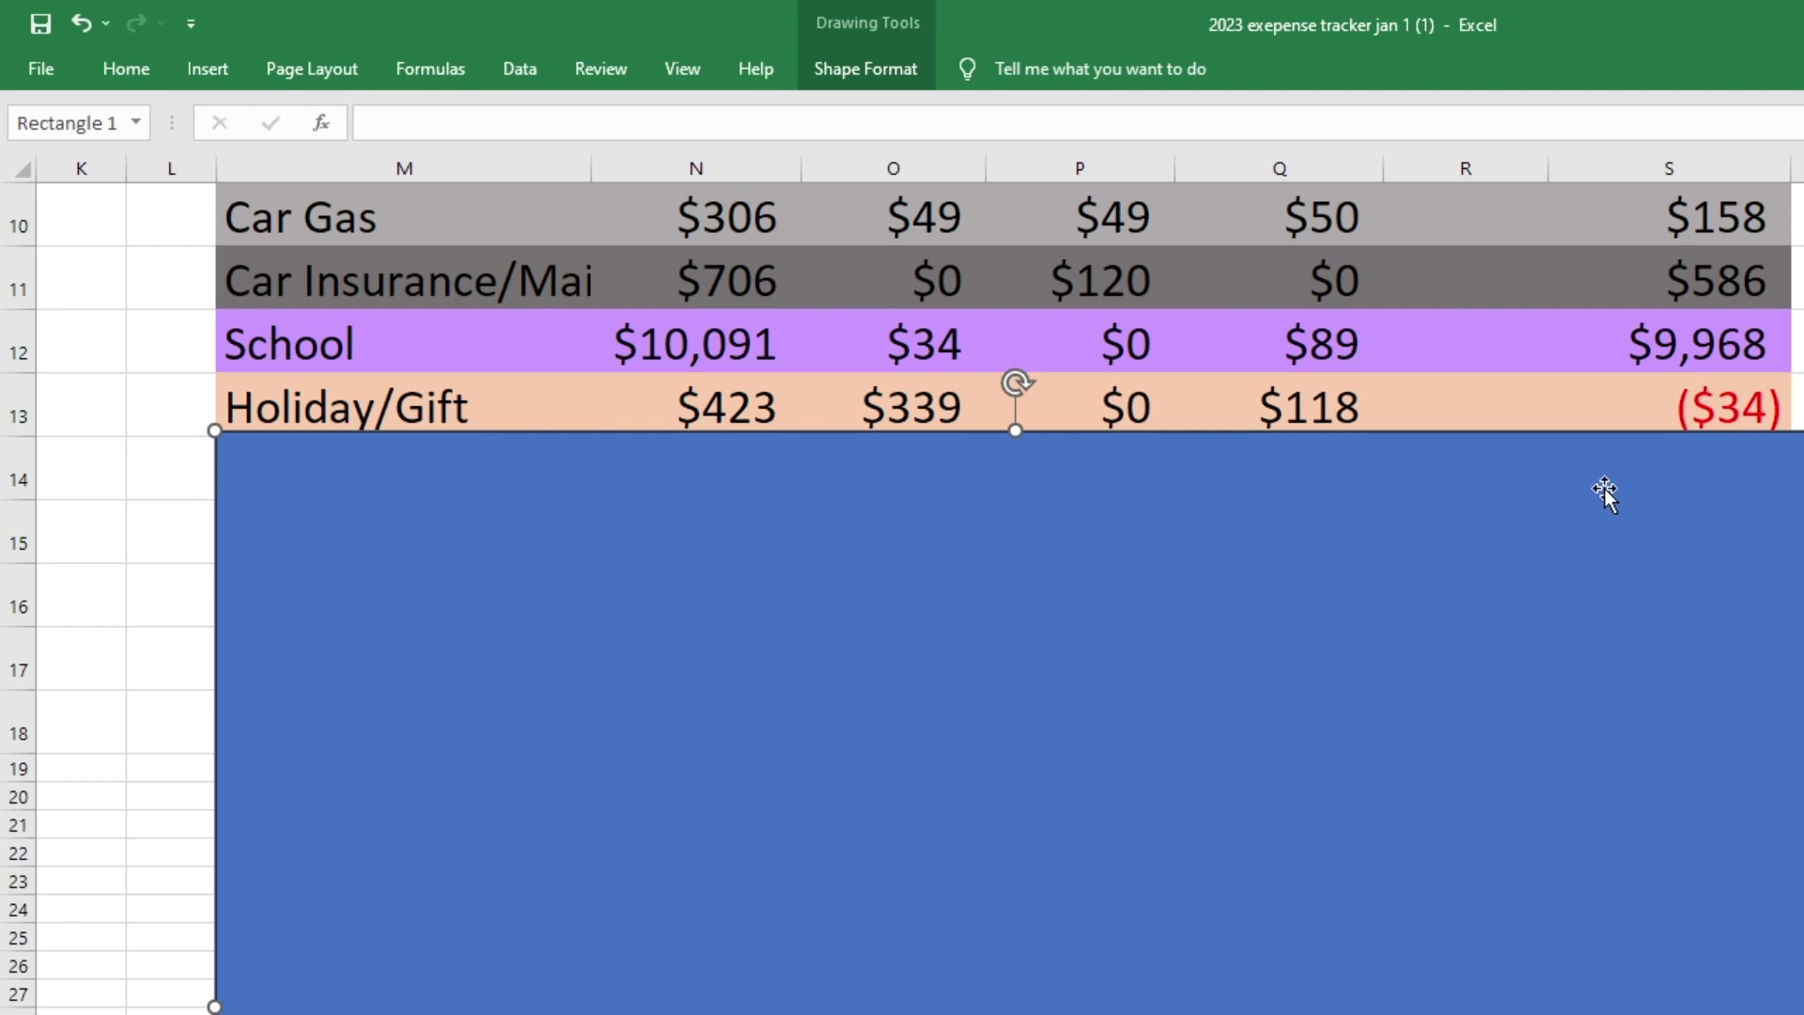
Uncover the Eating Out ($68 left) and House Things ($264 start, $162 left) rows
drag(1605, 488, 1603, 557)
click(1323, 496)
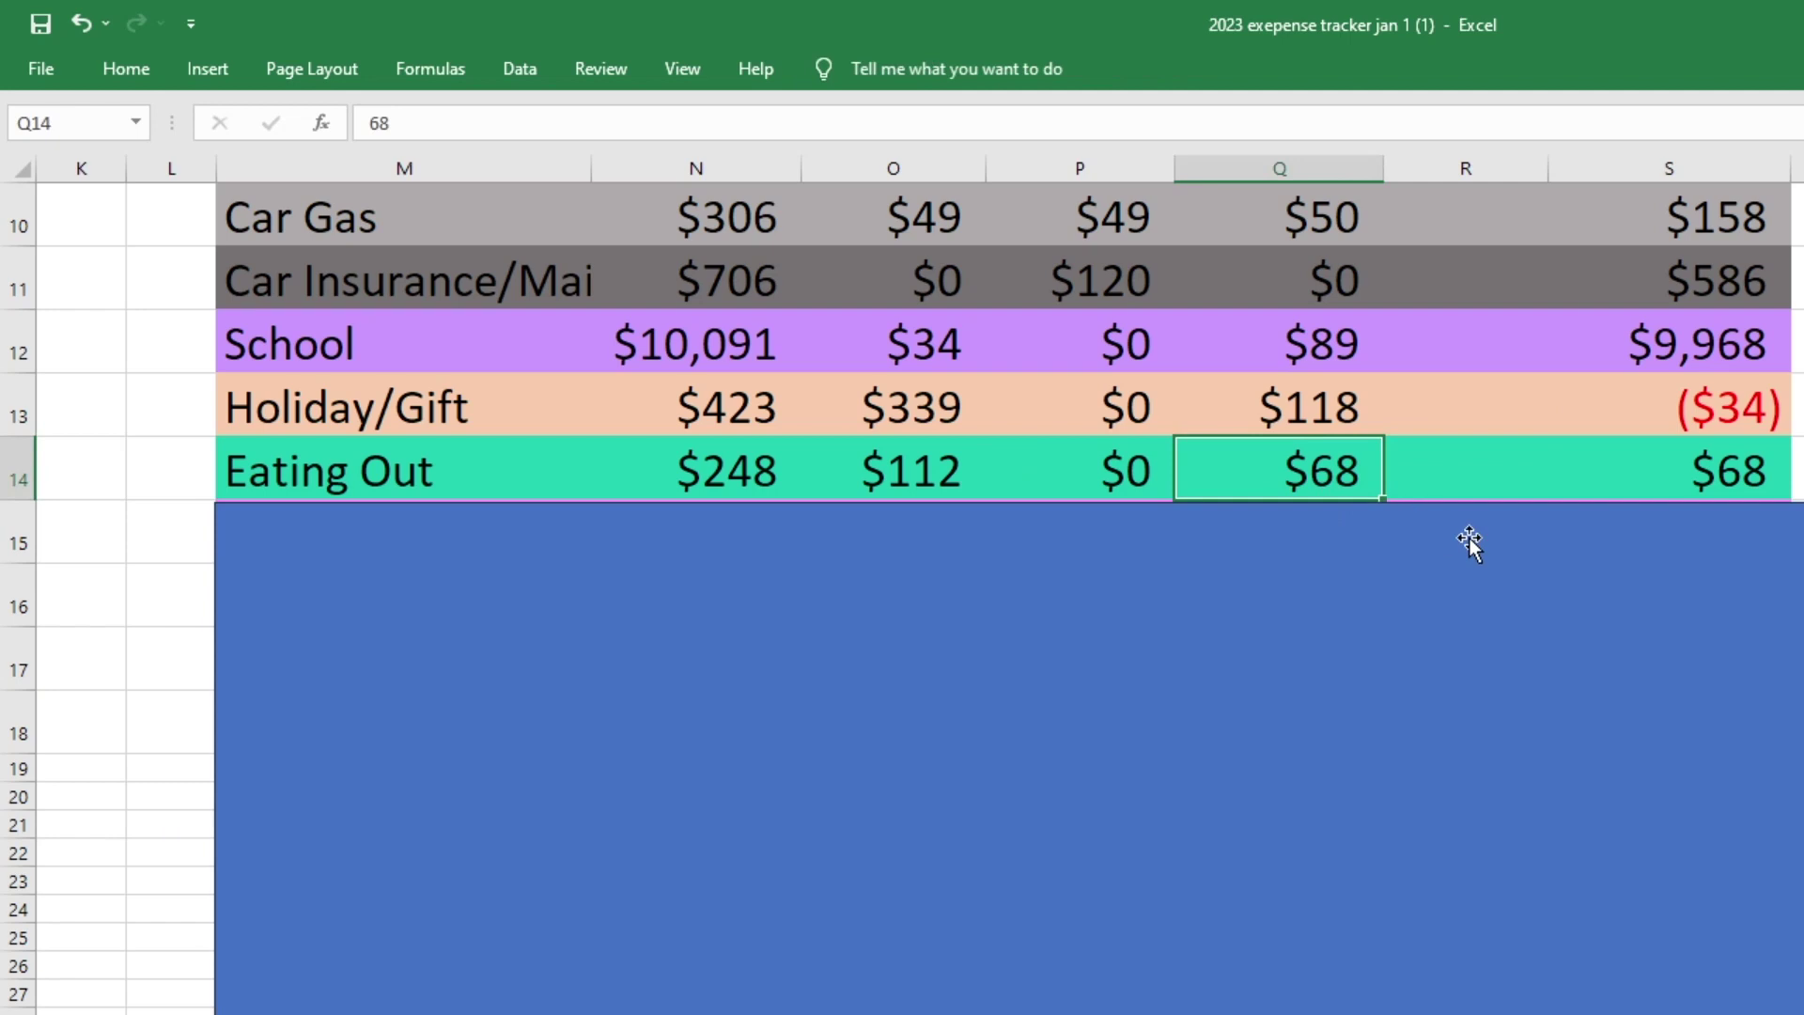
click(1698, 471)
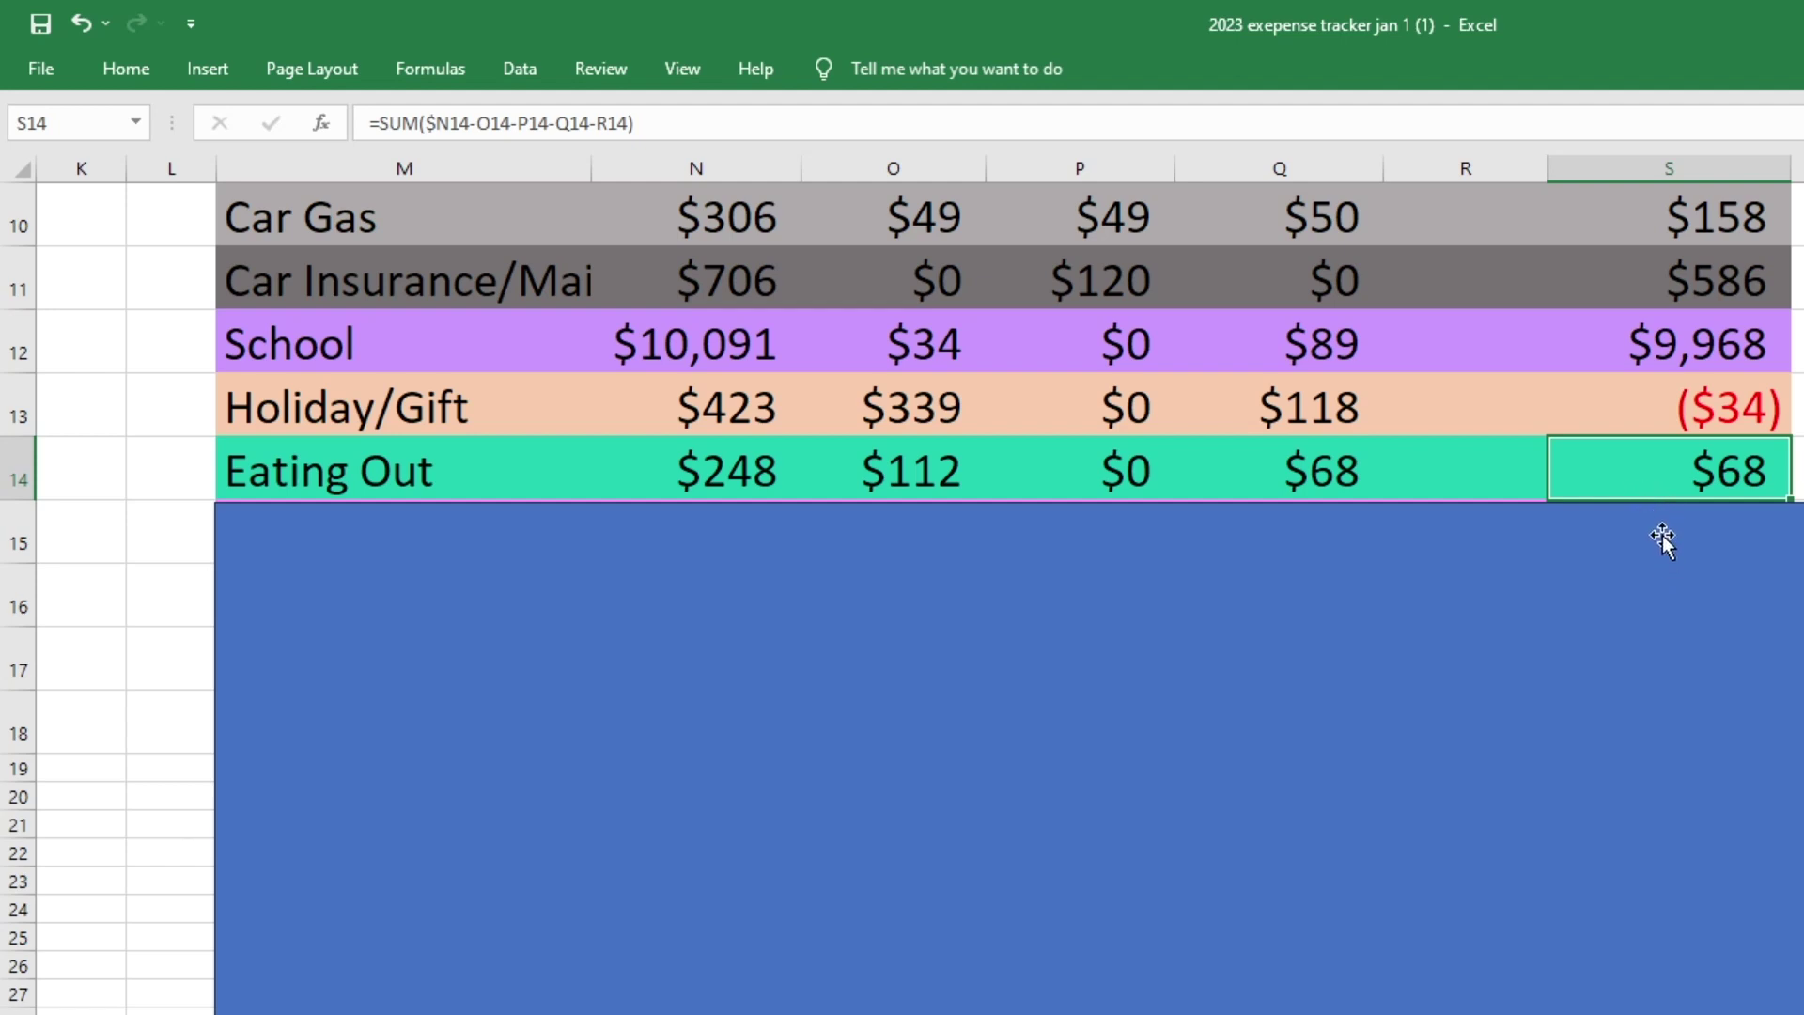
drag(1662, 534, 1664, 598)
click(740, 543)
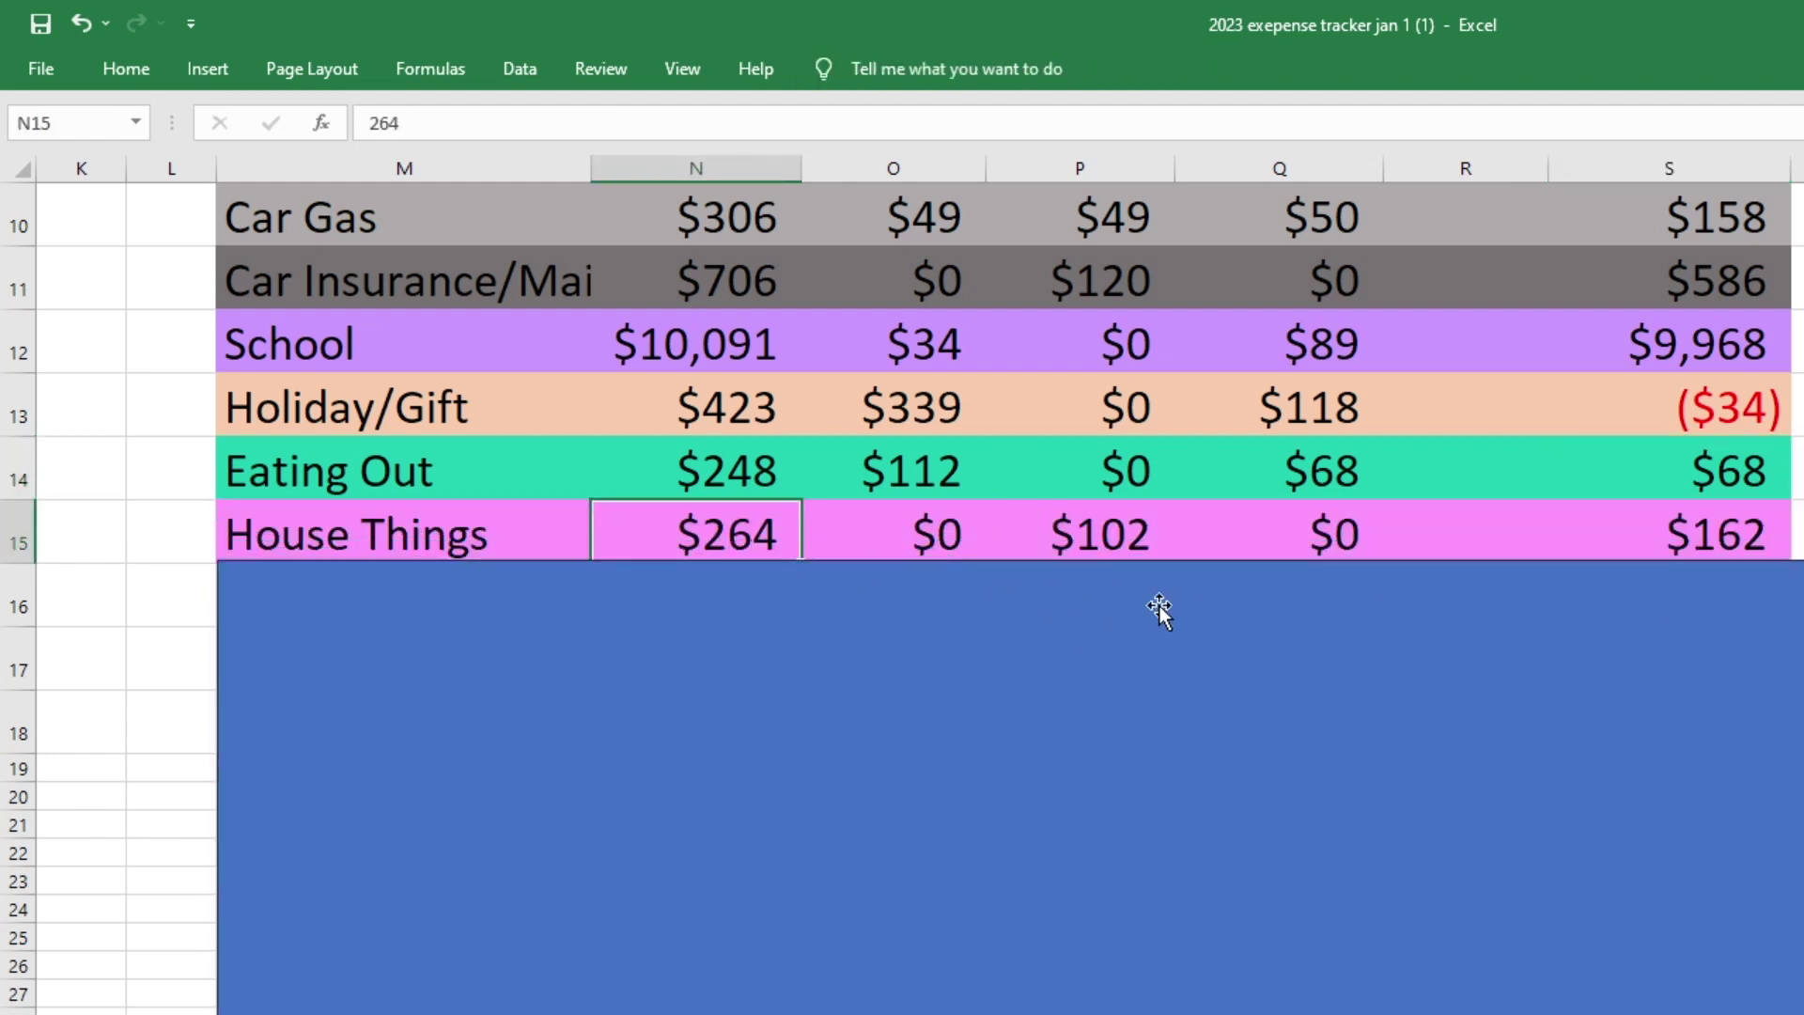
click(1294, 528)
click(1739, 540)
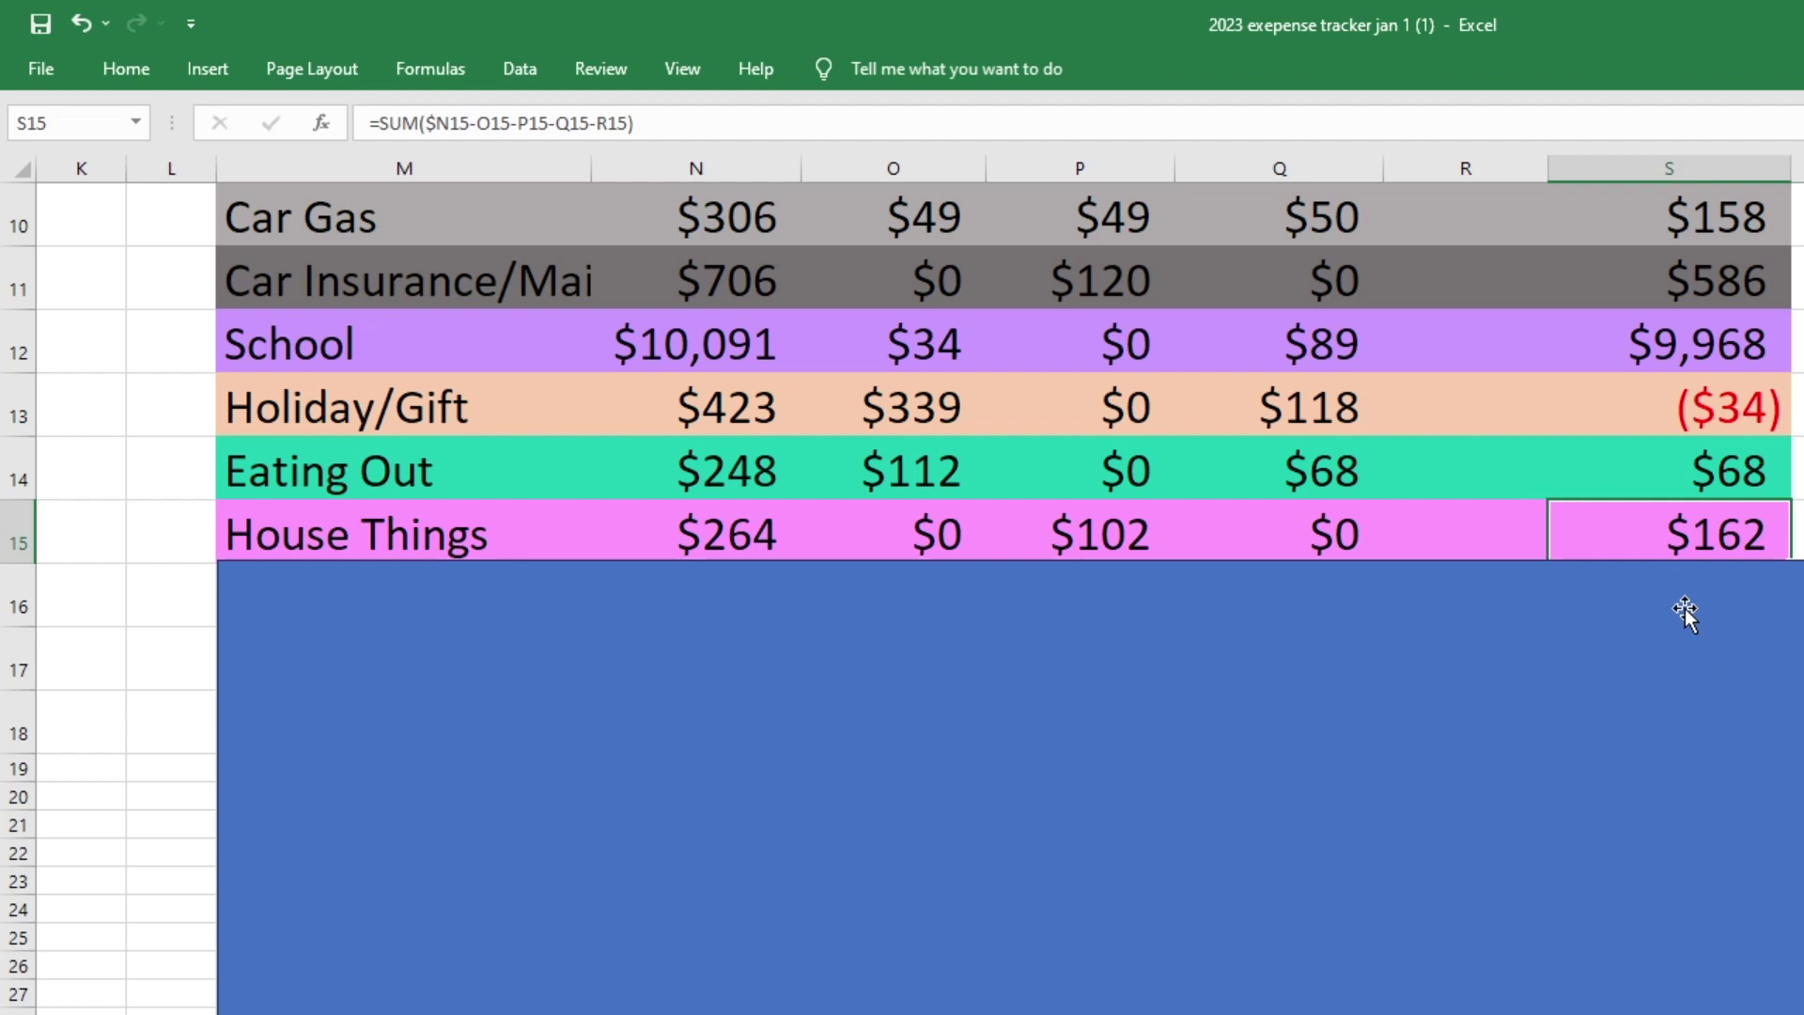
Uncover the Family ($16 Week 3, $1,116 left) and Dues & Subs ($163 start, $25 left) rows
drag(1685, 594, 1555, 608)
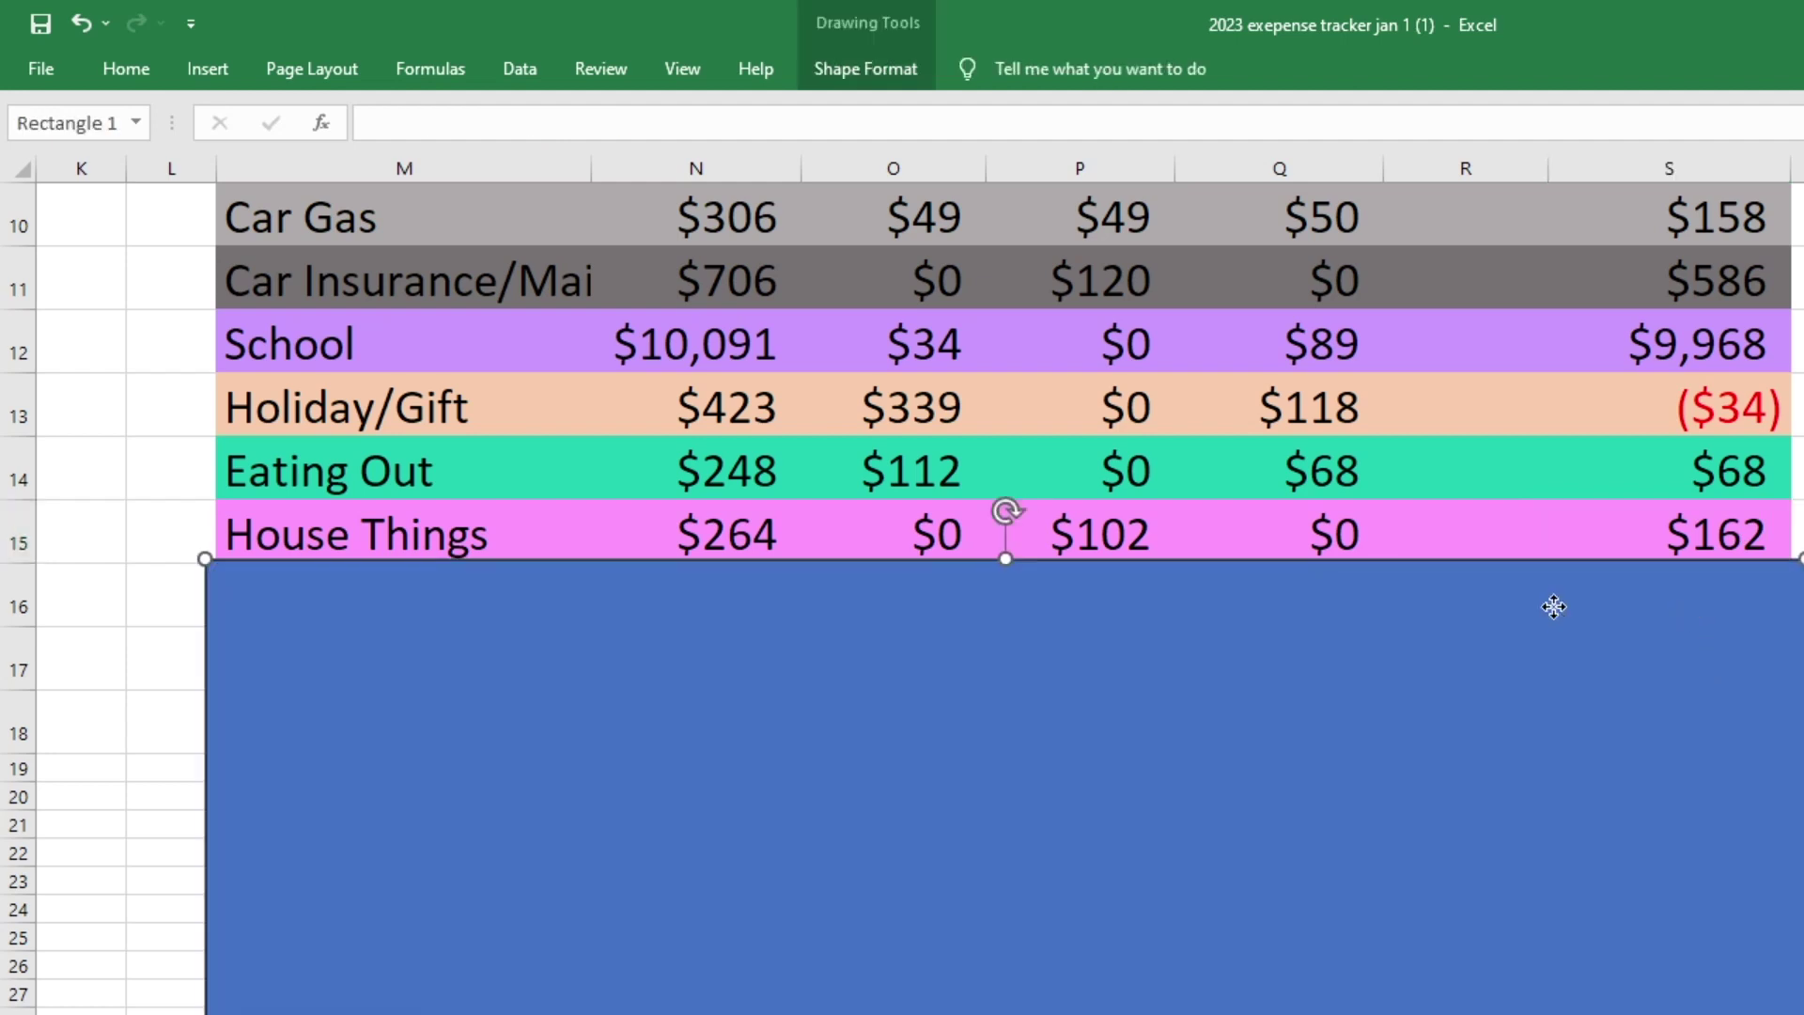
drag(1554, 607, 1556, 676)
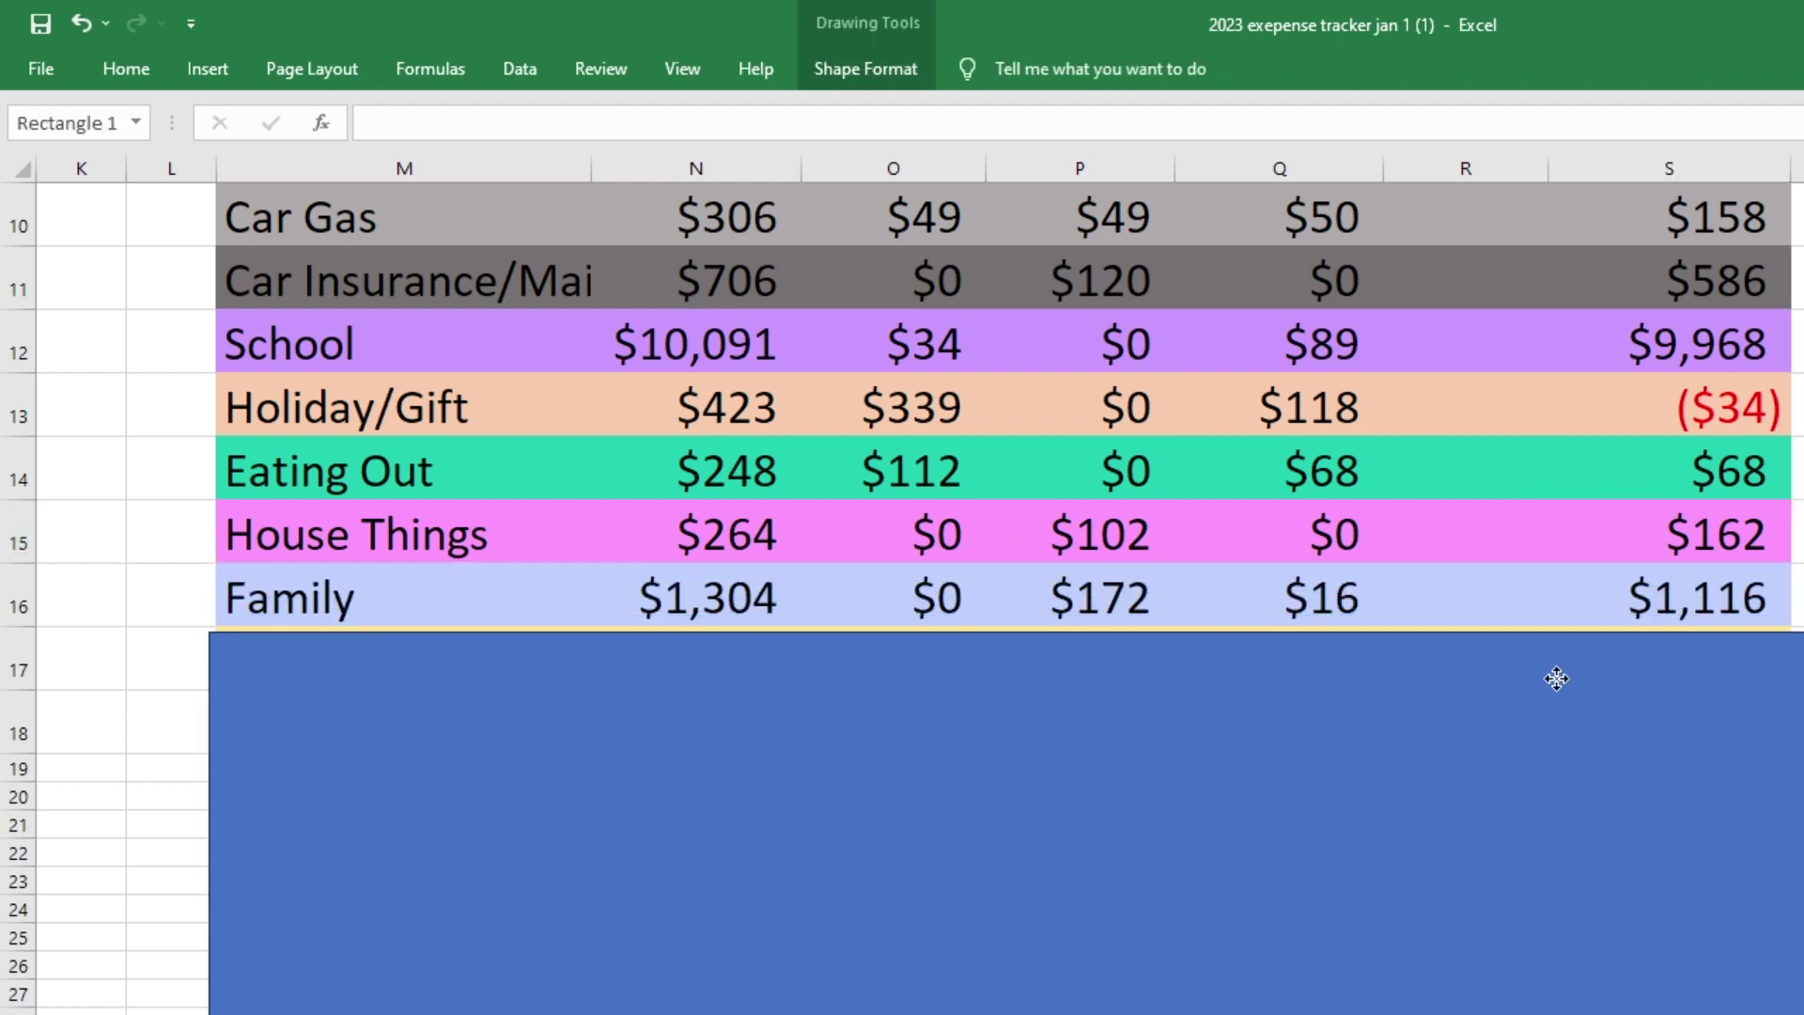
click(1249, 616)
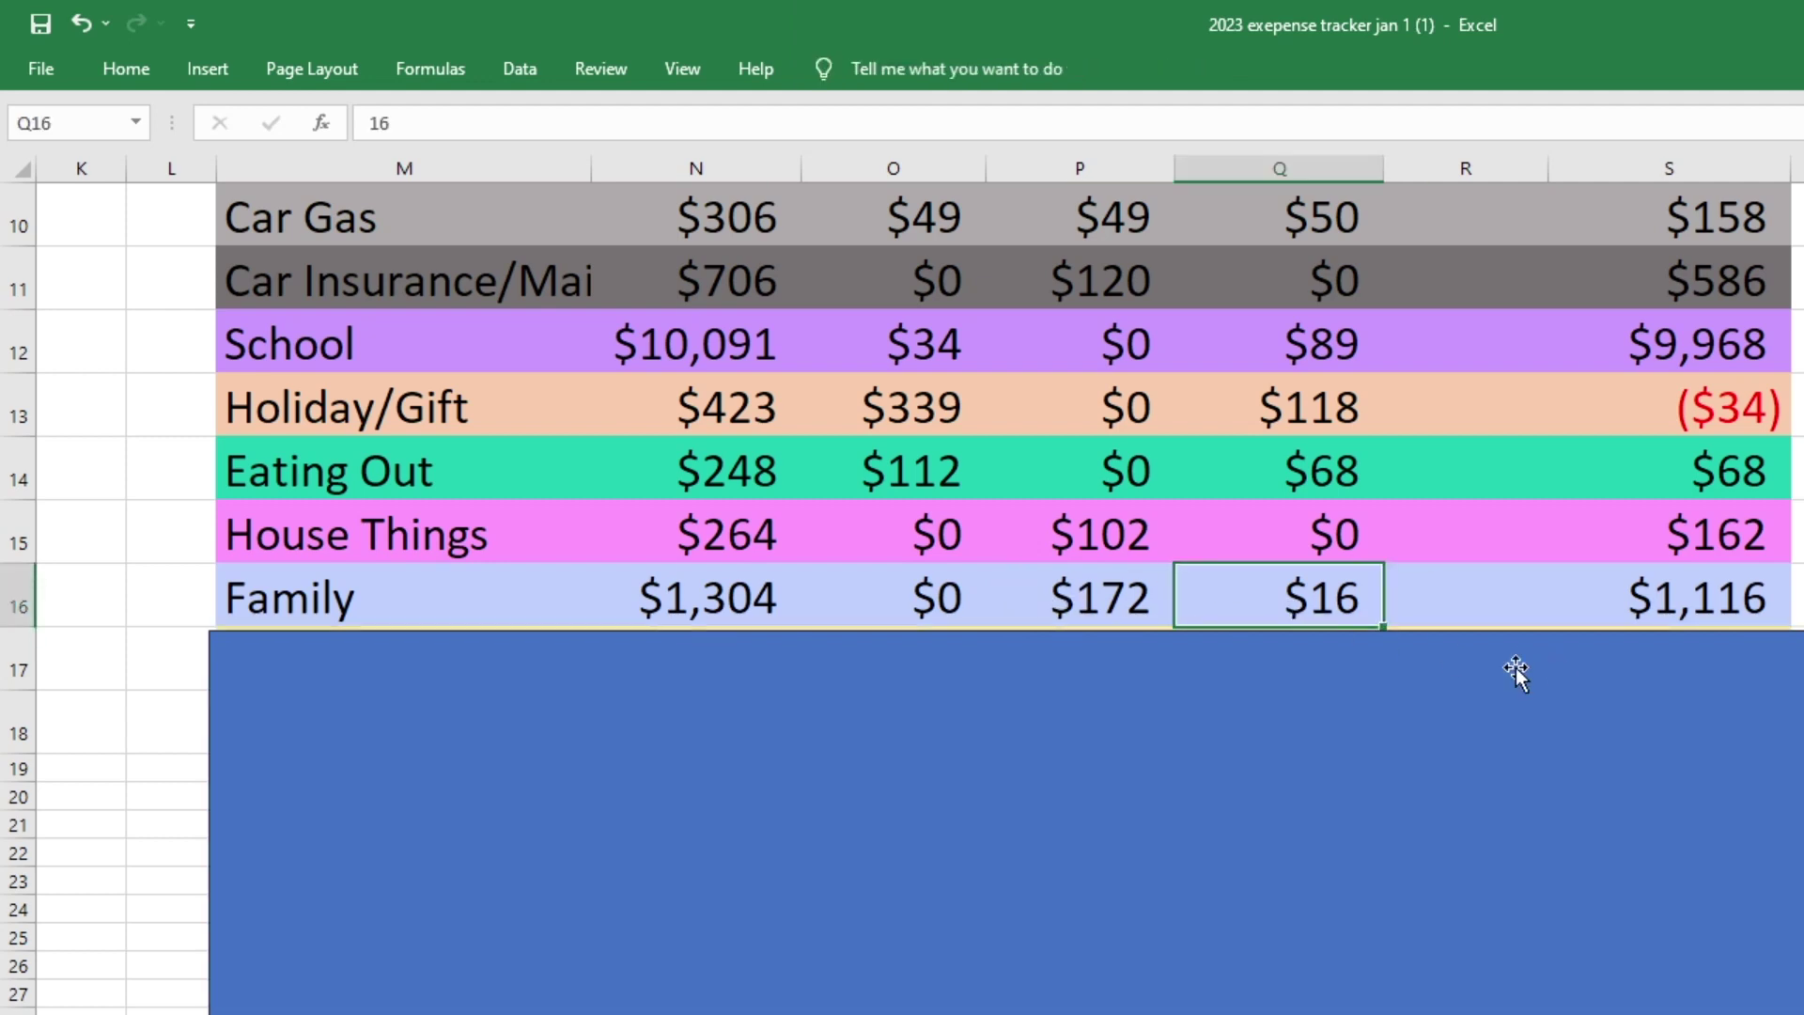
click(1736, 607)
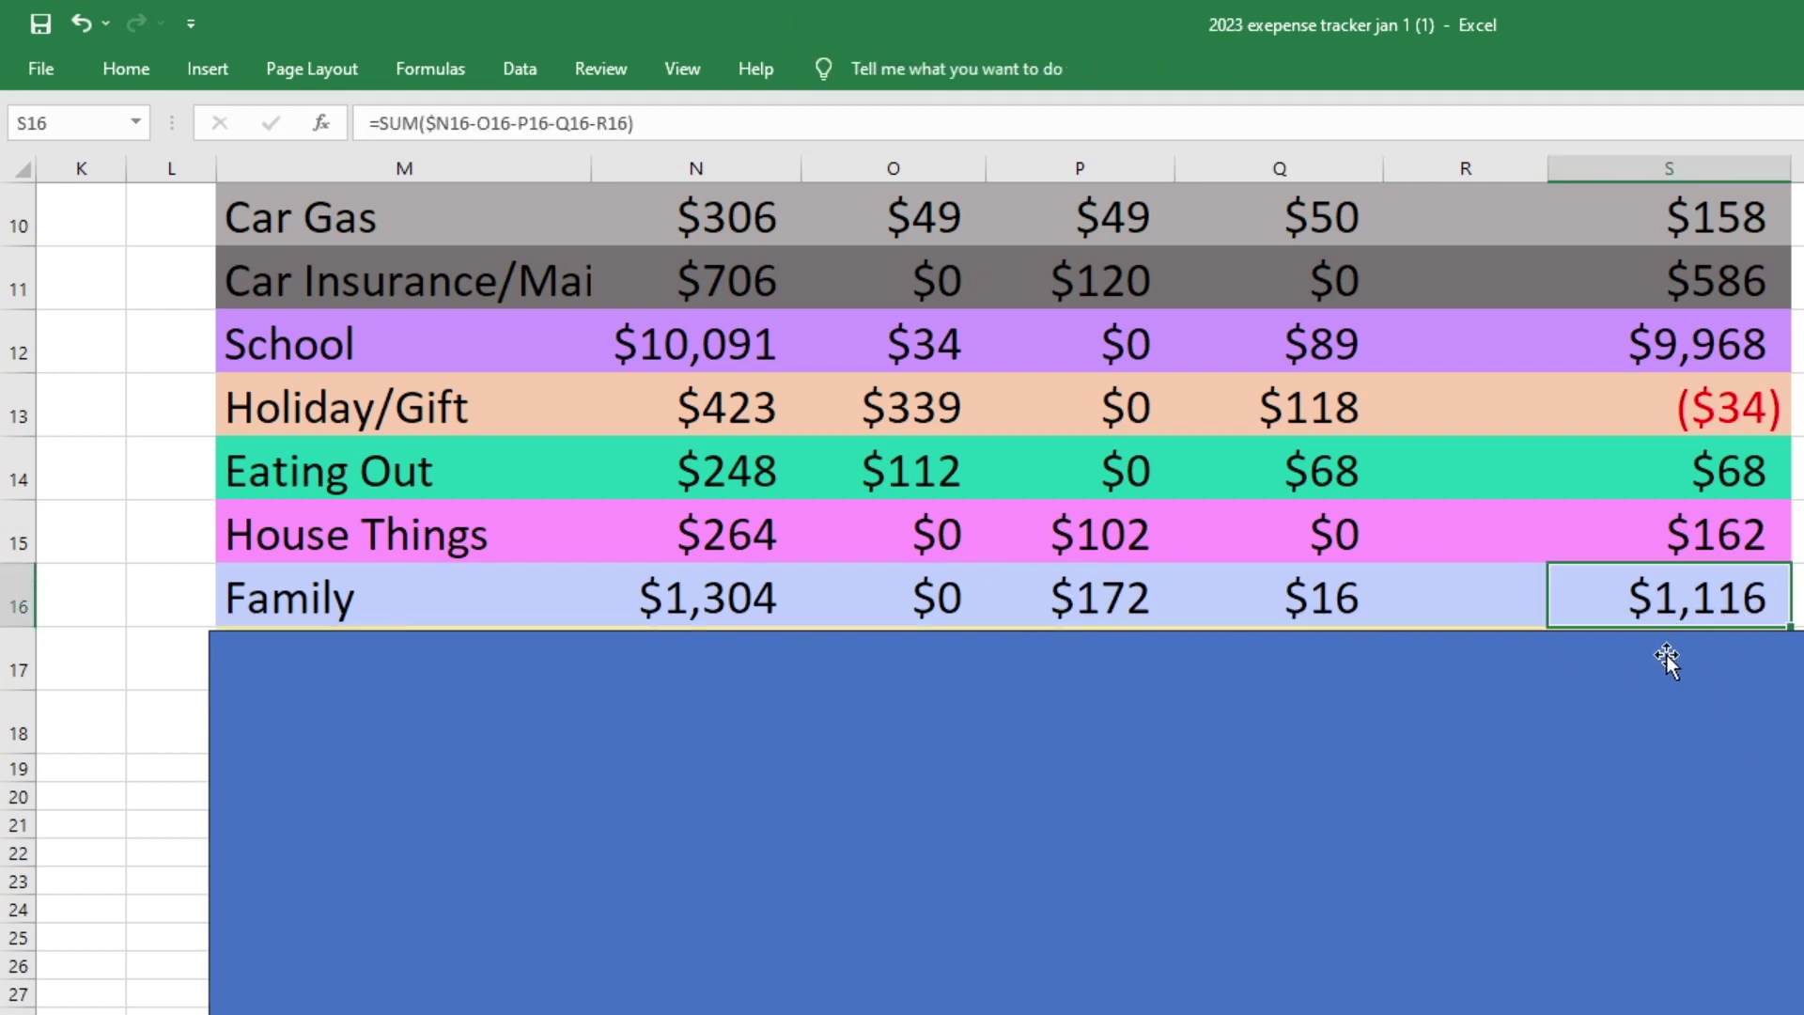
drag(1667, 656, 1679, 716)
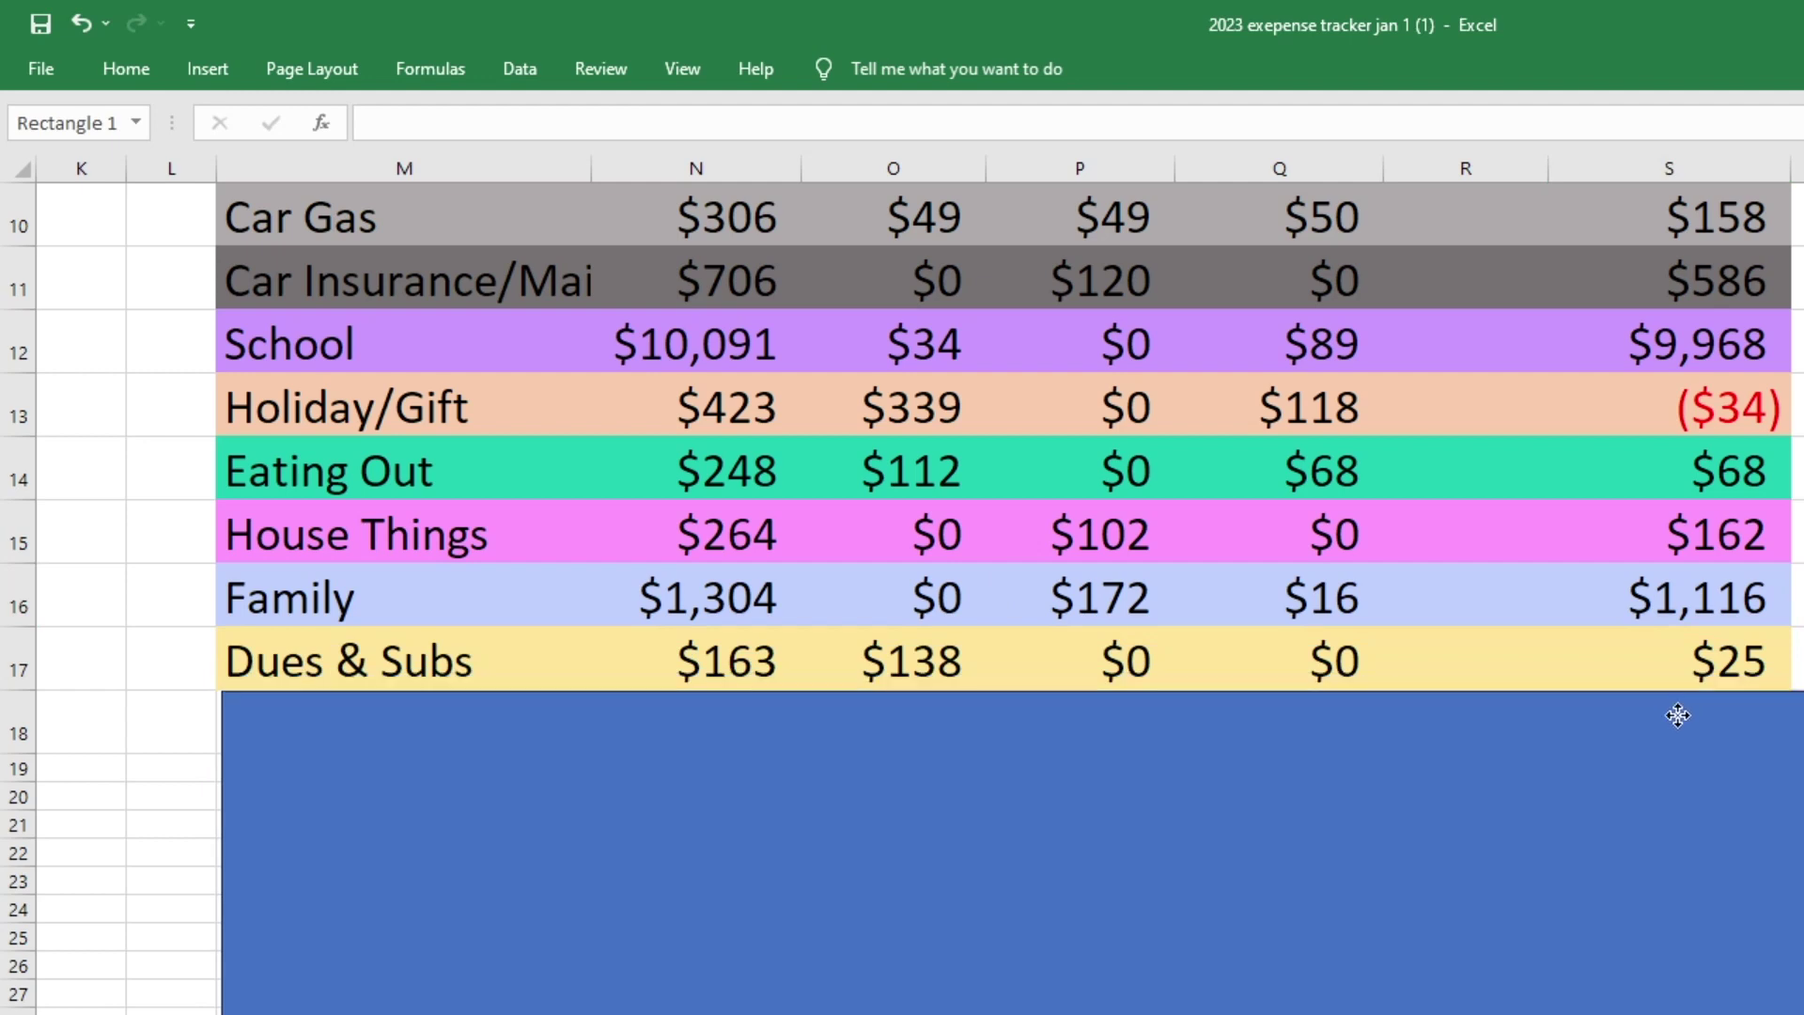
click(709, 661)
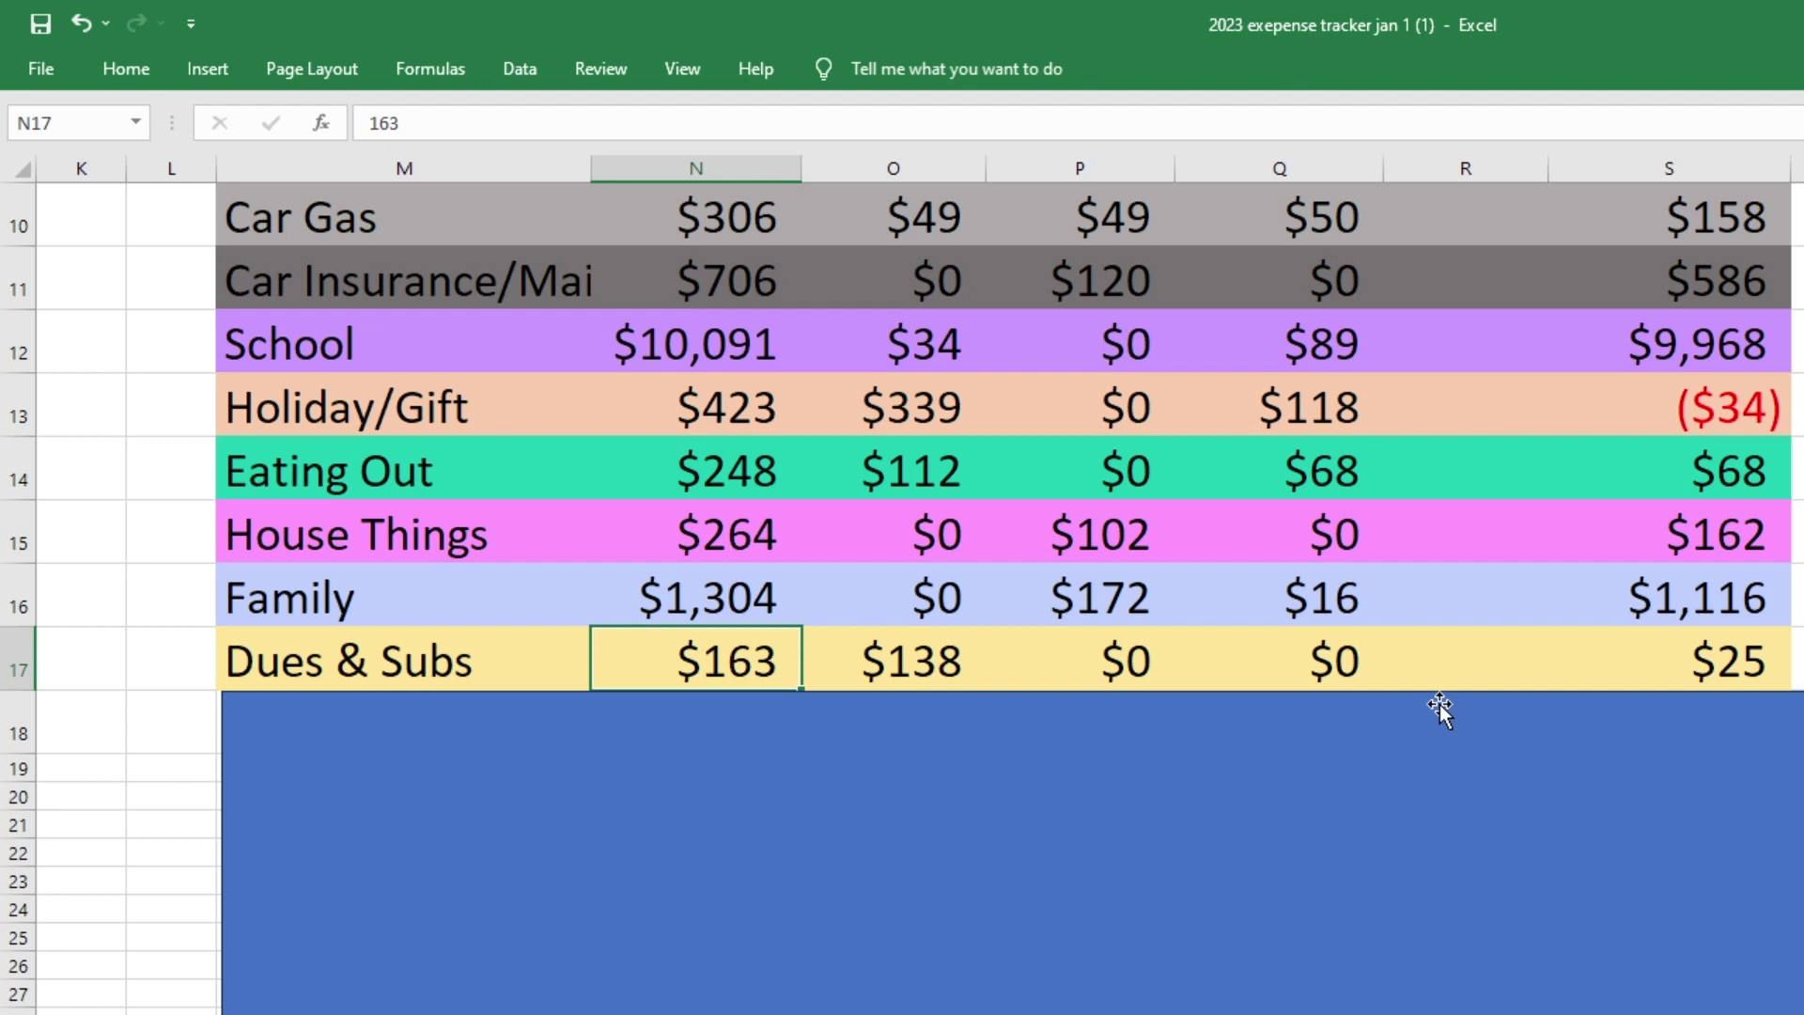
key(Right)
key(Right)
key(Right)
click(1780, 660)
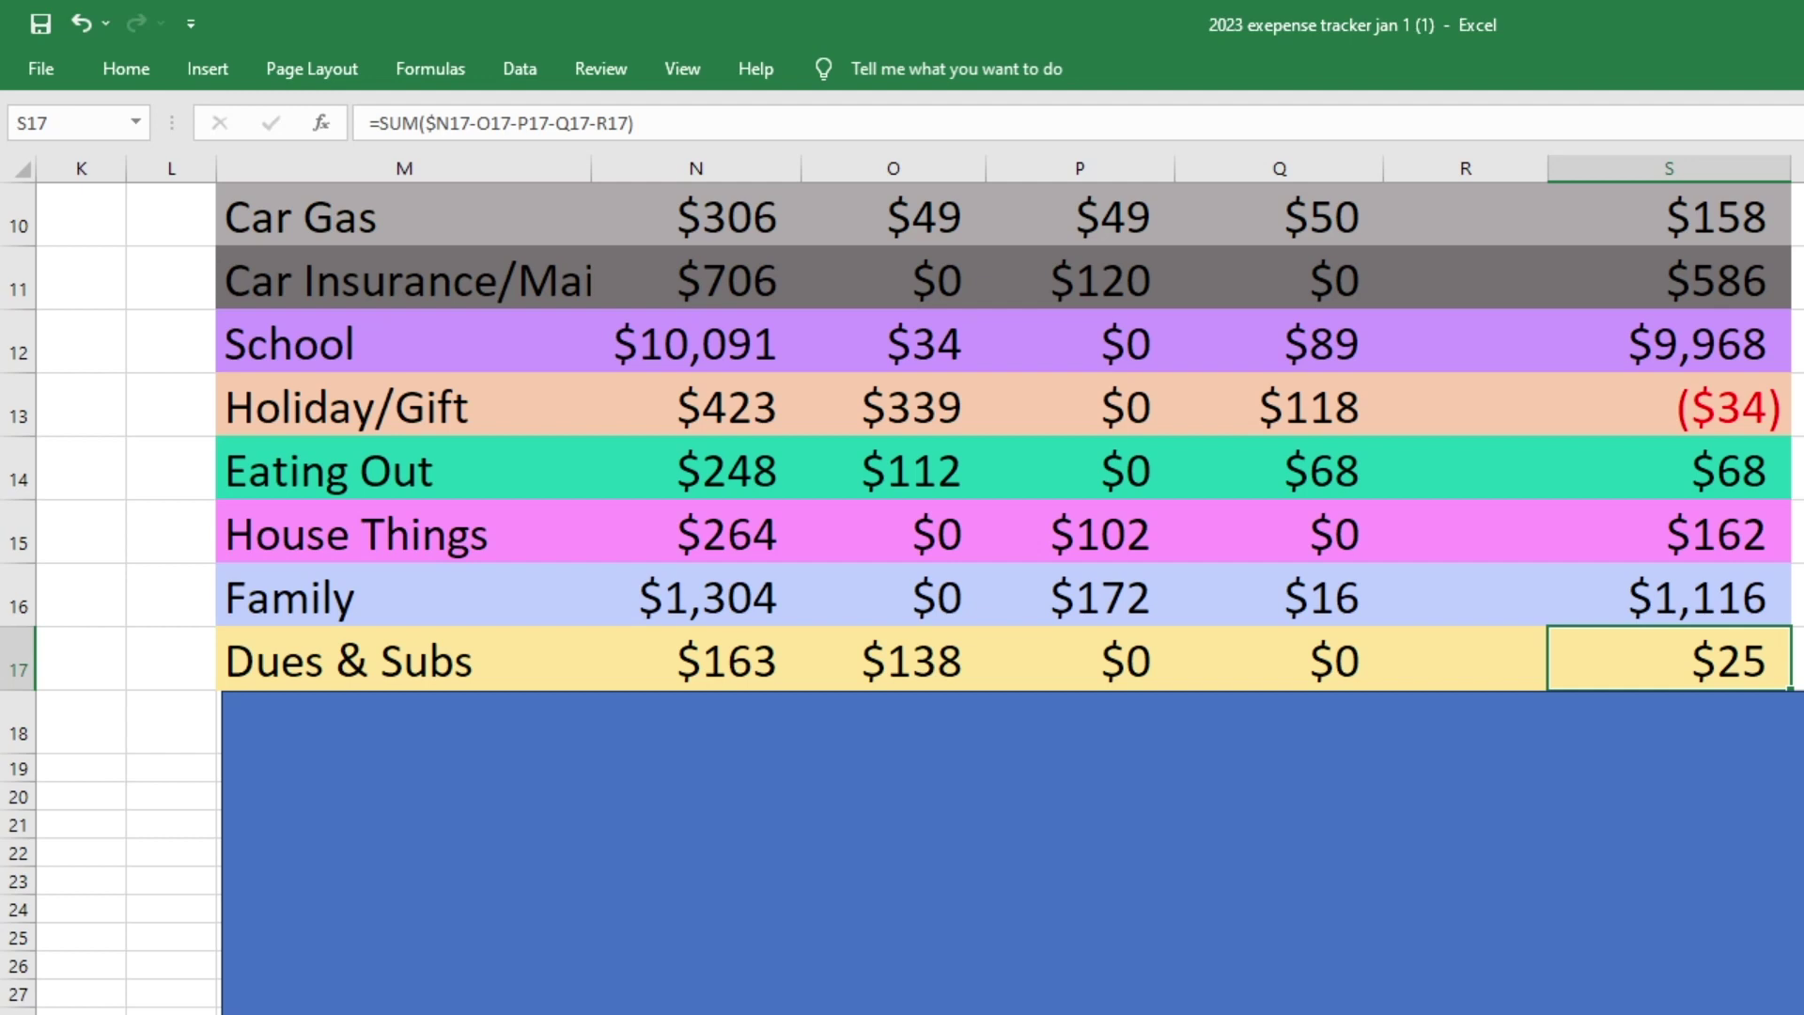
key(Down)
key(Right)
key(Right)
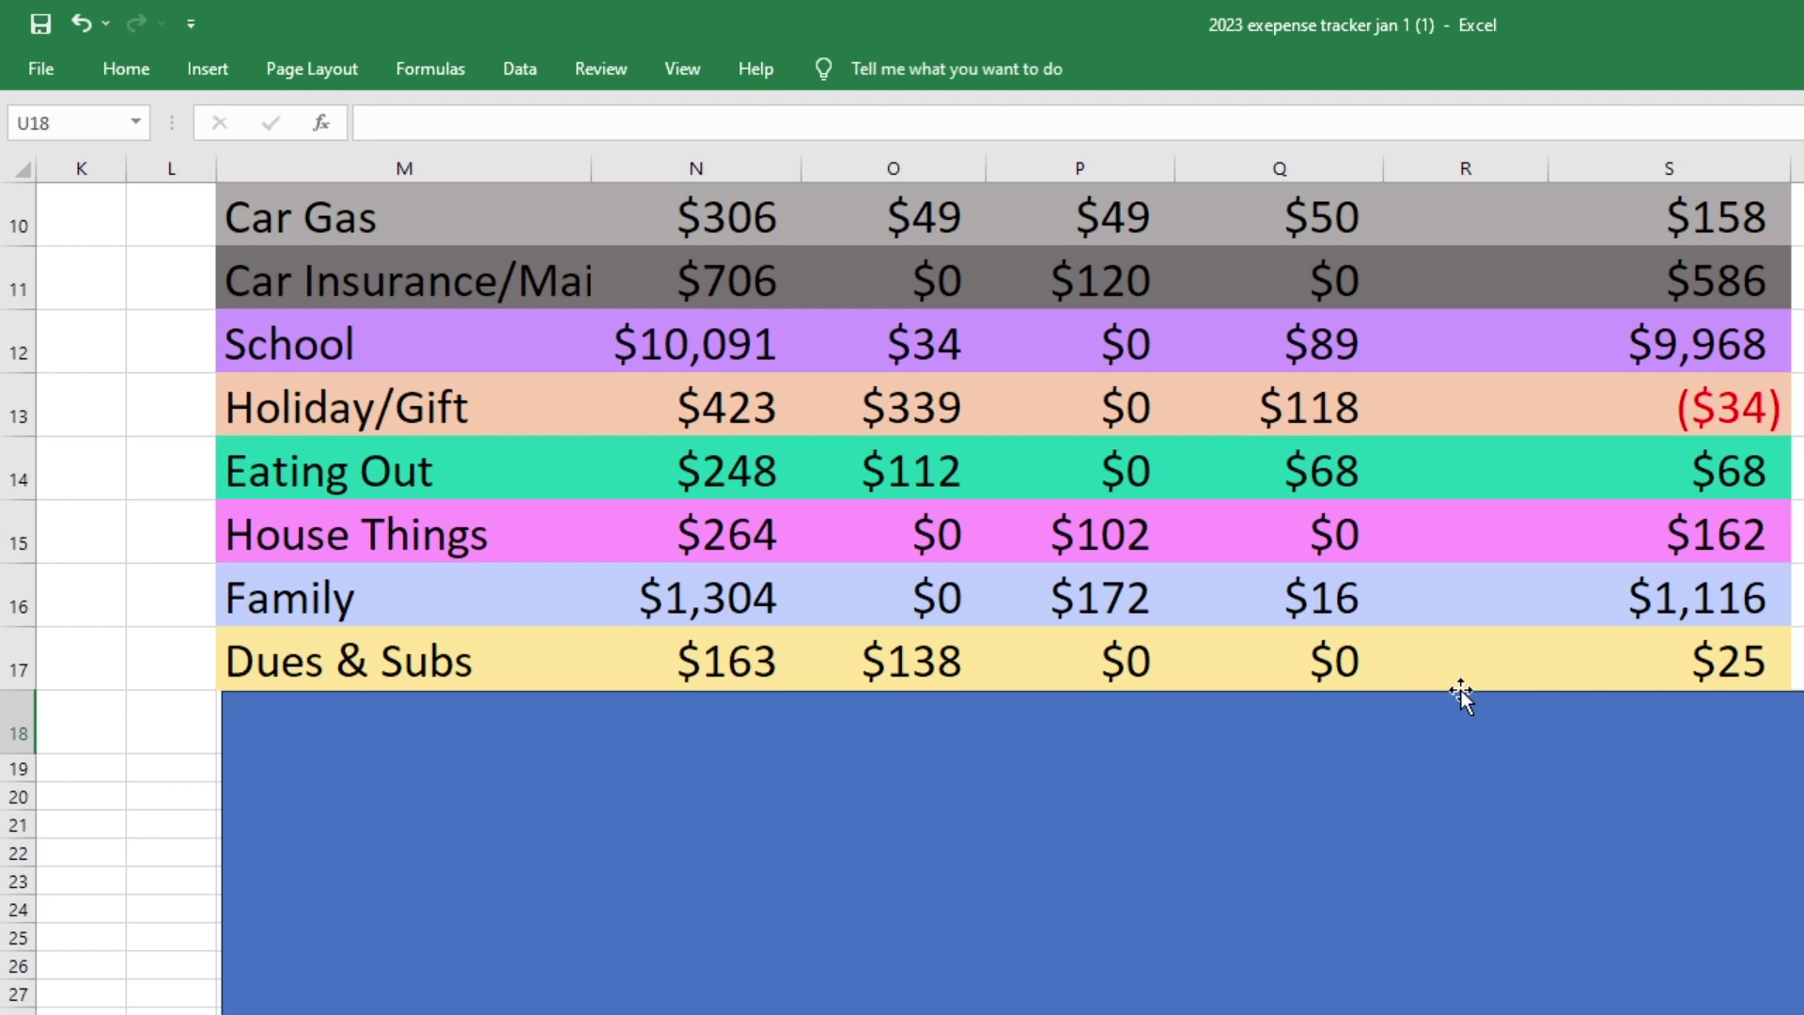
scroll(1460, 689, up, 3)
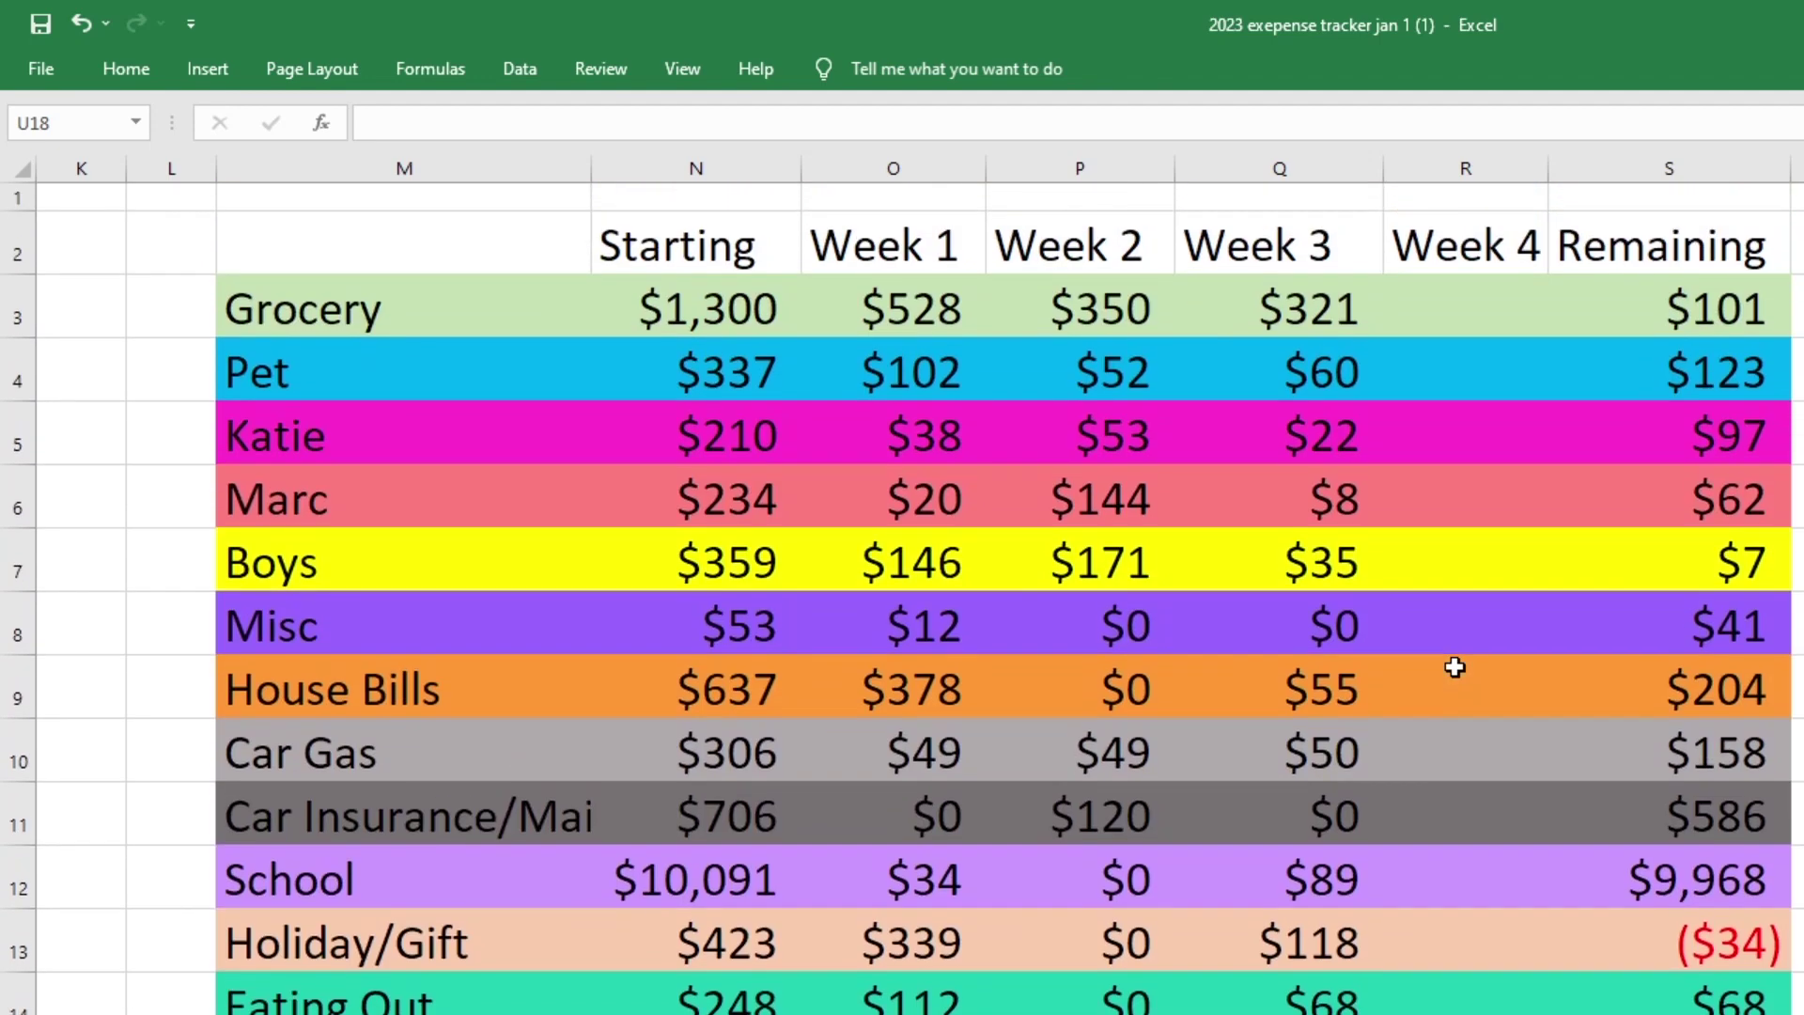